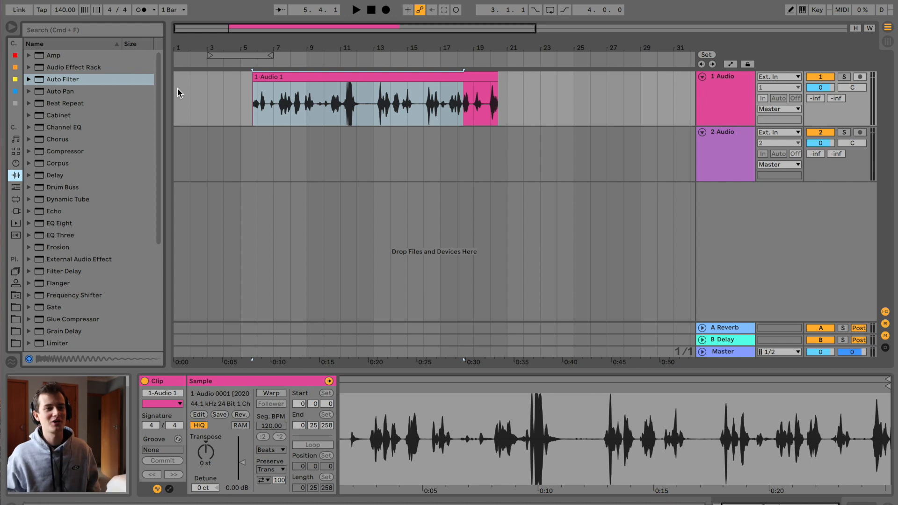
Step: Set the project tempo to 150 BPM in the set containing the vocal recording
{"action": "left_click", "coordinate": [178, 88]}
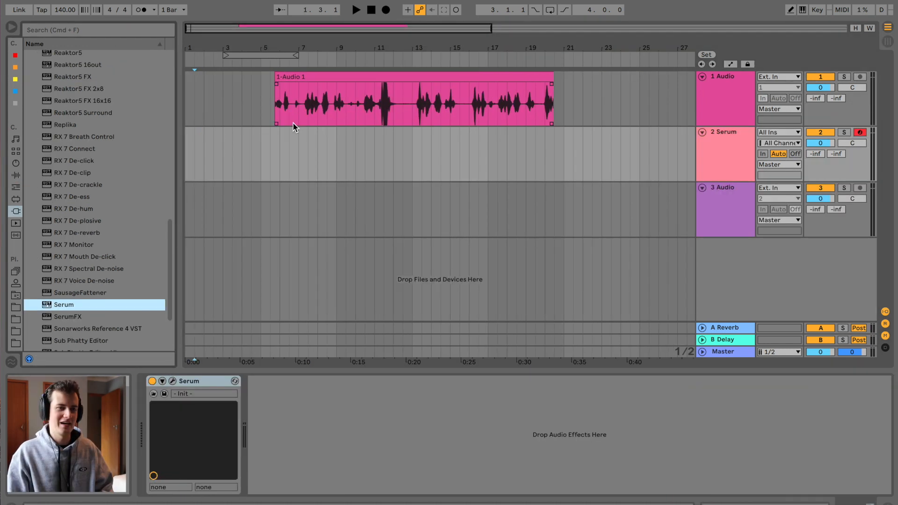
{"action": "left_click_drag", "start_coordinate": [66, 16], "coordinate": [66, 11]}
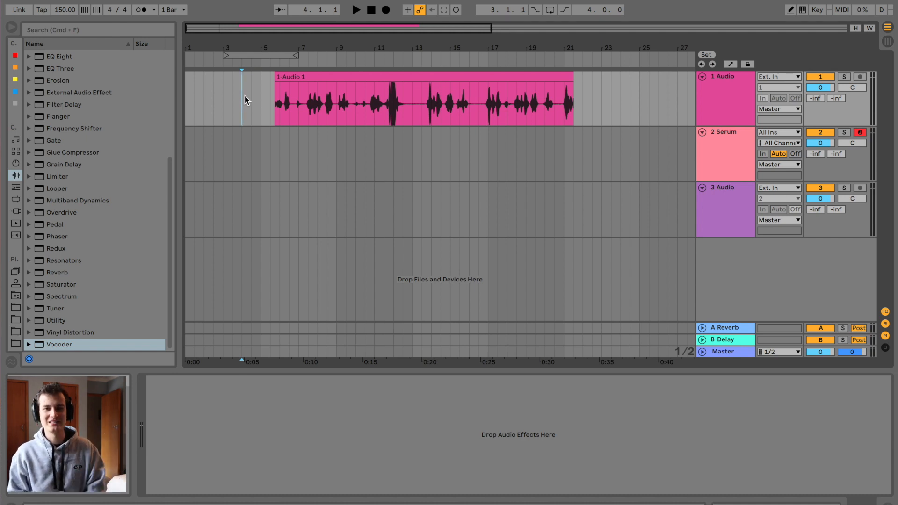
{"action": "left_click_drag", "start_coordinate": [297, 43], "coordinate": [296, 44]}
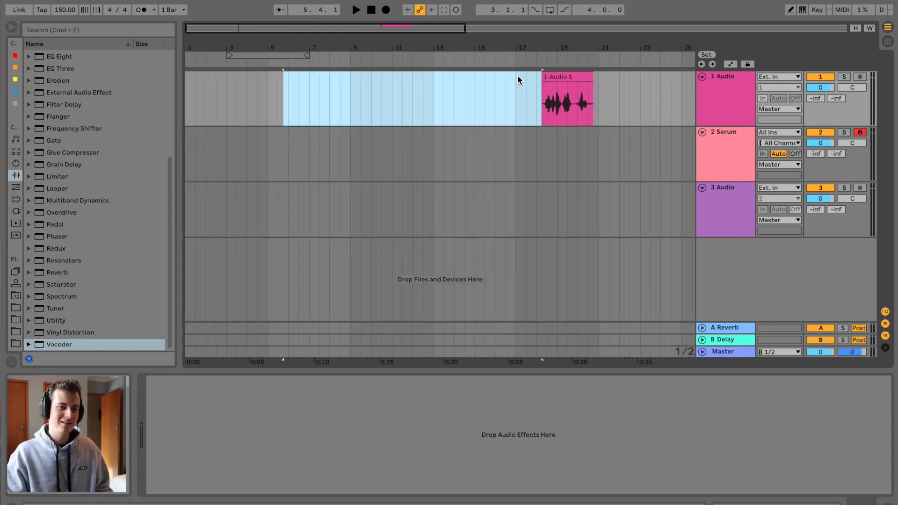
Step: Delete the first part of the vocal recording clip and move the remaining piece to the start of the timeline
{"action": "key", "text": "Delete"}
{"action": "left_click_drag", "start_coordinate": [561, 75], "coordinate": [186, 50]}
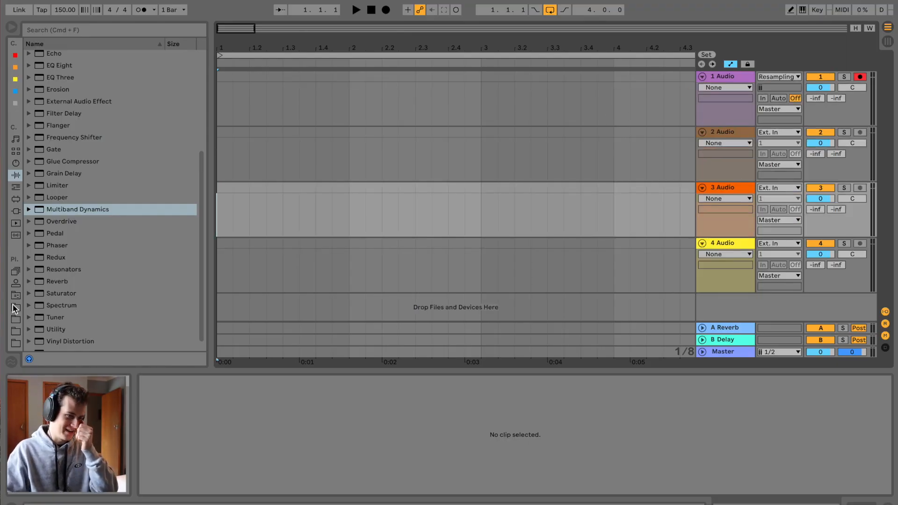
Step: Browse the sample packs to the Vocal Chop Loops folder and preview one of its vocal loops
{"action": "left_click", "coordinate": [16, 306]}
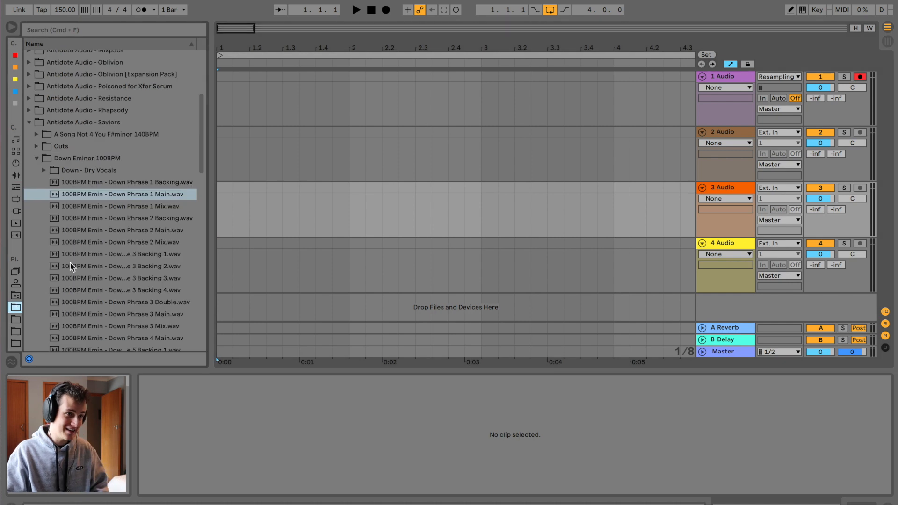
{"action": "left_click", "coordinate": [171, 261]}
{"action": "scroll", "coordinate": [171, 260], "scroll_direction": "down", "scroll_amount": 3}
{"action": "left_click", "coordinate": [170, 260]}
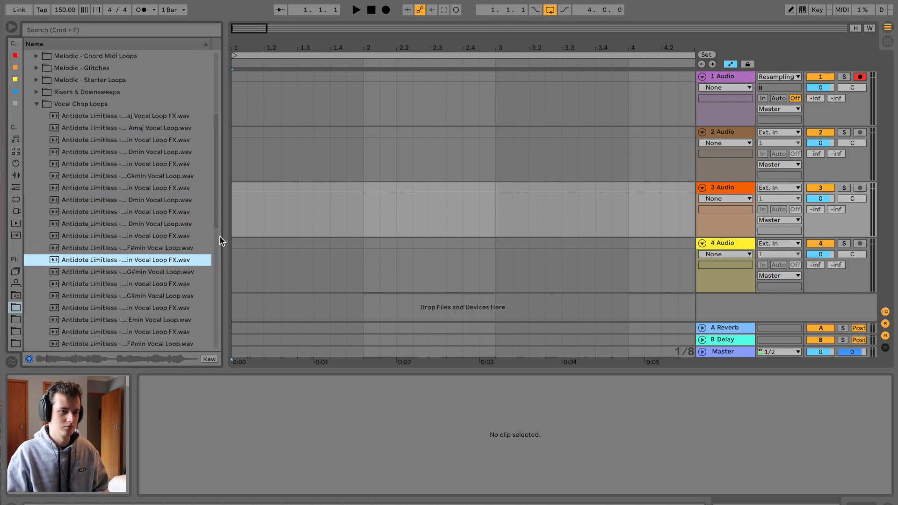
{"action": "left_click_drag", "start_coordinate": [226, 236], "coordinate": [236, 236]}
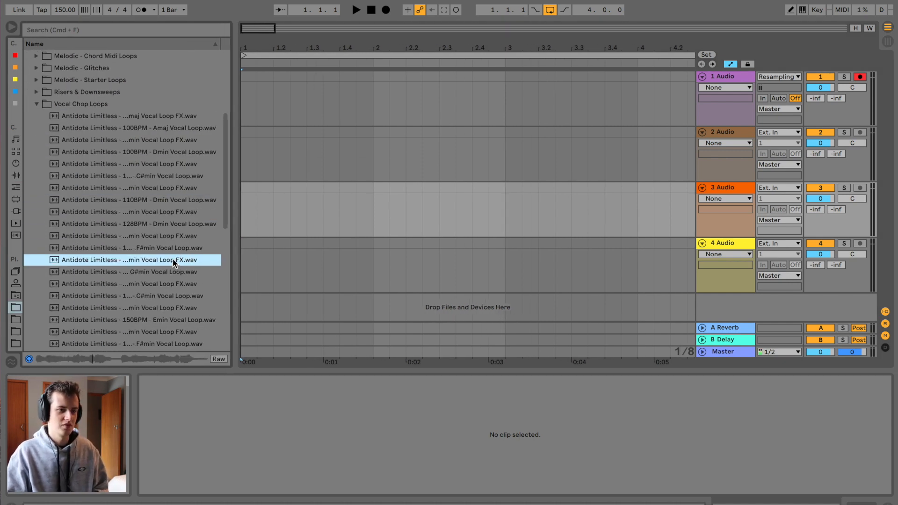
Step: Place "Antidote Limitless - 128BPM - G#min Vocal Loop" at the start of the first audio track and play it back
{"action": "left_click_drag", "start_coordinate": [172, 260], "coordinate": [244, 117]}
{"action": "left_click", "coordinate": [172, 249]}
{"action": "left_click", "coordinate": [175, 262]}
{"action": "left_click", "coordinate": [170, 269]}
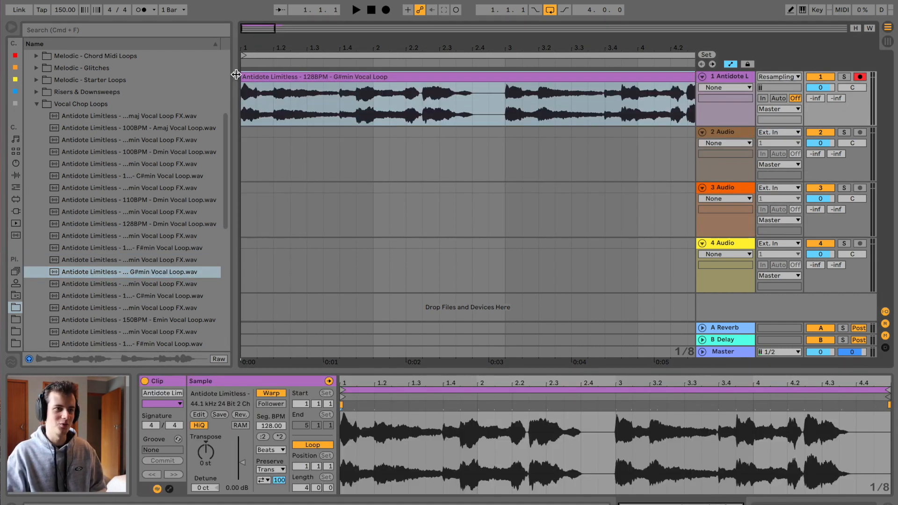
{"action": "left_click_drag", "start_coordinate": [237, 75], "coordinate": [218, 74]}
{"action": "left_click_drag", "start_coordinate": [269, 49], "coordinate": [247, 50]}
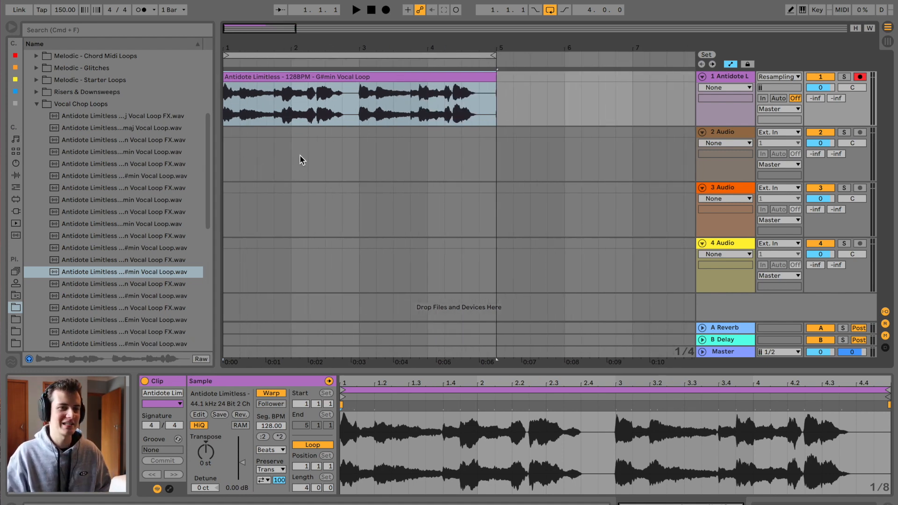
{"action": "key", "text": "space"}
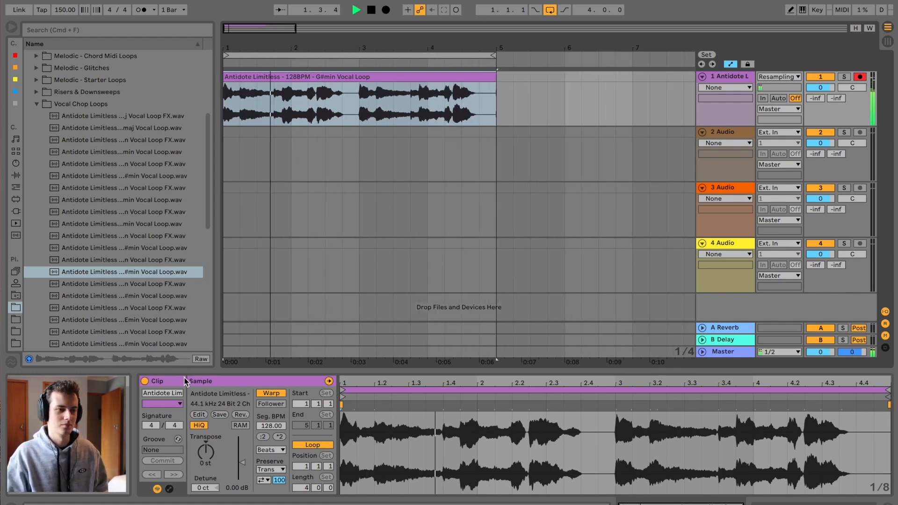
{"action": "key", "text": "space"}
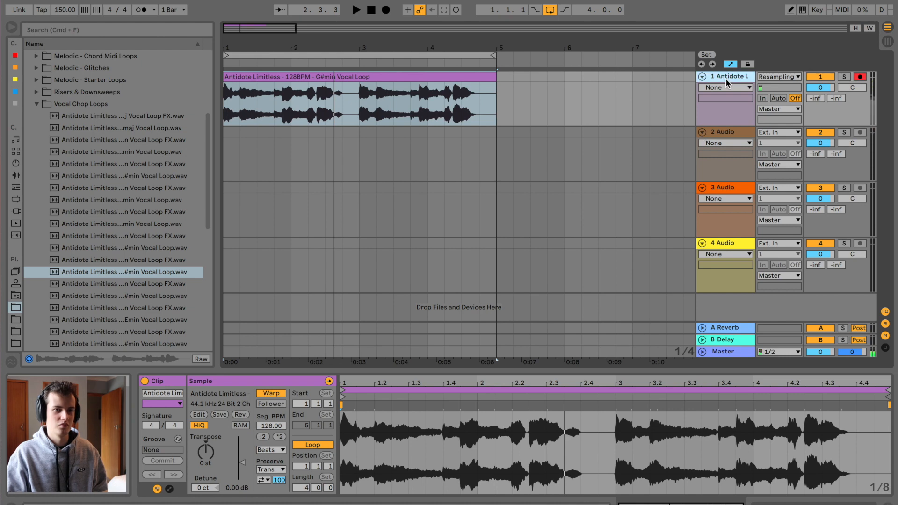
Step: Add Serum on a new MIDI track and load the BA Dinosaur preset
{"action": "left_click", "coordinate": [725, 78]}
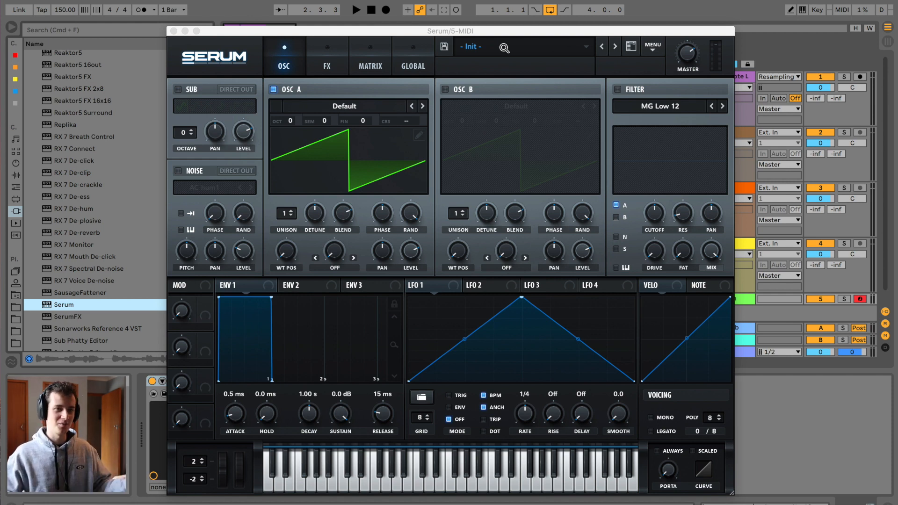
{"action": "left_click", "coordinate": [504, 48]}
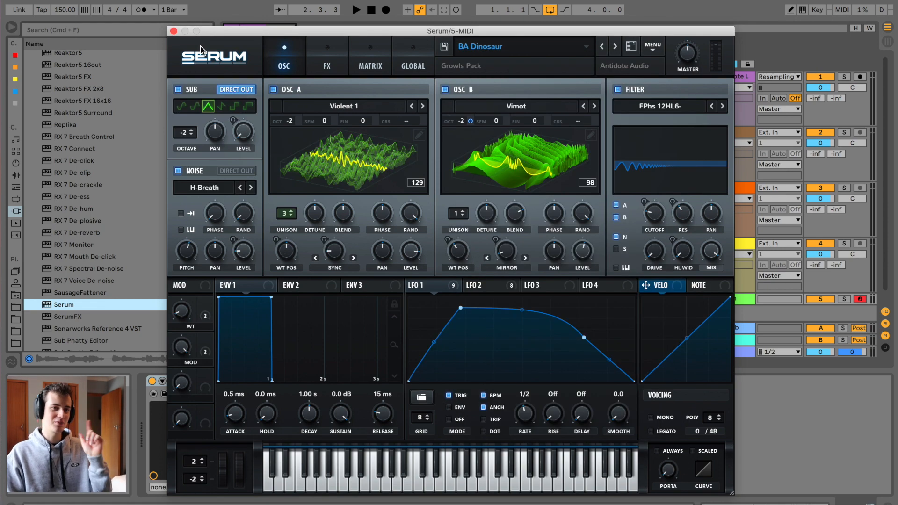
{"action": "left_click", "coordinate": [173, 32]}
Step: Create a four-bar MIDI clip on the Serum track with one sustained note, lower it an octave to F2, and play it
{"action": "left_click_drag", "start_coordinate": [489, 150], "coordinate": [195, 139]}
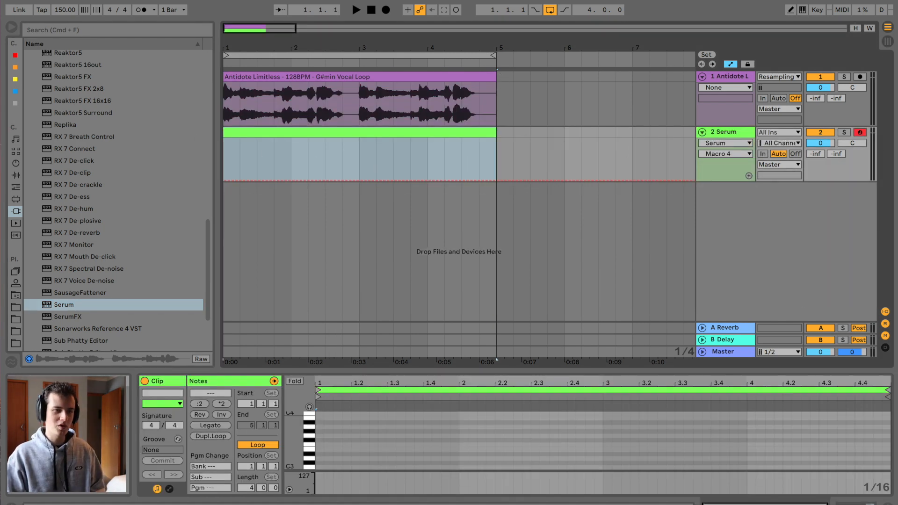
{"action": "scroll", "coordinate": [329, 443], "scroll_direction": "down", "scroll_amount": 2}
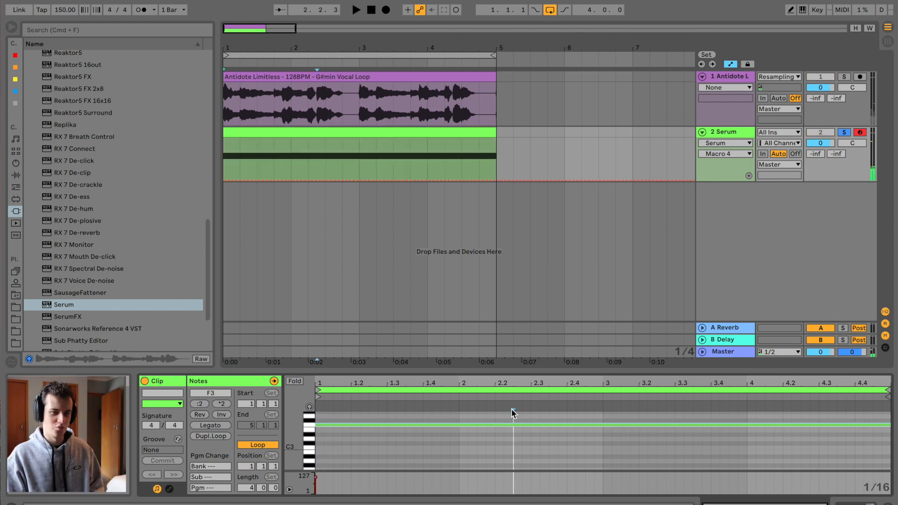
{"action": "left_click", "coordinate": [515, 417]}
{"action": "key", "text": "super+a"}
{"action": "key", "text": "shift+Down"}
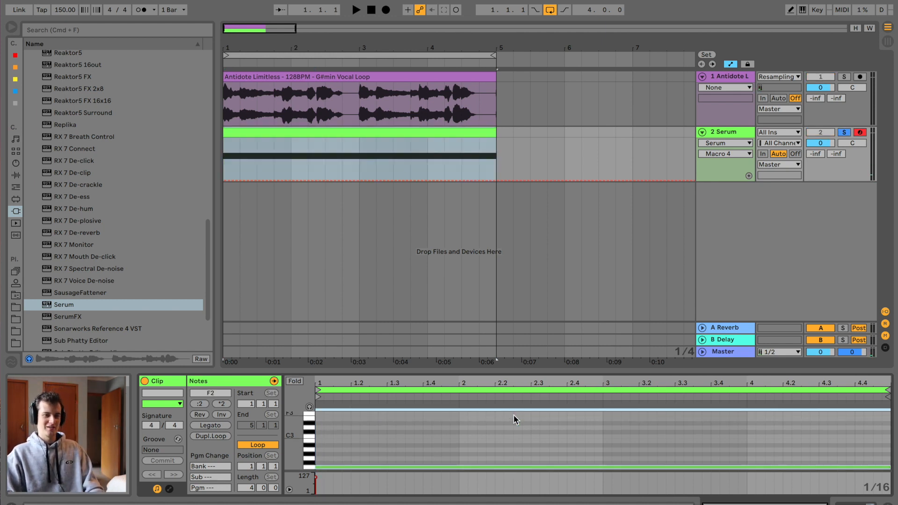
{"action": "key", "text": "space"}
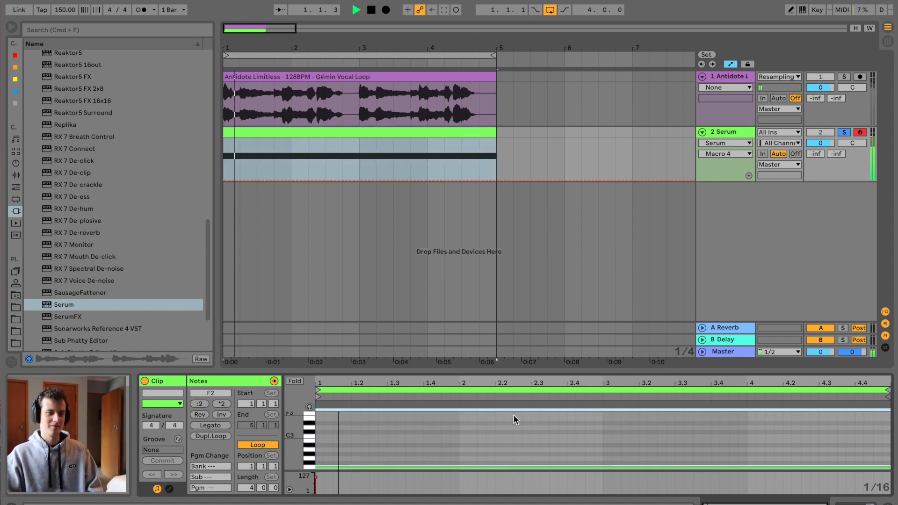
Step: Add the Vocoder effect to the vocal loop track
{"action": "left_click", "coordinate": [731, 78]}
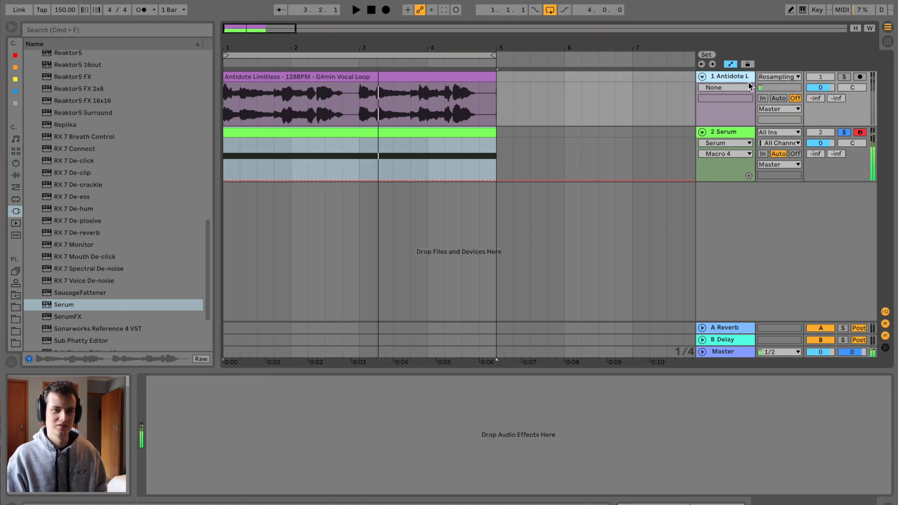
{"action": "left_click", "coordinate": [737, 132]}
{"action": "left_click", "coordinate": [743, 77]}
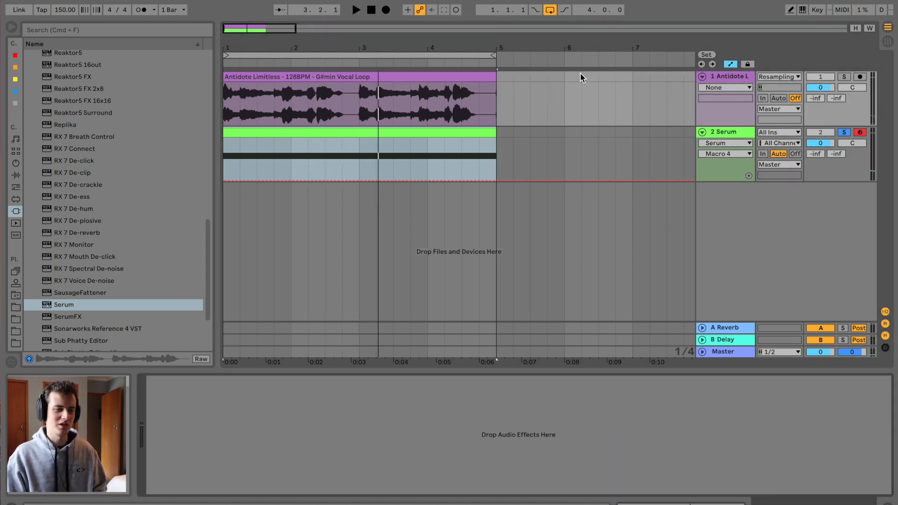
{"action": "left_click", "coordinate": [405, 75]}
{"action": "left_click", "coordinate": [15, 175]}
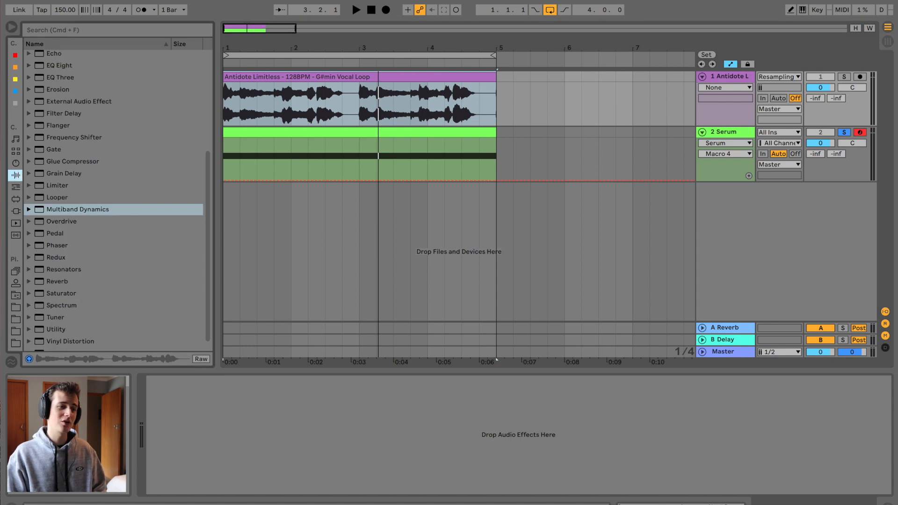
{"action": "scroll", "coordinate": [67, 343], "scroll_direction": "down", "scroll_amount": 1}
{"action": "left_click", "coordinate": [58, 345]}
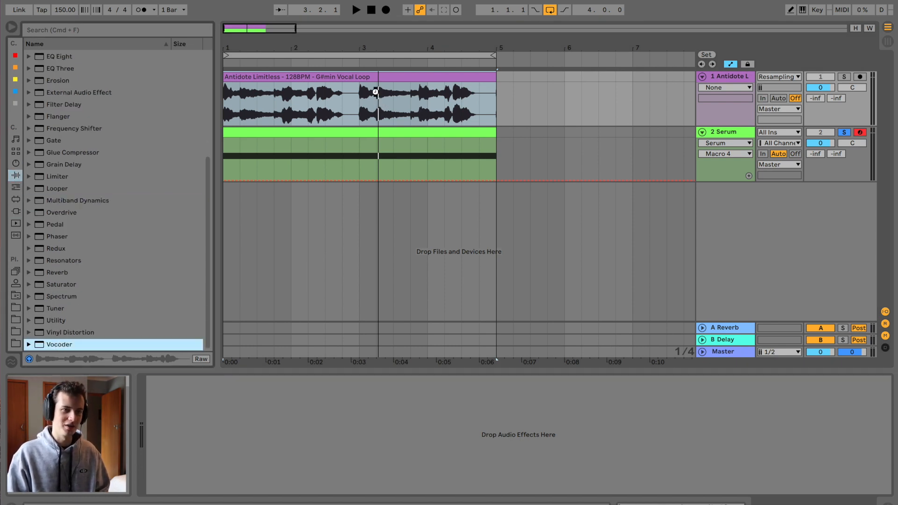
{"action": "left_click_drag", "start_coordinate": [375, 92], "coordinate": [350, 79]}
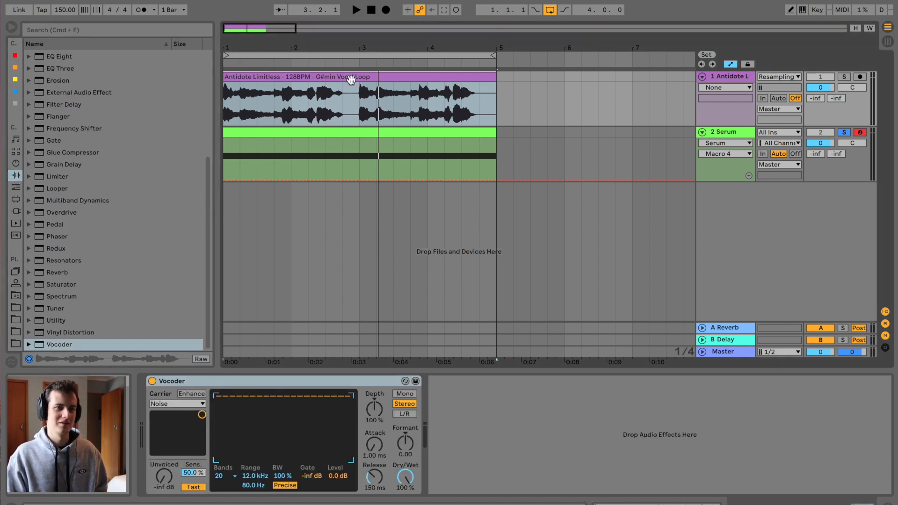
Step: Set the Vocoder's carrier to External with audio from 2-Serum, then play the vocal track soloed
{"action": "left_click", "coordinate": [186, 404]}
{"action": "left_click", "coordinate": [185, 426]}
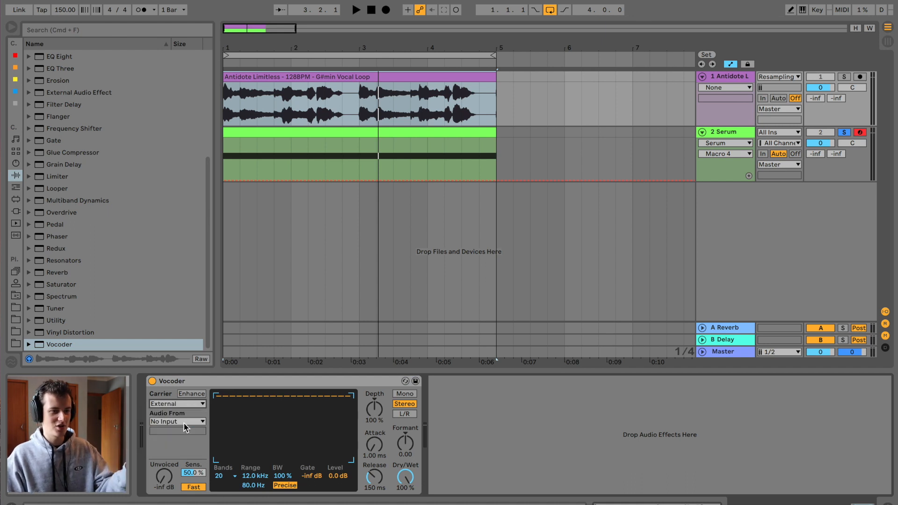
{"action": "left_click", "coordinate": [185, 422]}
{"action": "left_click", "coordinate": [176, 439]}
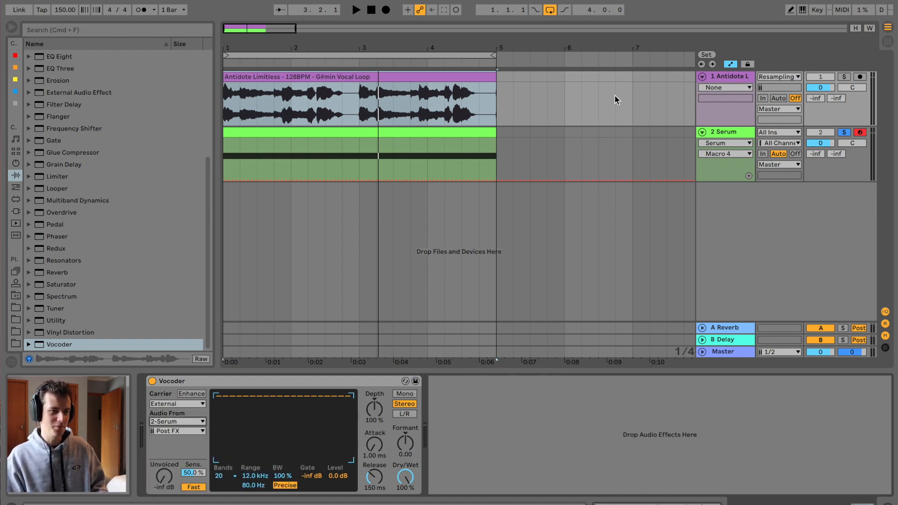
{"action": "key", "text": "space"}
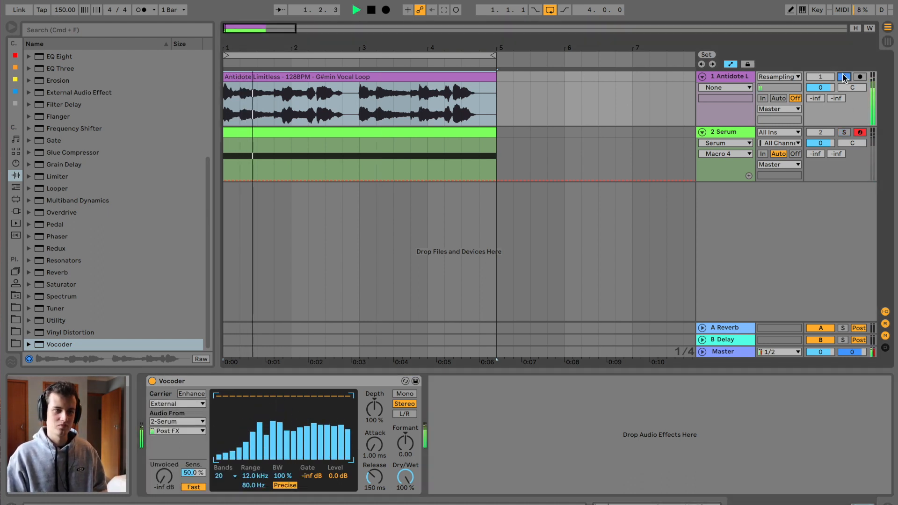
{"action": "left_click", "coordinate": [844, 78]}
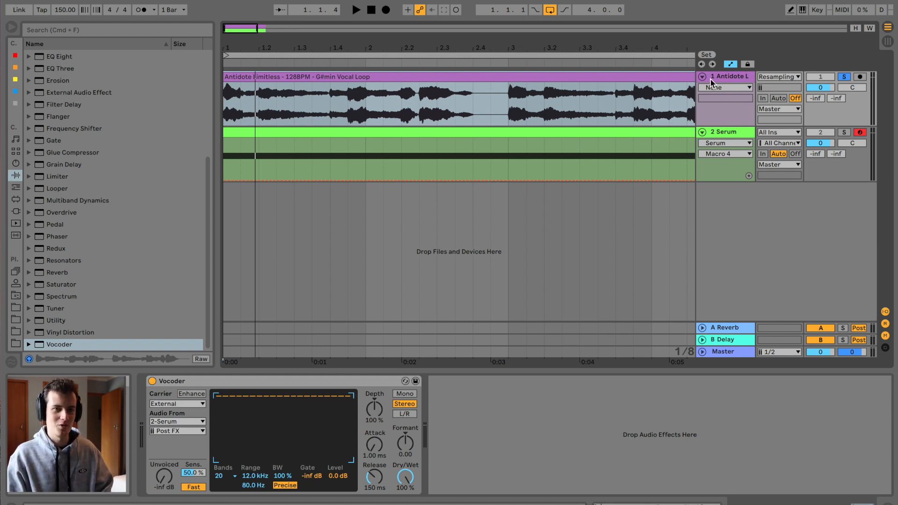
Step: Add the Multiband Dynamics OTT preset after the Vocoder and set its Amount to 69 % during playback
{"action": "left_click", "coordinate": [29, 200]}
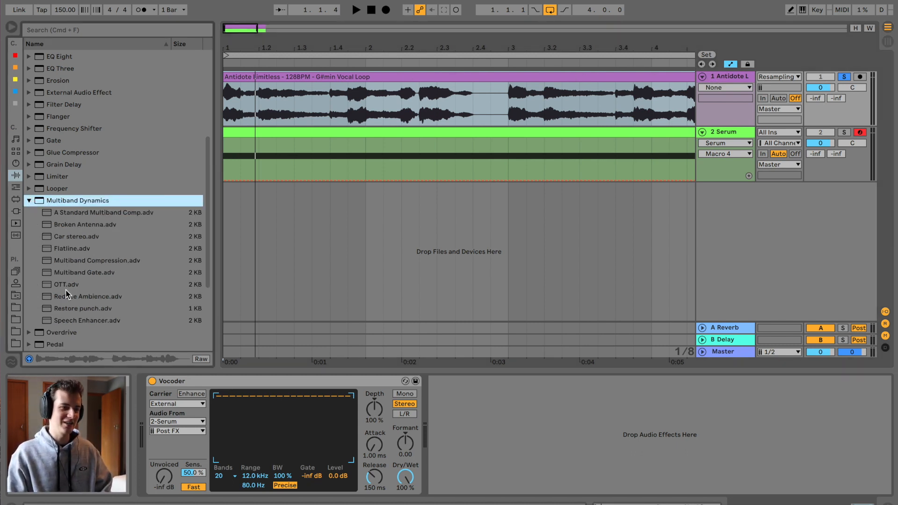
{"action": "left_click_drag", "start_coordinate": [65, 284], "coordinate": [537, 394]}
{"action": "key", "text": "space"}
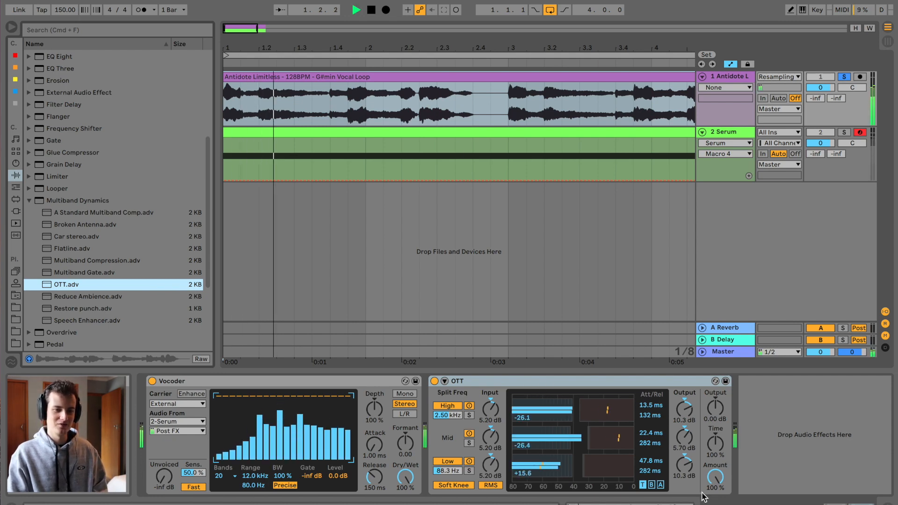
{"action": "left_click_drag", "start_coordinate": [701, 494], "coordinate": [702, 504]}
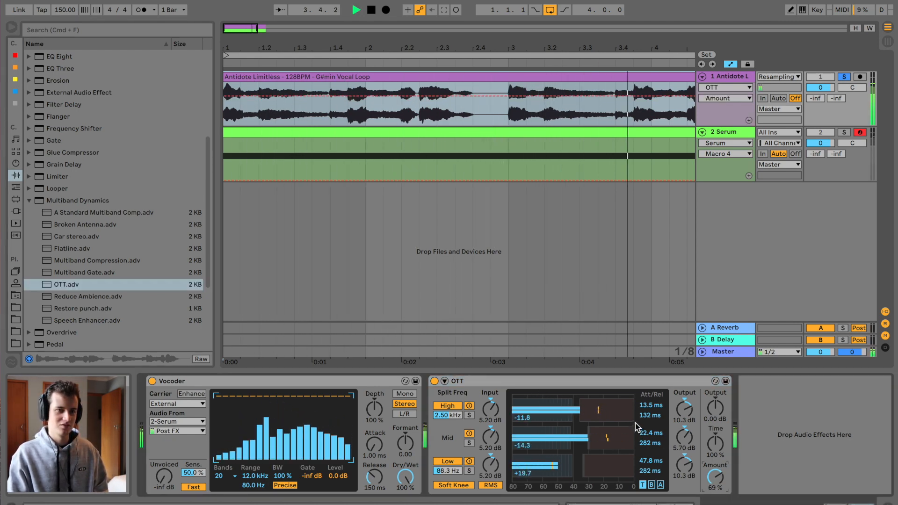
{"action": "key", "text": "space"}
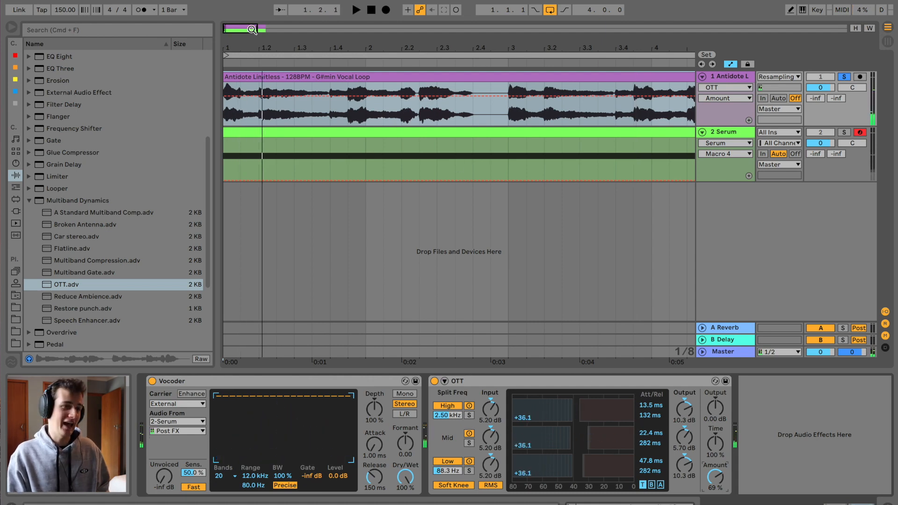
Step: Add a Saturator after the OTT, raise its drive, adjust its Base control, and play the result
{"action": "scroll", "coordinate": [52, 290], "scroll_direction": "down", "scroll_amount": 5}
{"action": "double_click", "coordinate": [53, 285]}
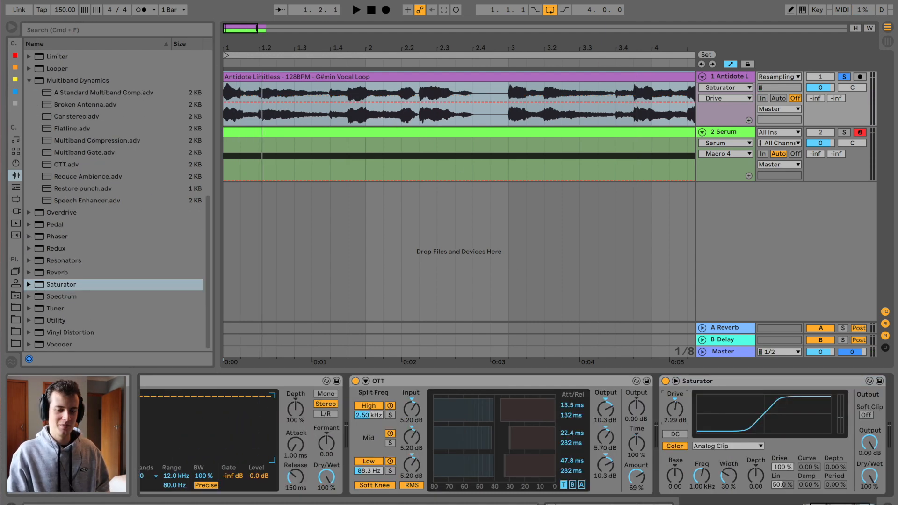
{"action": "left_click", "coordinate": [673, 476]}
{"action": "key", "text": "space"}
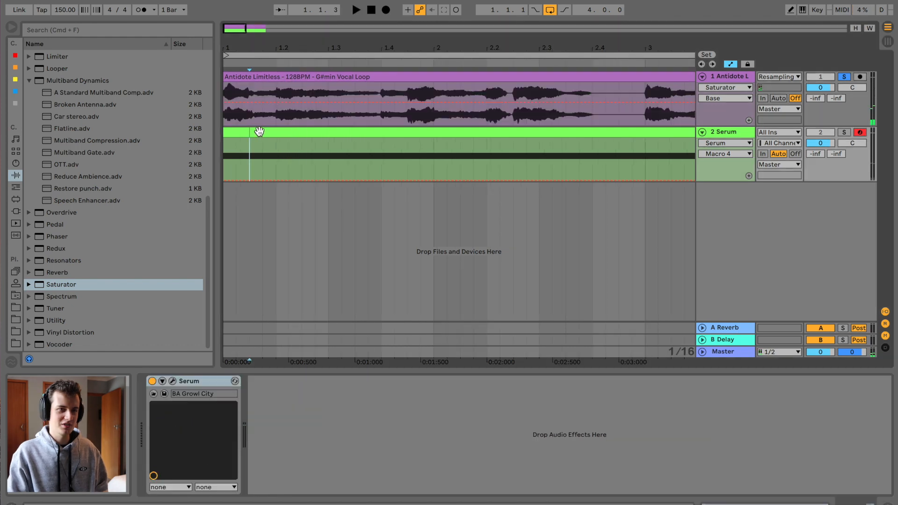
Step: Chop the Serum MIDI clip into short pieces with gaps, shifting the long remainder out to late bar 2, and play the rhythm
{"action": "left_click_drag", "start_coordinate": [258, 131], "coordinate": [628, 136]}
{"action": "left_click", "coordinate": [283, 133]}
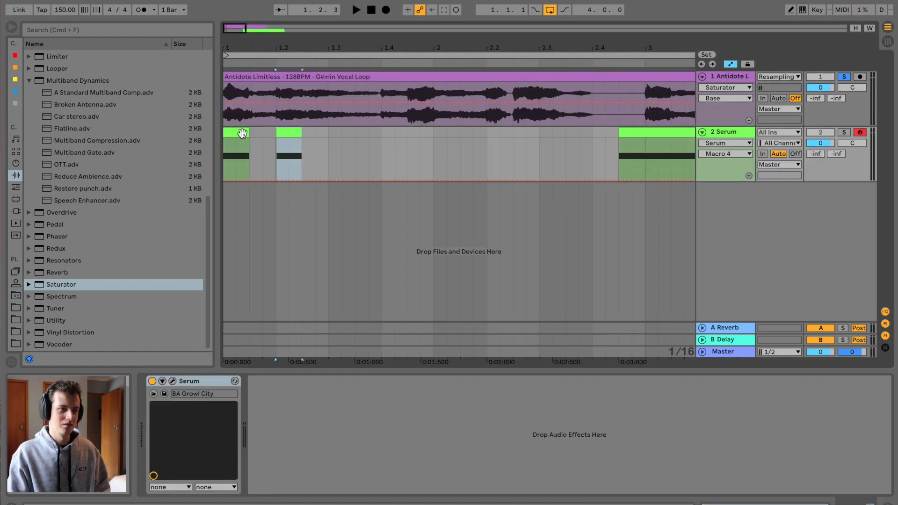
{"action": "left_click", "coordinate": [240, 132]}
{"action": "key", "text": "space"}
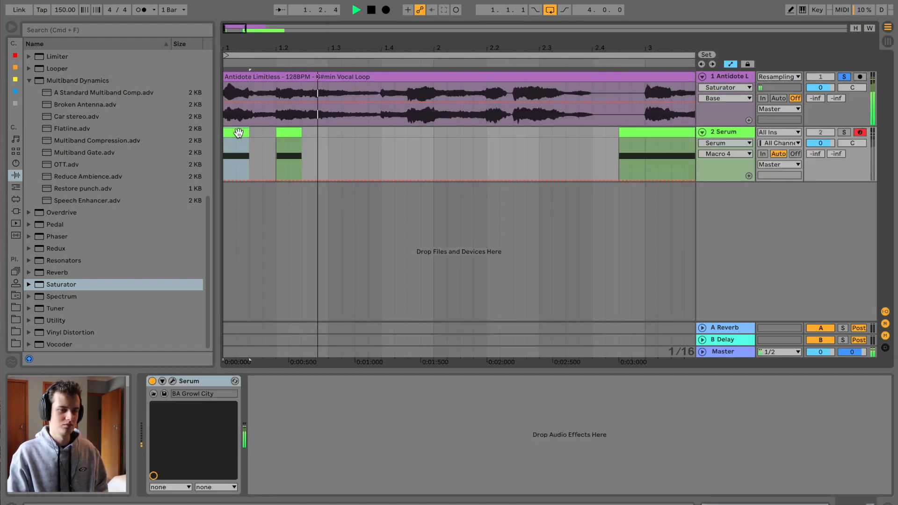
{"action": "key", "text": "space"}
{"action": "key", "text": "space"}
{"action": "left_click", "coordinate": [295, 131]}
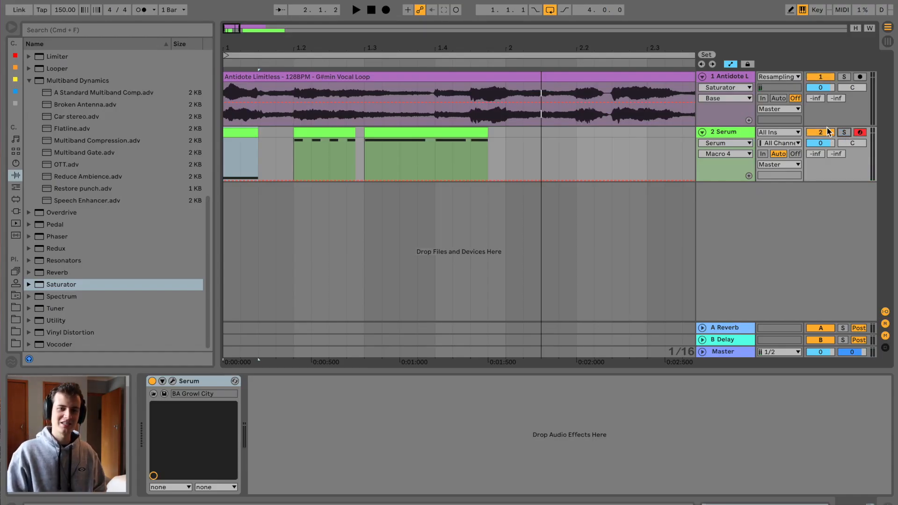
Step: Deactivate the Serum track and play the vocoded vocal track with its device chain shown
{"action": "left_click", "coordinate": [825, 134]}
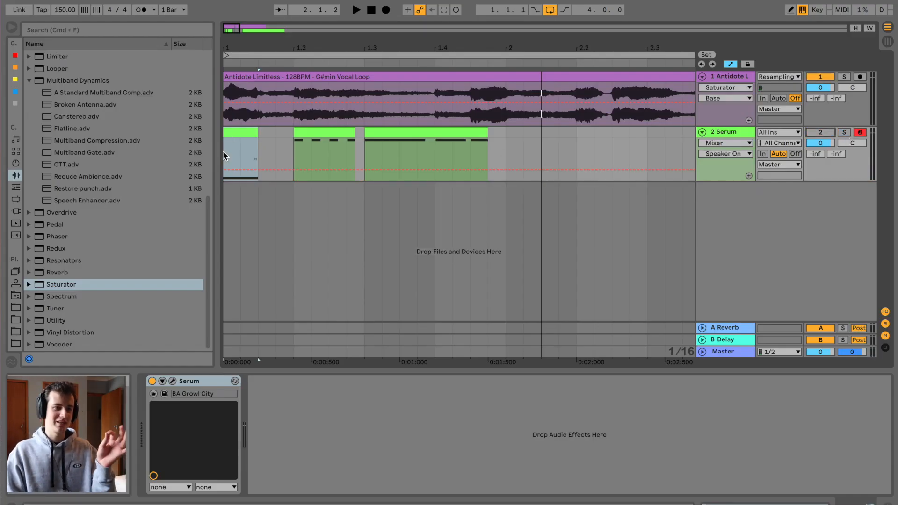
{"action": "left_click", "coordinate": [727, 80]}
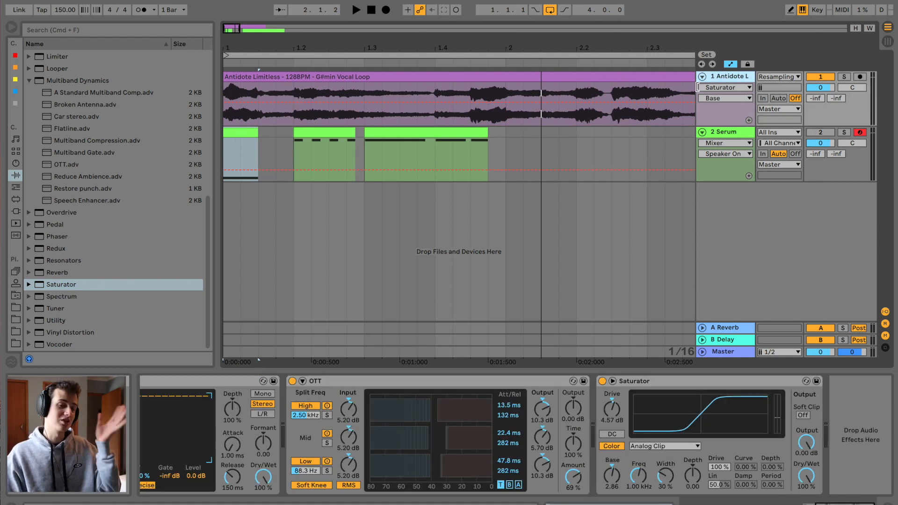
{"action": "key", "text": "space"}
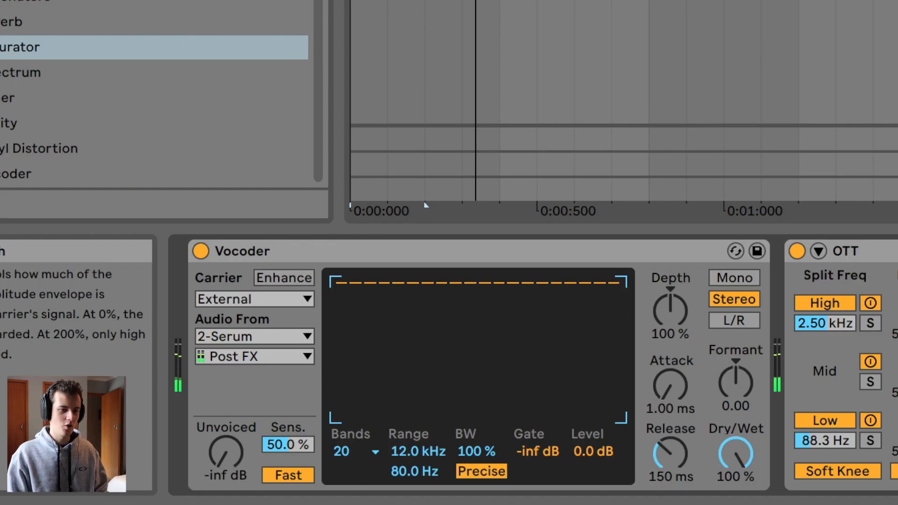
Step: Turn on the Vocoder's Enhance option, set its Bands to 40, and play the result
{"action": "left_click", "coordinate": [301, 277]}
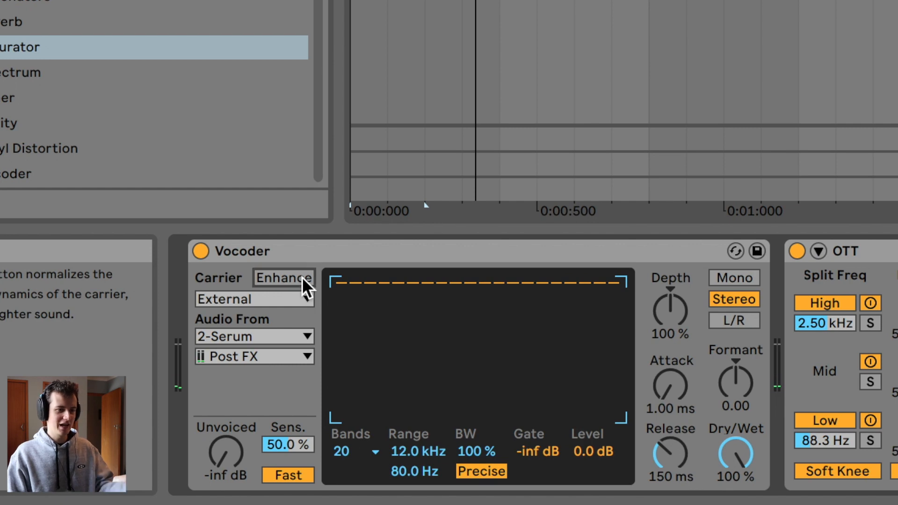
{"action": "left_click", "coordinate": [360, 449]}
{"action": "left_click", "coordinate": [360, 504]}
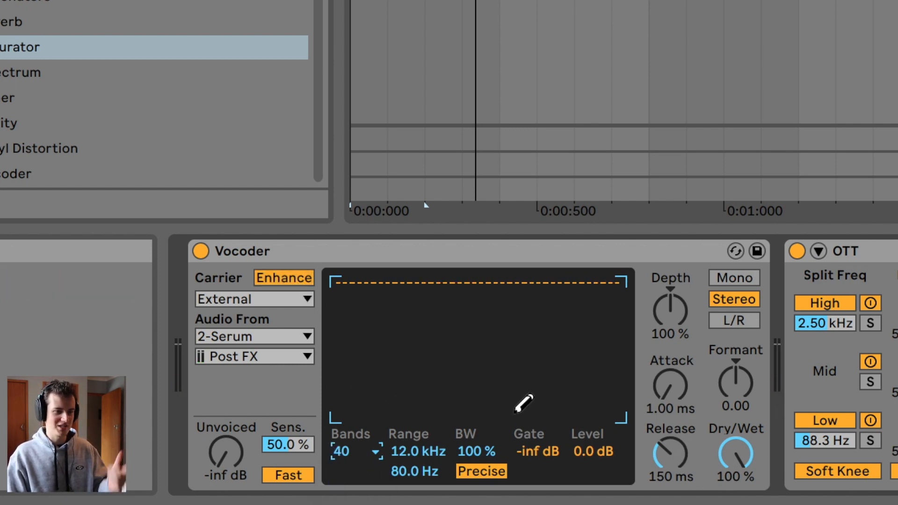
{"action": "key", "text": "space"}
Step: Compare the Vocoder's sound with 32, 4 and 16 bands during playback
{"action": "left_click", "coordinate": [368, 451]}
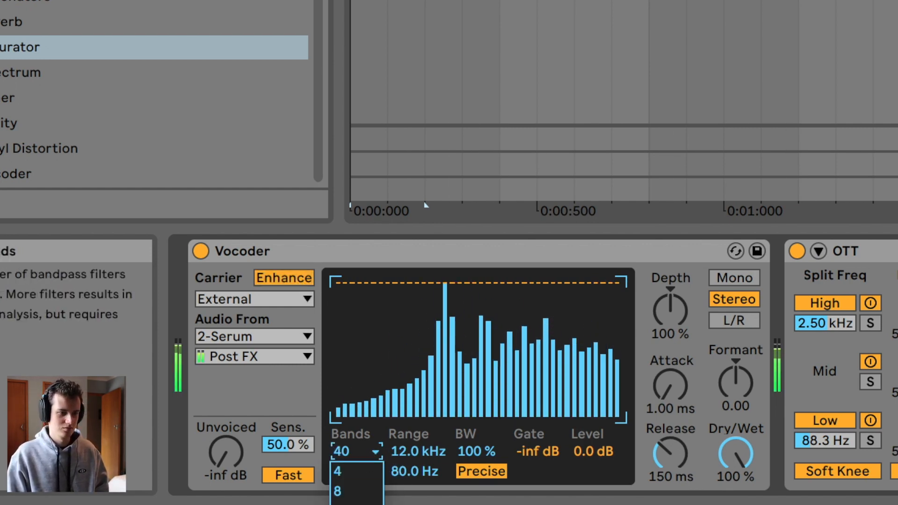
{"action": "left_click", "coordinate": [360, 504]}
{"action": "left_click", "coordinate": [360, 443]}
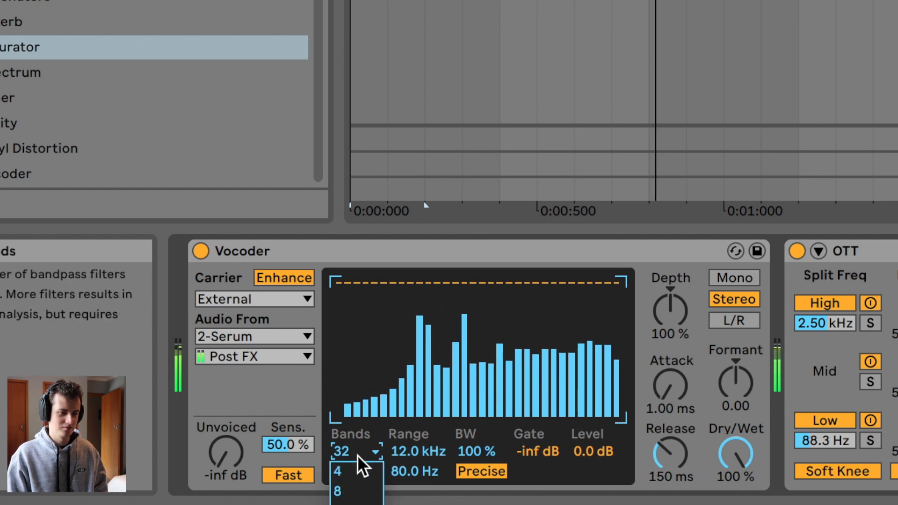
{"action": "left_click", "coordinate": [357, 478]}
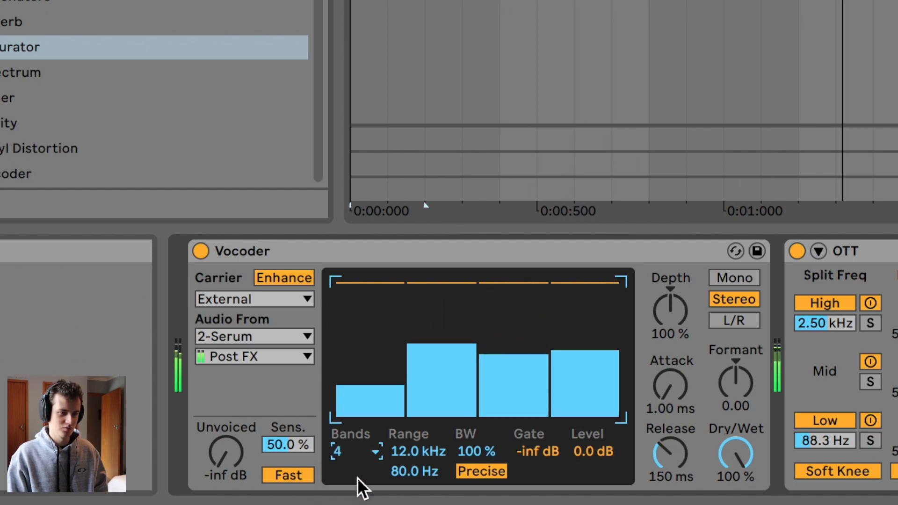
{"action": "left_click", "coordinate": [362, 452]}
{"action": "left_click", "coordinate": [362, 504]}
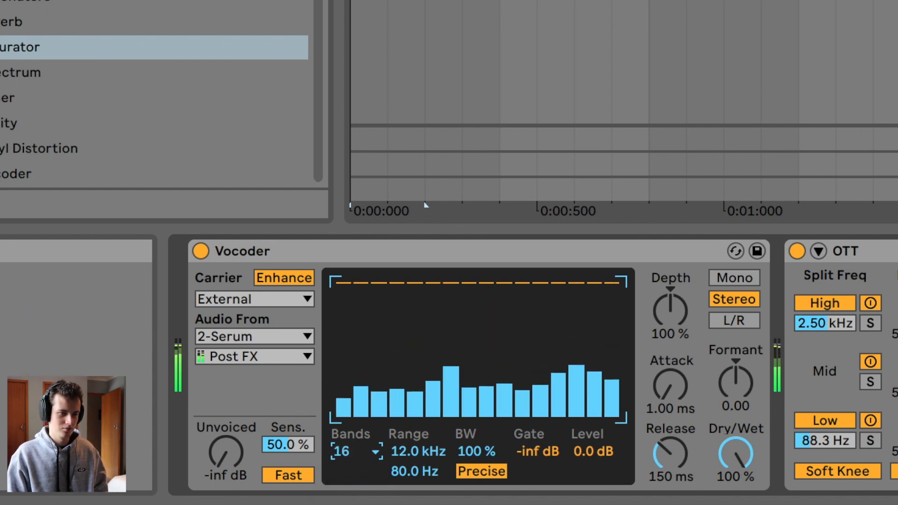
Step: Set the Vocoder's Bands to 20, then adjust its Depth and Formant shift during playback
{"action": "left_click", "coordinate": [372, 453]}
{"action": "left_click", "coordinate": [371, 496]}
{"action": "left_click", "coordinate": [369, 453]}
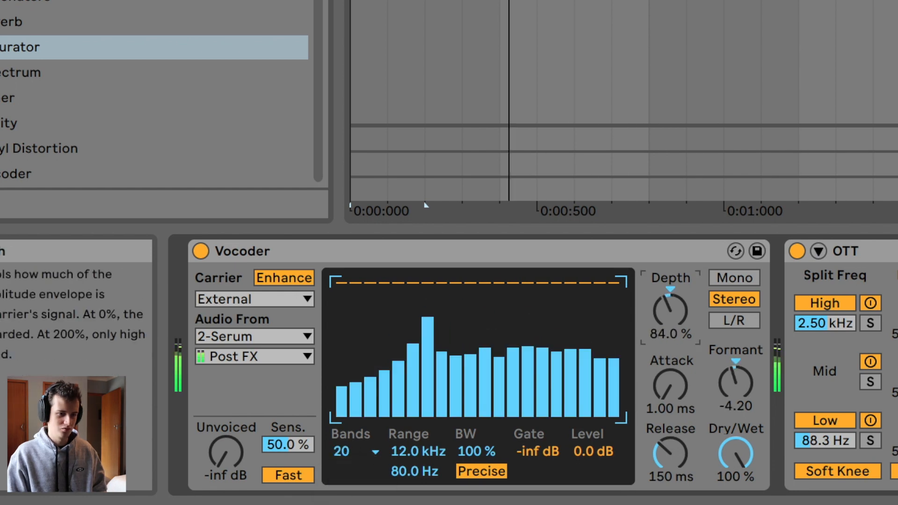
{"action": "left_click_drag", "start_coordinate": [670, 310], "coordinate": [670, 307]}
{"action": "mouse_move", "coordinate": [730, 377]}
{"action": "left_mouse_down"}
{"action": "mouse_move", "coordinate": [730, 406]}
{"action": "mouse_move", "coordinate": [730, 392]}
{"action": "left_mouse_up"}
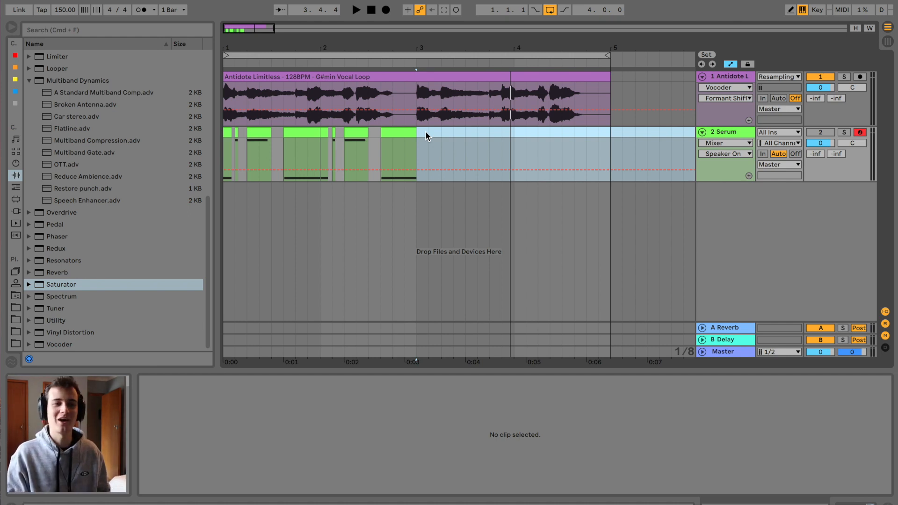
Step: Duplicate the first two bars of Serum clips into bars 3 and 4 and play them
{"action": "left_click", "coordinate": [400, 134]}
{"action": "left_click", "coordinate": [227, 133], "text": "shift"}
{"action": "key", "text": "super+d"}
{"action": "key", "text": "space"}
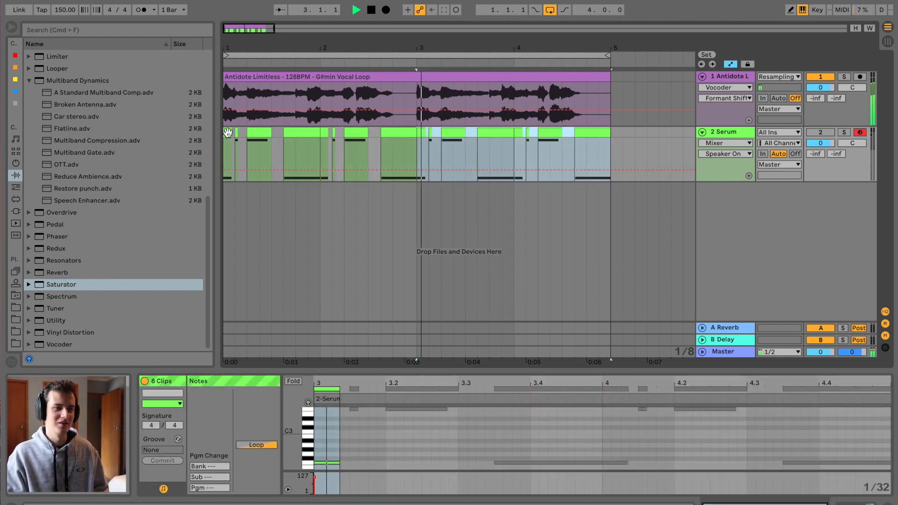
{"action": "left_click", "coordinate": [228, 133]}
{"action": "key", "text": "space"}
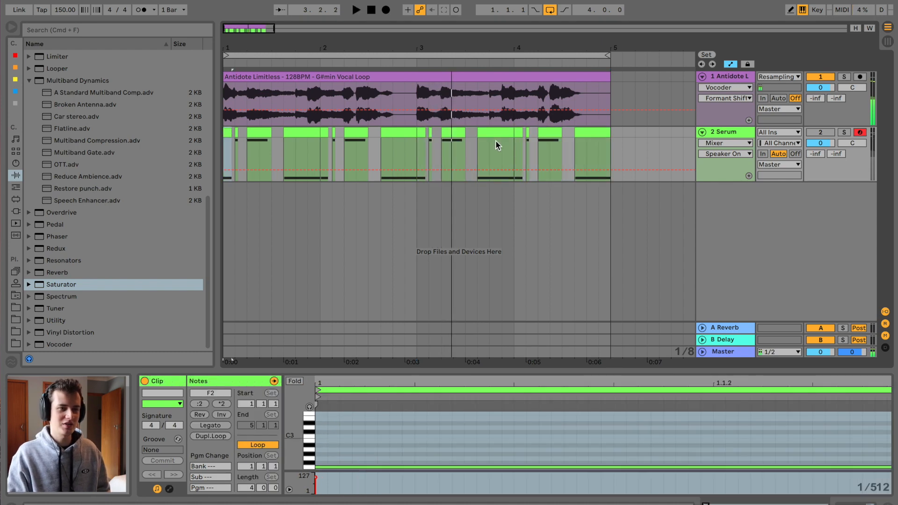
Step: Consolidate the Serum clips in bar 1 into one clip and duplicate it three times to fill bars 2 to 4
{"action": "left_click", "coordinate": [306, 134]}
{"action": "left_click", "coordinate": [229, 134], "text": "shift"}
{"action": "key", "text": "super+j"}
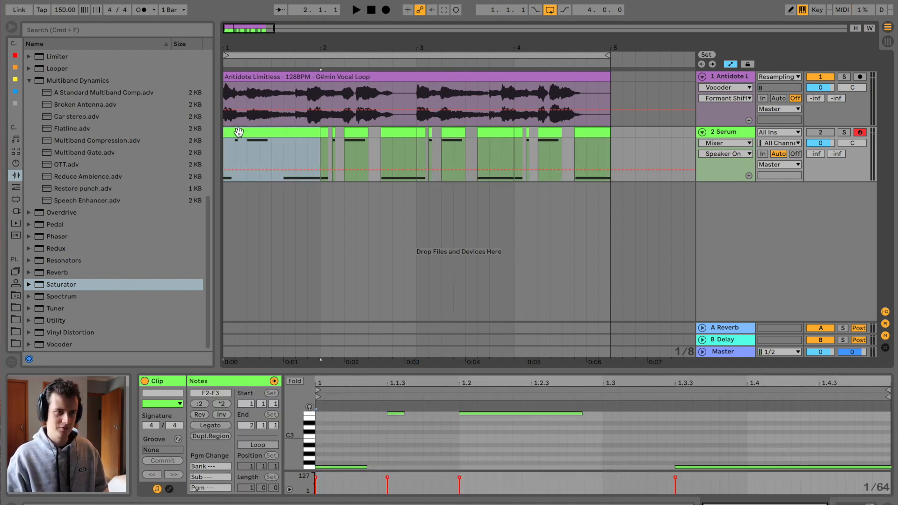
{"action": "key", "text": "super+d"}
{"action": "key", "text": "super+d"}
{"action": "key", "text": "super+d"}
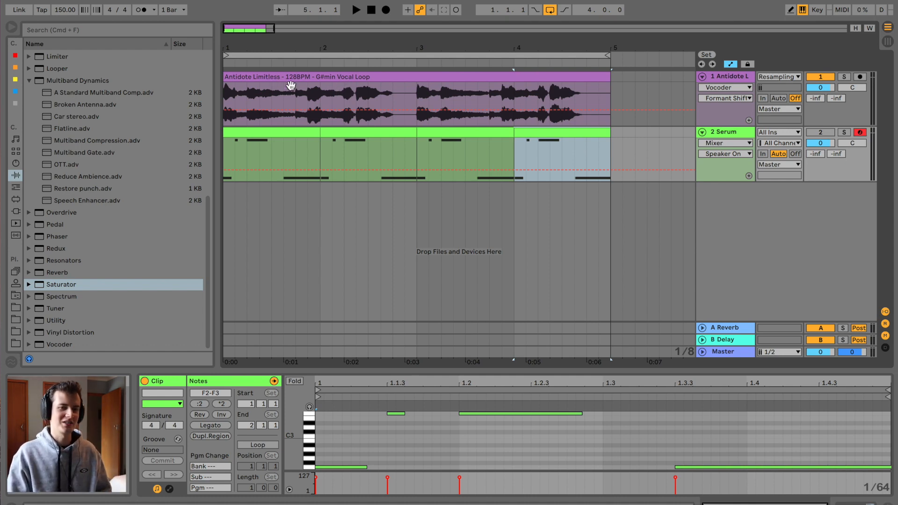
Step: Play the four-bar arrangement to hear the repeated Serum pattern driving the vocoder
{"action": "left_click", "coordinate": [344, 132]}
{"action": "left_click", "coordinate": [265, 133]}
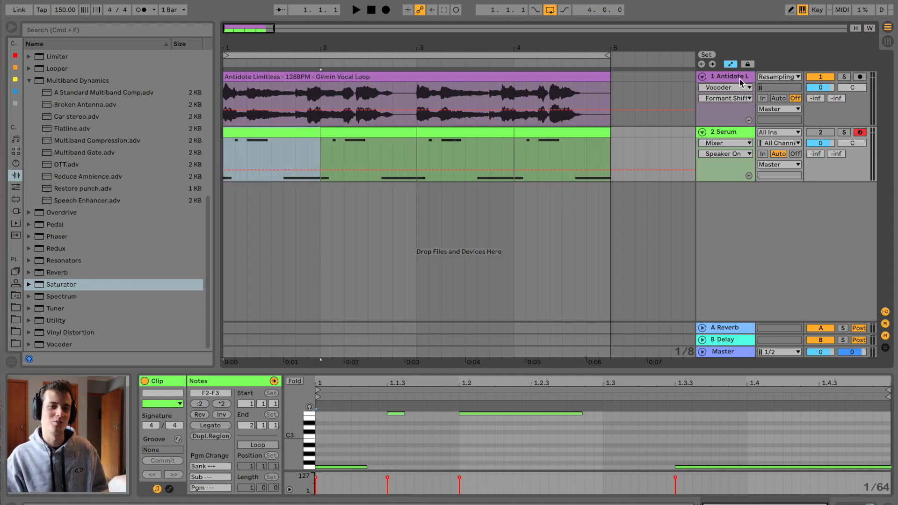
{"action": "key", "text": "space"}
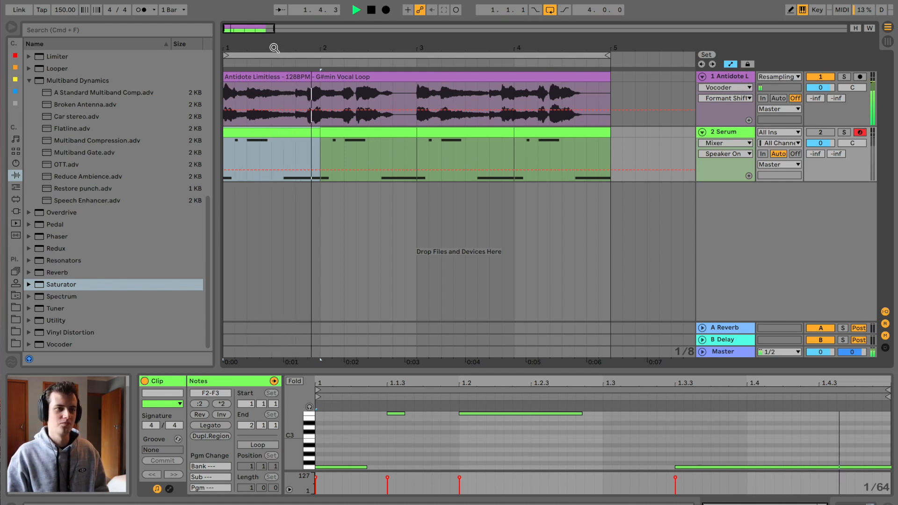
{"action": "scroll", "coordinate": [380, 112], "scroll_direction": "up", "scroll_amount": 3}
{"action": "scroll", "coordinate": [380, 112], "scroll_direction": "left", "scroll_amount": 3}
{"action": "left_click_drag", "start_coordinate": [506, 50], "coordinate": [345, 41]}
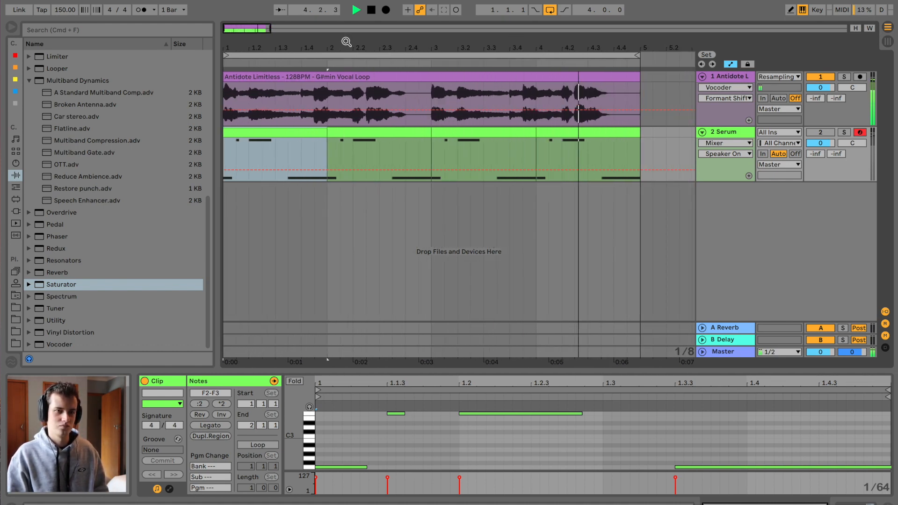
Step: Switch Serum to the BA Mini Me preset, play it through the vocoder, and close the plug-in window
{"action": "left_click", "coordinate": [725, 131]}
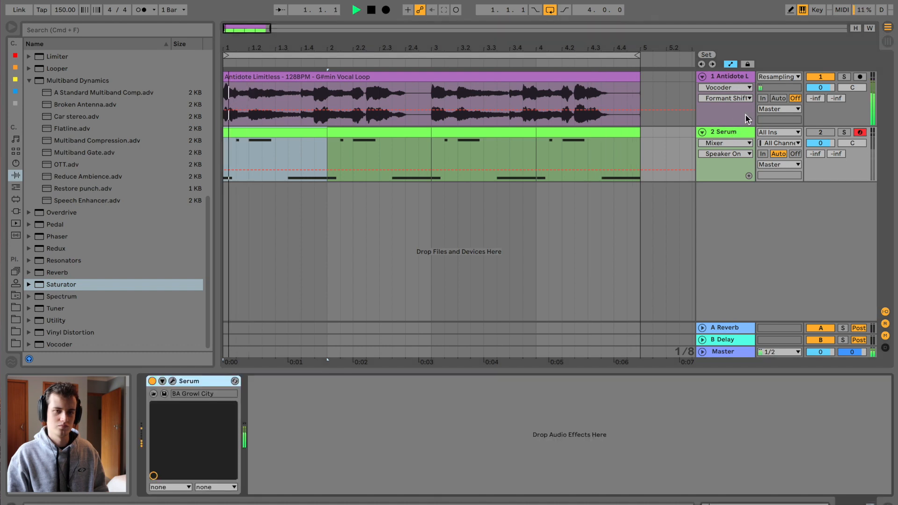
{"action": "left_click", "coordinate": [173, 381]}
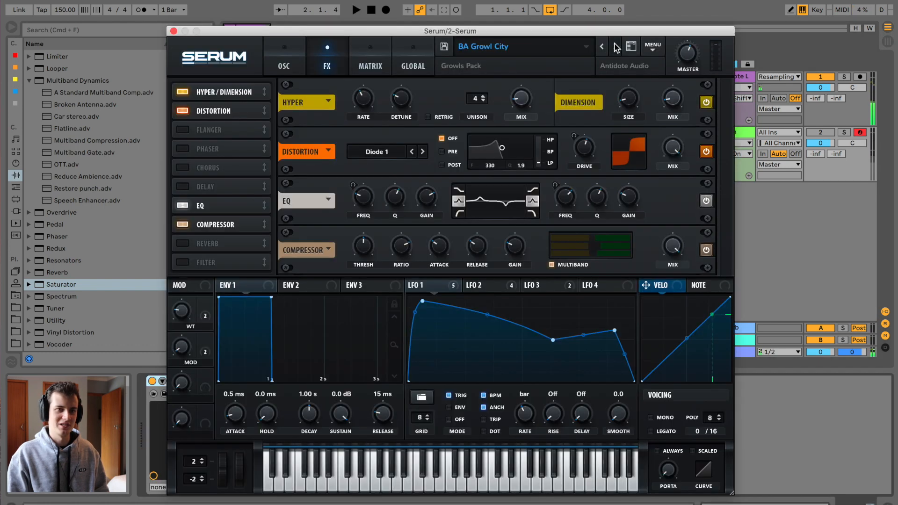
{"action": "left_click", "coordinate": [614, 46]}
{"action": "key", "text": "space"}
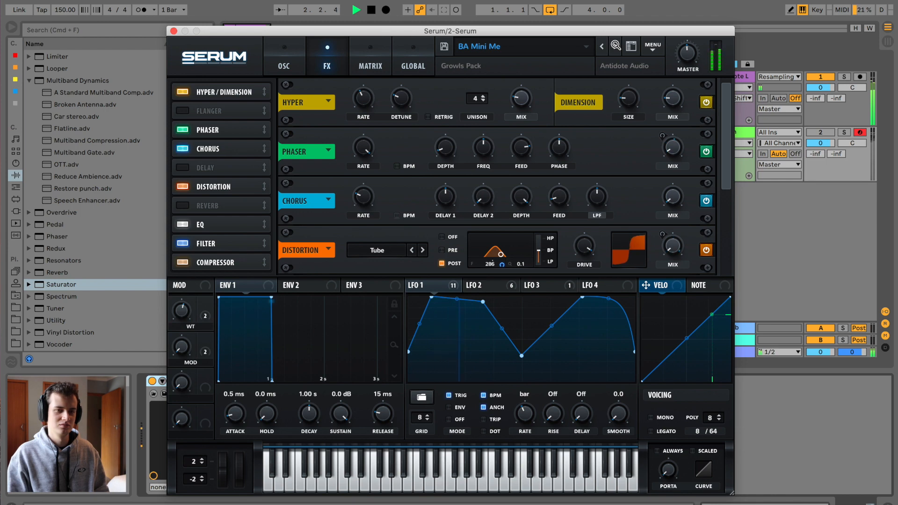
{"action": "left_click", "coordinate": [174, 31]}
{"action": "left_click", "coordinate": [255, 123]}
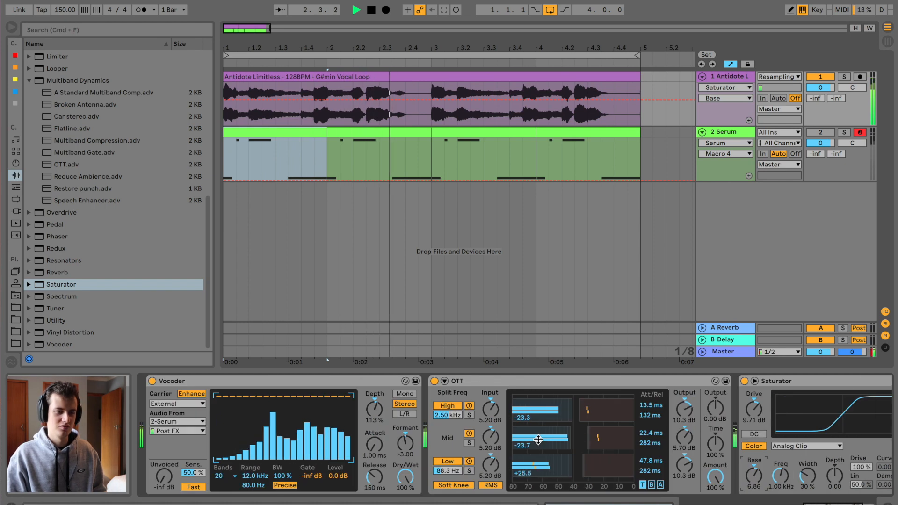
Step: Stop playback and replace Serum on the 2 Serum track with the FM8 plug-in
{"action": "left_click", "coordinate": [733, 133]}
{"action": "key", "text": "space"}
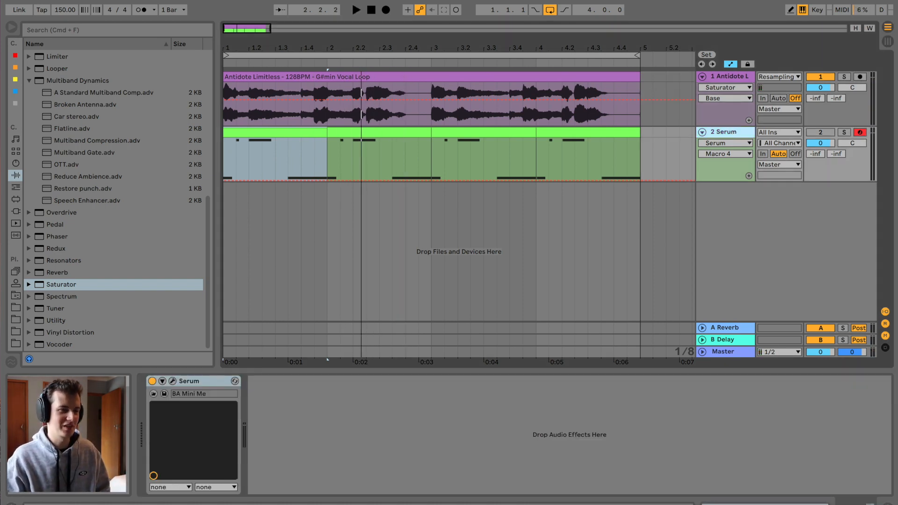
{"action": "left_click", "coordinate": [17, 179]}
{"action": "scroll", "coordinate": [64, 194], "scroll_direction": "up", "scroll_amount": 10}
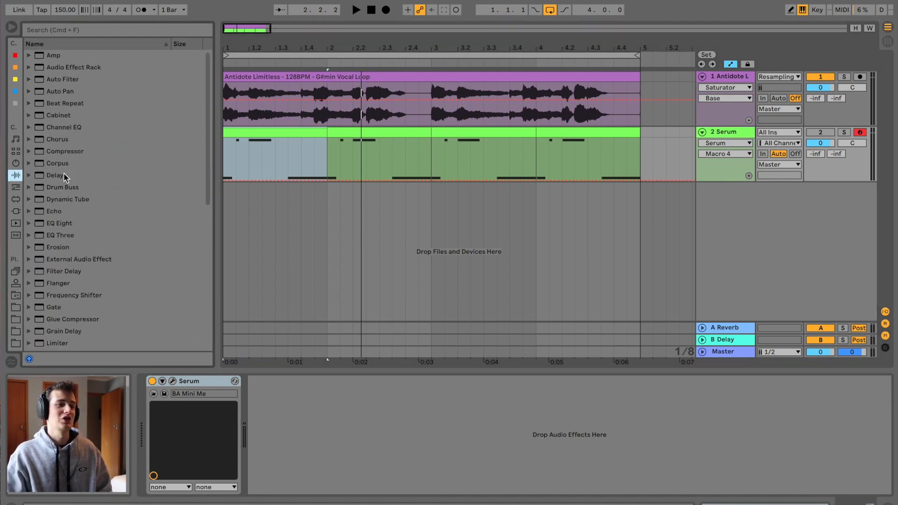
{"action": "left_click", "coordinate": [16, 211]}
{"action": "scroll", "coordinate": [96, 174], "scroll_direction": "up", "scroll_amount": 10}
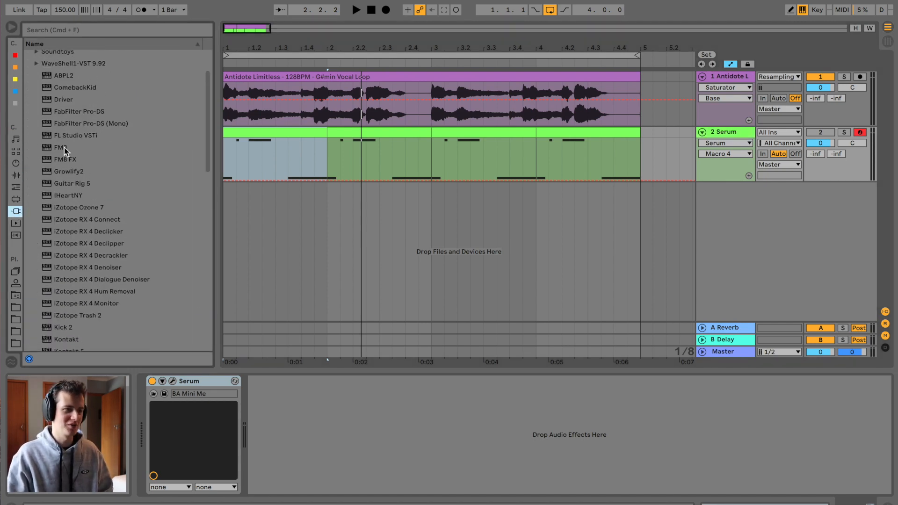
{"action": "left_click_drag", "start_coordinate": [60, 148], "coordinate": [194, 277]}
Step: Audition the Bass House presets in FM8 while the loop plays
{"action": "scroll", "coordinate": [635, 250], "scroll_direction": "down", "scroll_amount": 3}
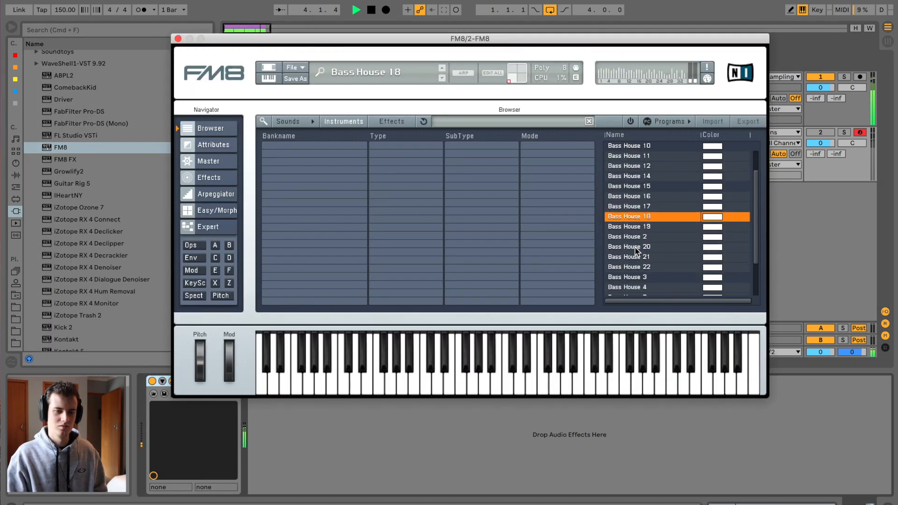
{"action": "scroll", "coordinate": [636, 250], "scroll_direction": "down", "scroll_amount": 2}
{"action": "left_click", "coordinate": [636, 250]}
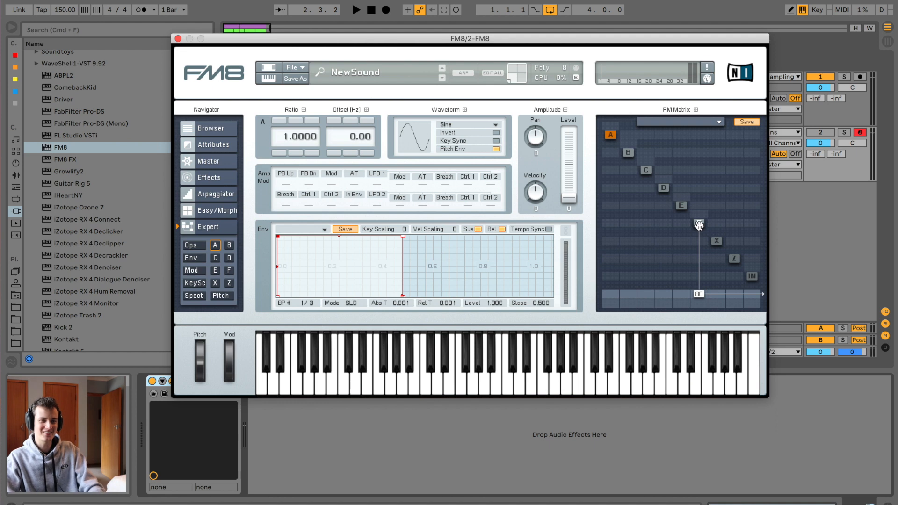
Step: Select operator F in the FM8 matrix of the NewSound patch and play its sine tone through the vocoder
{"action": "left_click", "coordinate": [698, 224]}
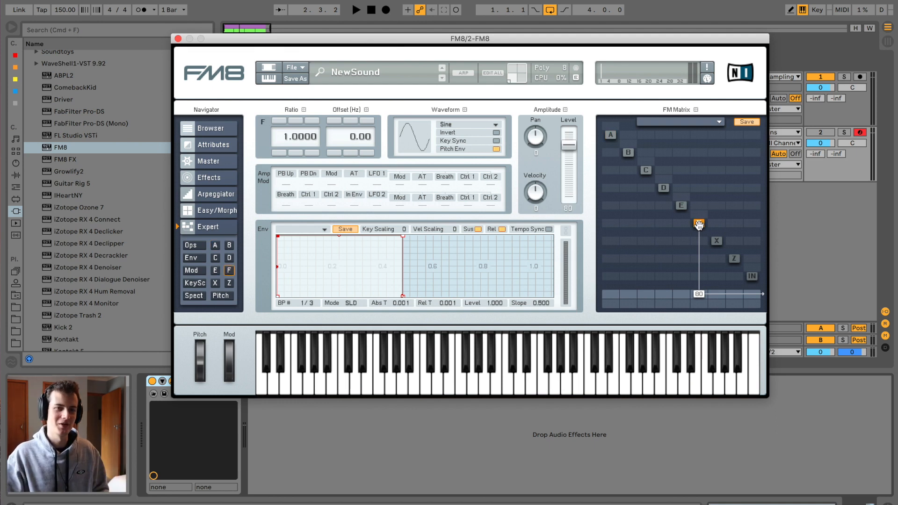
{"action": "key", "text": "space"}
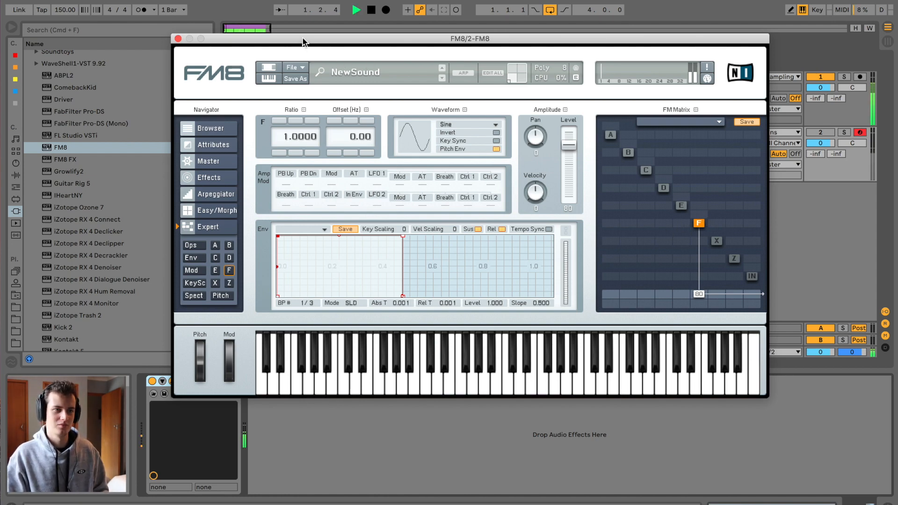
{"action": "left_click_drag", "start_coordinate": [303, 42], "coordinate": [369, 105]}
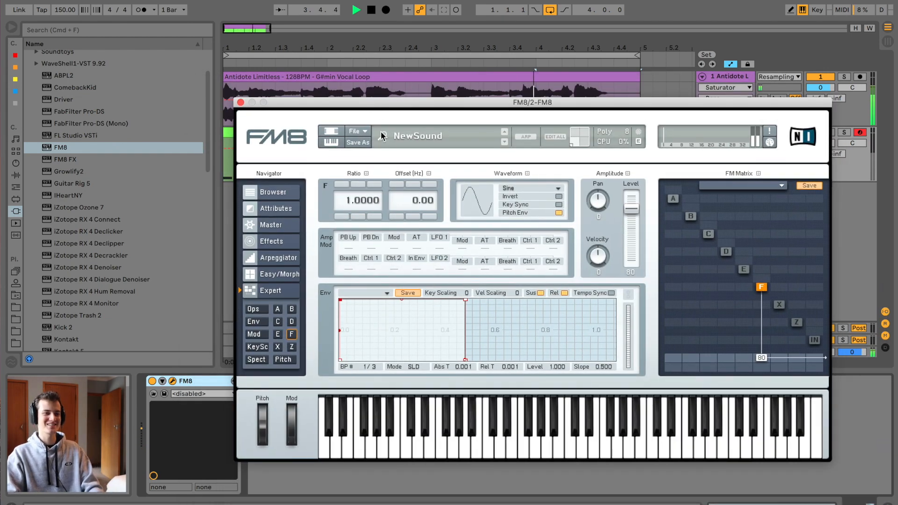
{"action": "key", "text": "space"}
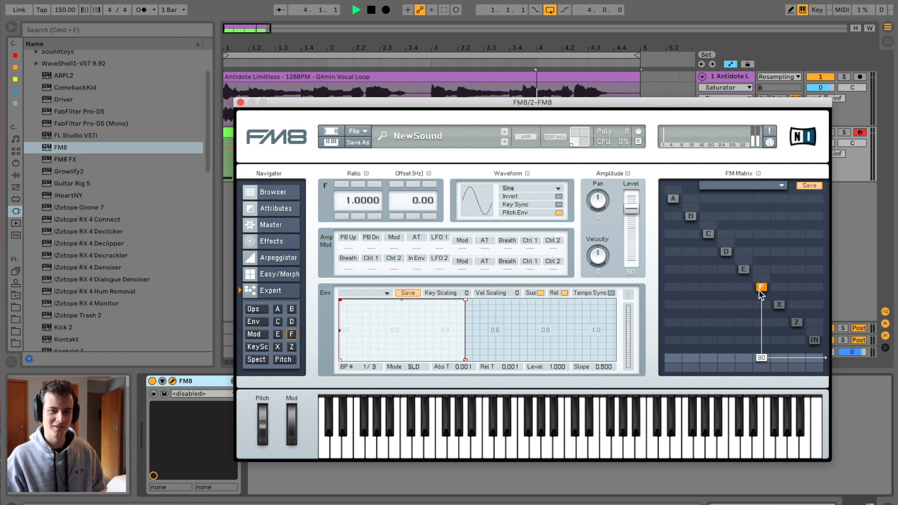
Step: Modulate operator F with operator E at an amount of 83 in the FM matrix and play the sound repeatedly
{"action": "left_click_drag", "start_coordinate": [742, 295], "coordinate": [748, 264]}
{"action": "left_click", "coordinate": [743, 269]}
{"action": "key", "text": "space"}
{"action": "key", "text": "space"}
{"action": "key", "text": "space"}
{"action": "left_click", "coordinate": [762, 288]}
{"action": "key", "text": "space"}
{"action": "key", "text": "space"}
{"action": "key", "text": "space"}
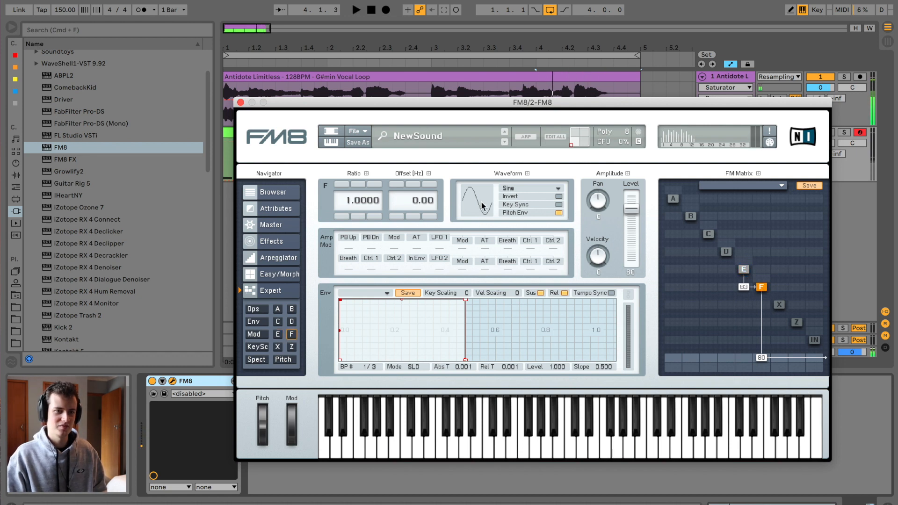
{"action": "left_click_drag", "start_coordinate": [482, 179], "coordinate": [488, 160]}
{"action": "key", "text": "space"}
{"action": "key", "text": "space"}
{"action": "key", "text": "space"}
Step: Reshape operator E's envelope with an added breakpoint so it rises, dips and rises again, and play the result
{"action": "left_click", "coordinate": [743, 269]}
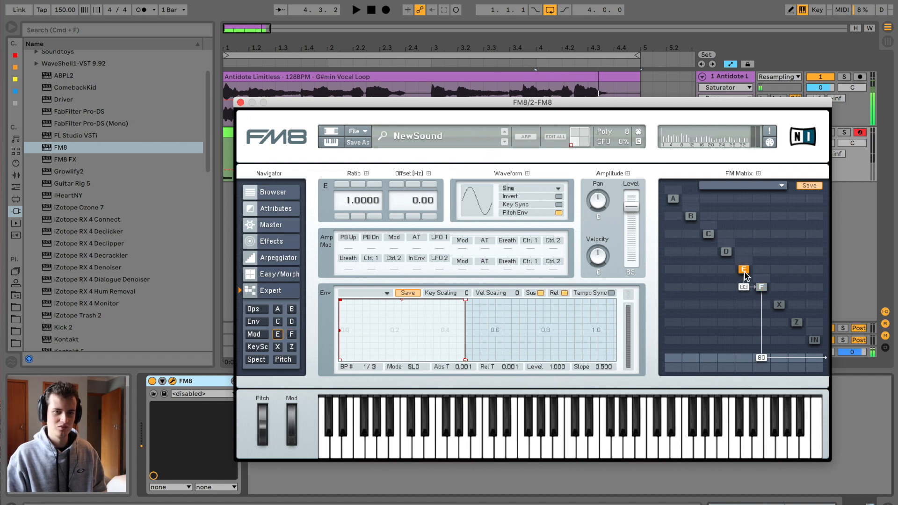
{"action": "key", "text": "space"}
{"action": "left_click_drag", "start_coordinate": [342, 304], "coordinate": [439, 350]}
{"action": "right_click", "coordinate": [444, 319]}
{"action": "key", "text": "space"}
{"action": "key", "text": "space"}
{"action": "left_click_drag", "start_coordinate": [469, 300], "coordinate": [492, 310]}
{"action": "key", "text": "space"}
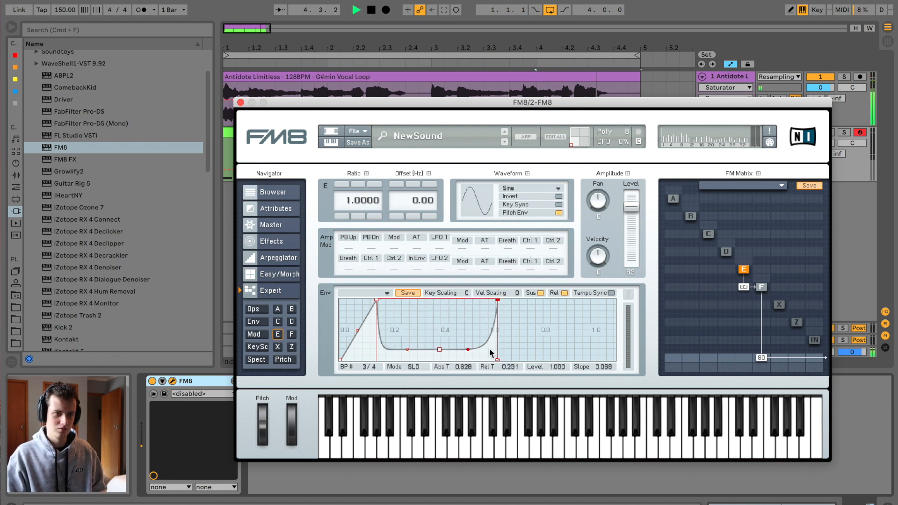
{"action": "key", "text": "space"}
{"action": "key", "text": "space"}
Step: Move the dip in operator E's envelope earlier and down to level 0.000 at 0.314, and play the result
{"action": "left_click_drag", "start_coordinate": [445, 352], "coordinate": [376, 347]}
{"action": "key", "text": "space"}
{"action": "key", "text": "space"}
{"action": "key", "text": "space"}
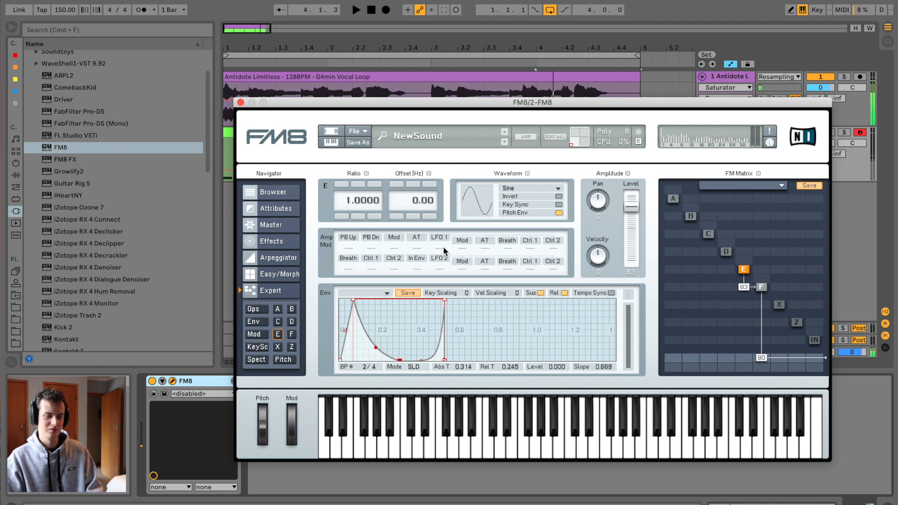
Step: Try the 4th Formant waveform on operator E and play the result through the vocoder
{"action": "key", "text": "space"}
{"action": "key", "text": "space"}
{"action": "left_click_drag", "start_coordinate": [484, 203], "coordinate": [492, 107]}
{"action": "key", "text": "space"}
{"action": "key", "text": "space"}
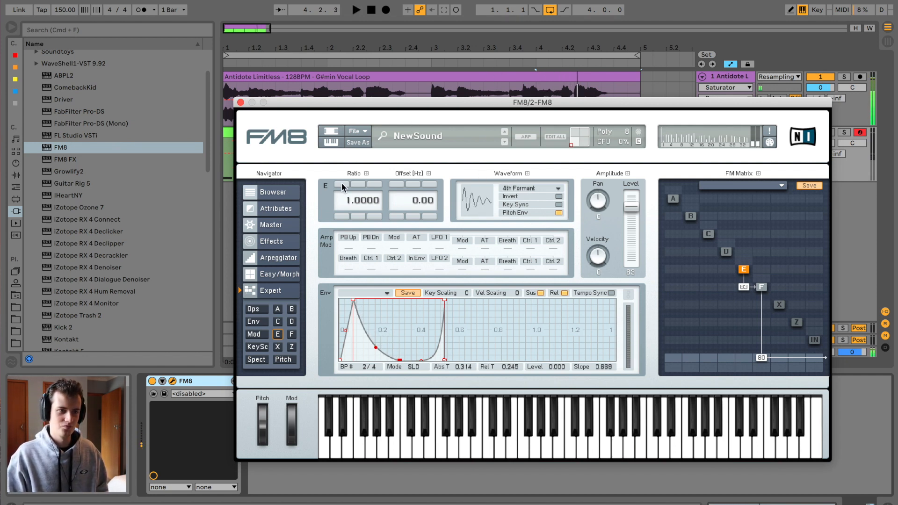
Step: Set operator E's ratio to 5.0000 and its waveform to 1+7 while the loop plays
{"action": "left_click", "coordinate": [342, 185]}
{"action": "key", "text": "space"}
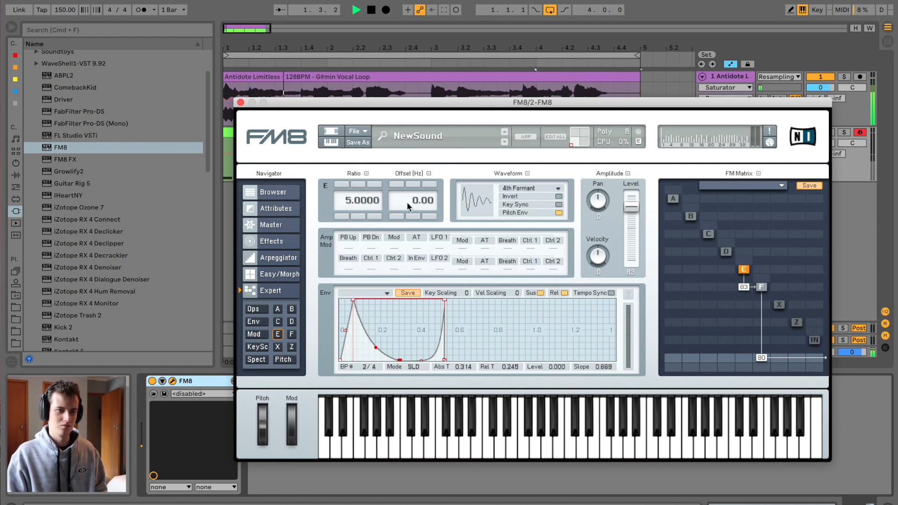
{"action": "left_click_drag", "start_coordinate": [477, 201], "coordinate": [491, 159]}
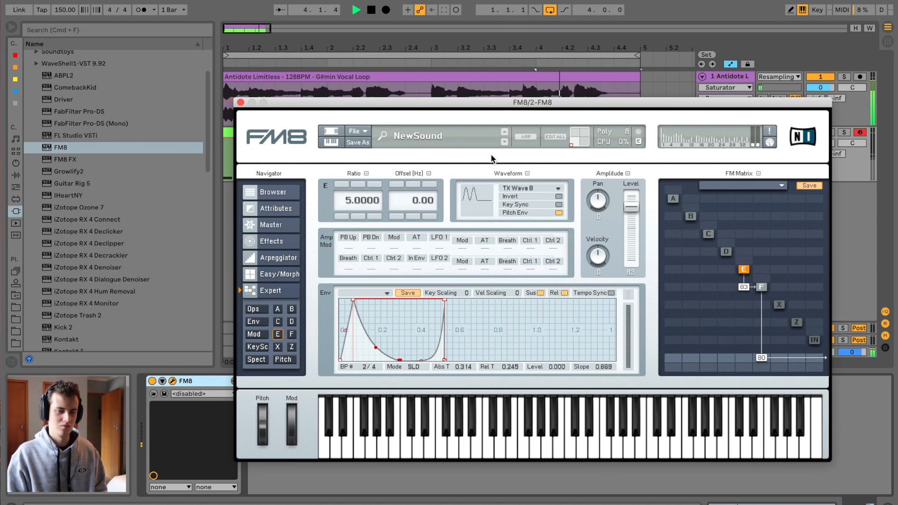
{"action": "left_click_drag", "start_coordinate": [480, 215], "coordinate": [476, 226]}
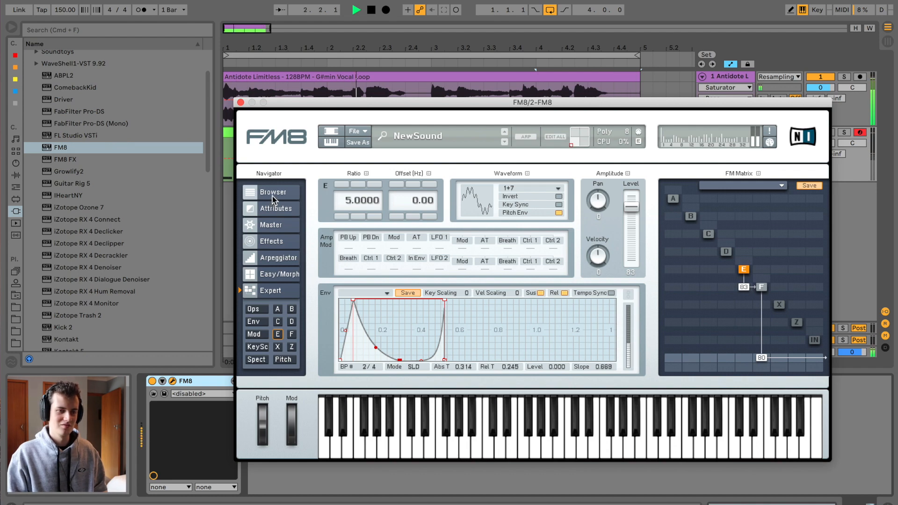
{"action": "key", "text": "space"}
Step: Move the FM8 window aside to reveal the clips, play the loop from beat 1.2, and move the window back
{"action": "left_click_drag", "start_coordinate": [315, 97], "coordinate": [361, 202]}
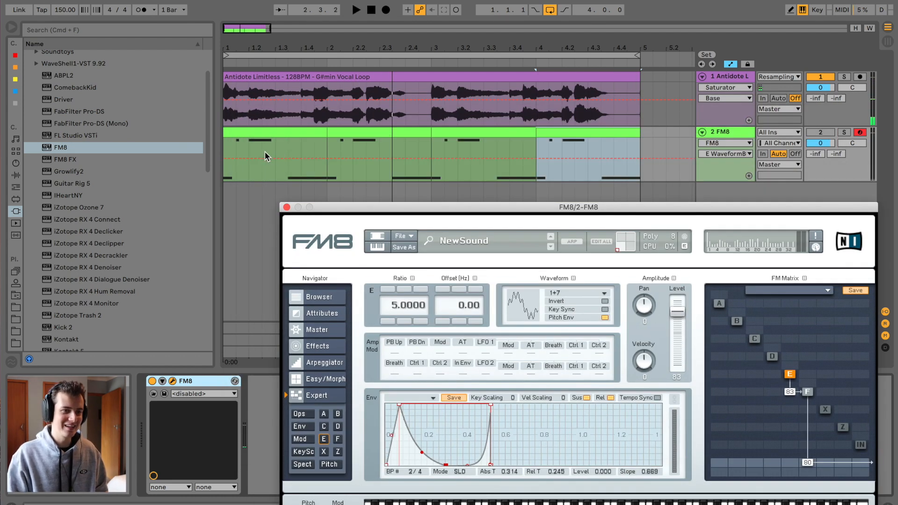
{"action": "left_click", "coordinate": [248, 144]}
{"action": "key", "text": "space"}
{"action": "key", "text": "space"}
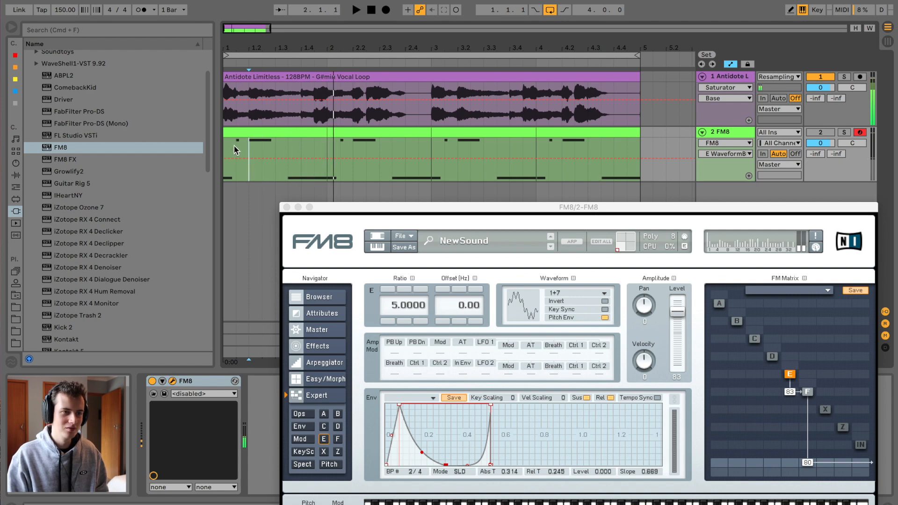
{"action": "key", "text": "space"}
{"action": "left_click_drag", "start_coordinate": [478, 206], "coordinate": [431, 97]}
{"action": "key", "text": "space"}
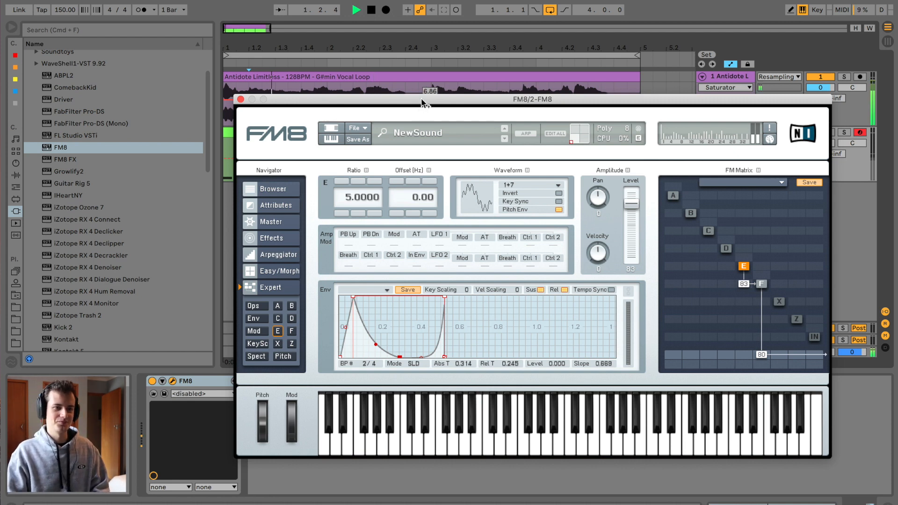
Step: Set the unison to 3 voices in FM8's master settings and adjust the unison detune and pan during playback
{"action": "left_click", "coordinate": [281, 224]}
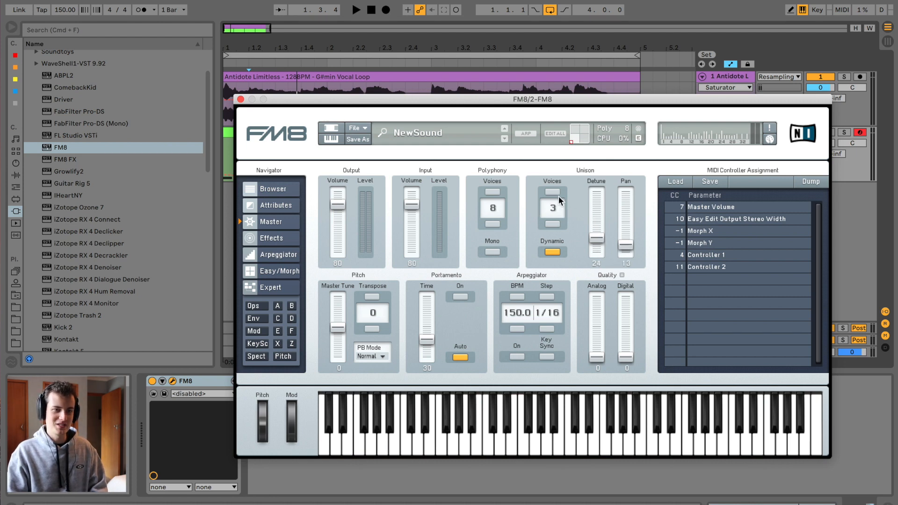
{"action": "key", "text": "space"}
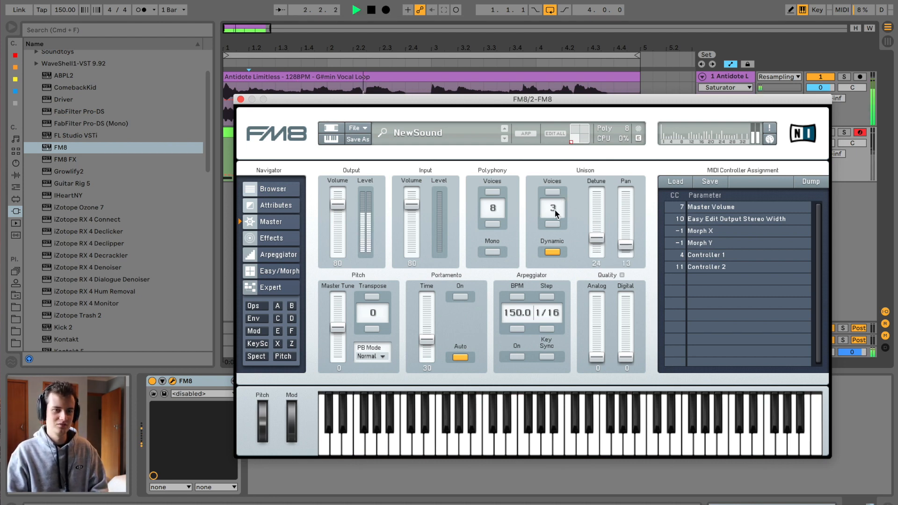
{"action": "left_click_drag", "start_coordinate": [596, 238], "coordinate": [627, 236]}
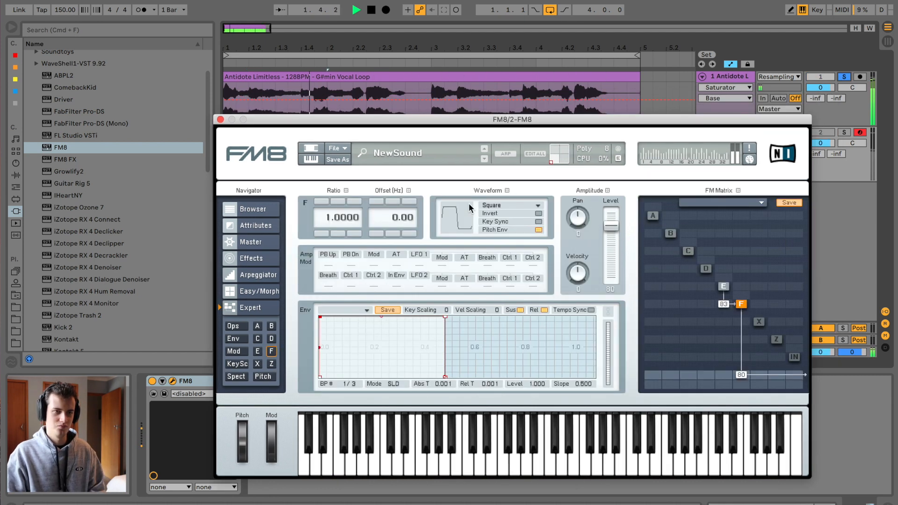
Step: Reduce the modulation from operator E into operator F to 40 and play the result
{"action": "left_click_drag", "start_coordinate": [724, 304], "coordinate": [720, 283]}
{"action": "key", "text": "space"}
{"action": "left_click", "coordinate": [723, 286]}
{"action": "key", "text": "space"}
{"action": "key", "text": "space"}
{"action": "key", "text": "space"}
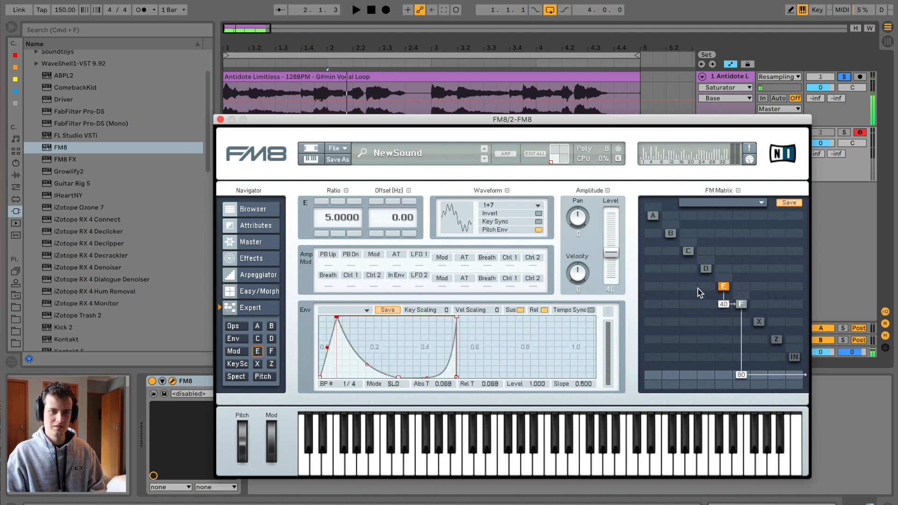
Step: Modulate operator E with operator D at 40, using the 1+7 waveform and a ratio of 13.0000 for D
{"action": "left_click", "coordinate": [707, 268]}
{"action": "left_click_drag", "start_coordinate": [704, 286], "coordinate": [704, 281]}
{"action": "key", "text": "space"}
{"action": "left_click_drag", "start_coordinate": [470, 222], "coordinate": [469, 148]}
{"action": "key", "text": "space"}
{"action": "key", "text": "space"}
{"action": "left_click_drag", "start_coordinate": [328, 217], "coordinate": [320, 198]}
Step: Shape operator D's envelope to peak at 0.073 and decay to level 0.000 at 0.706 with a slope of 0.890
{"action": "left_click_drag", "start_coordinate": [320, 317], "coordinate": [356, 317]}
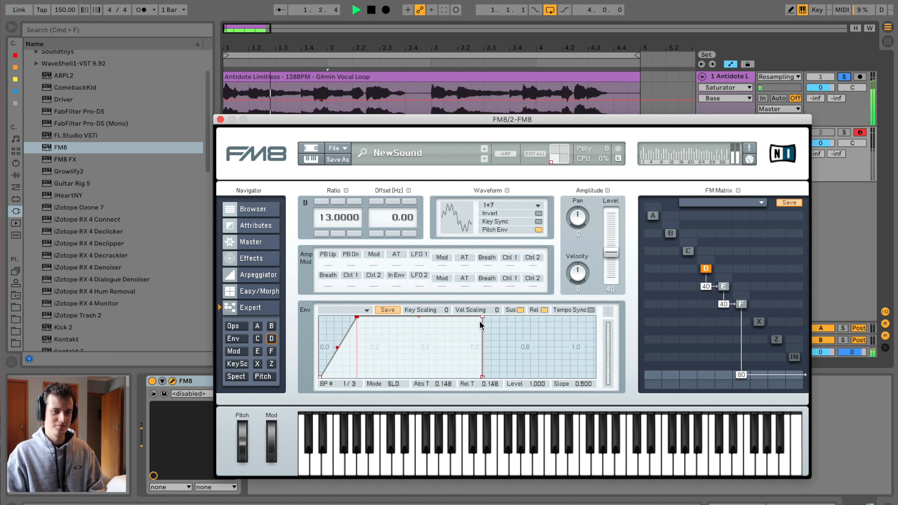
{"action": "left_click_drag", "start_coordinate": [482, 318], "coordinate": [458, 369]}
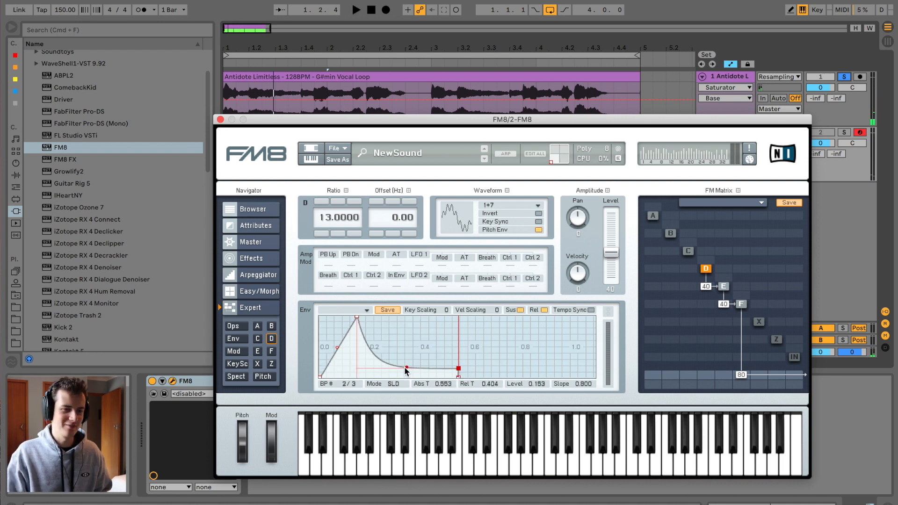
{"action": "left_click_drag", "start_coordinate": [404, 366], "coordinate": [406, 329]}
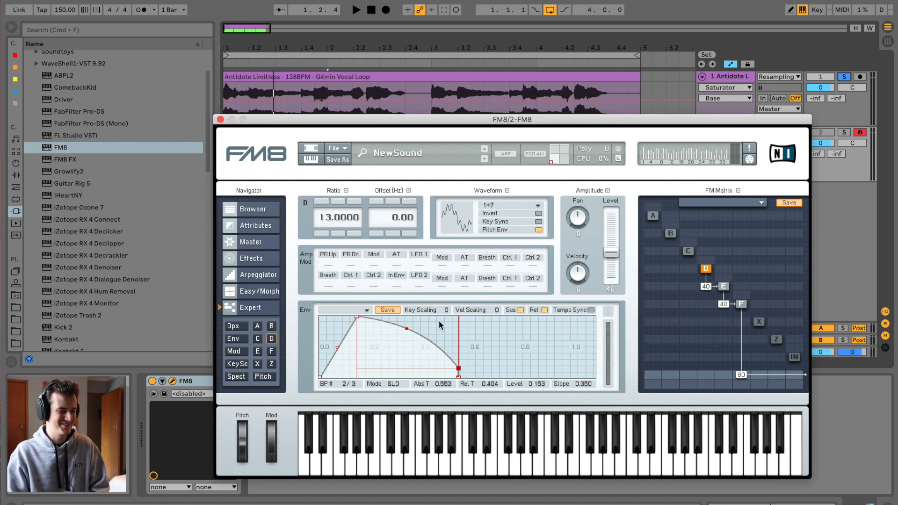
{"action": "left_click_drag", "start_coordinate": [406, 328], "coordinate": [407, 369]}
{"action": "key", "text": "space"}
{"action": "left_click_drag", "start_coordinate": [358, 320], "coordinate": [338, 319]}
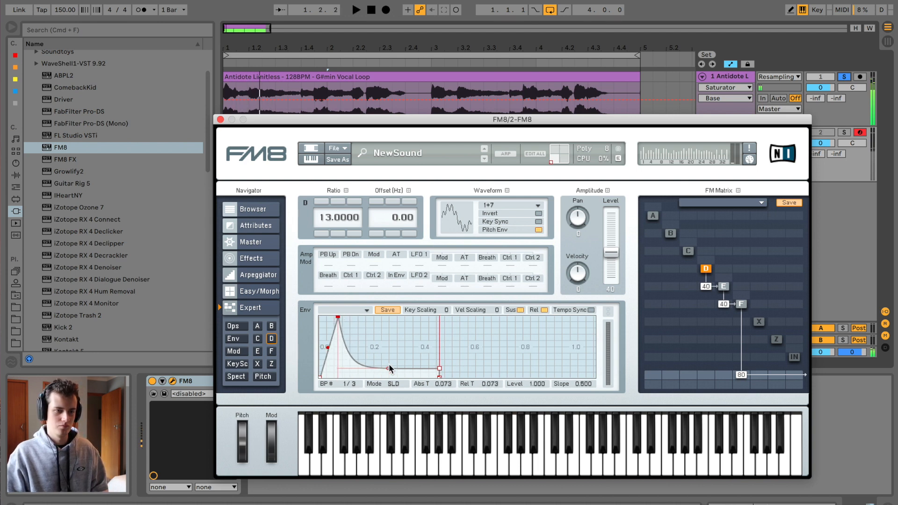
{"action": "left_click_drag", "start_coordinate": [388, 369], "coordinate": [391, 345]}
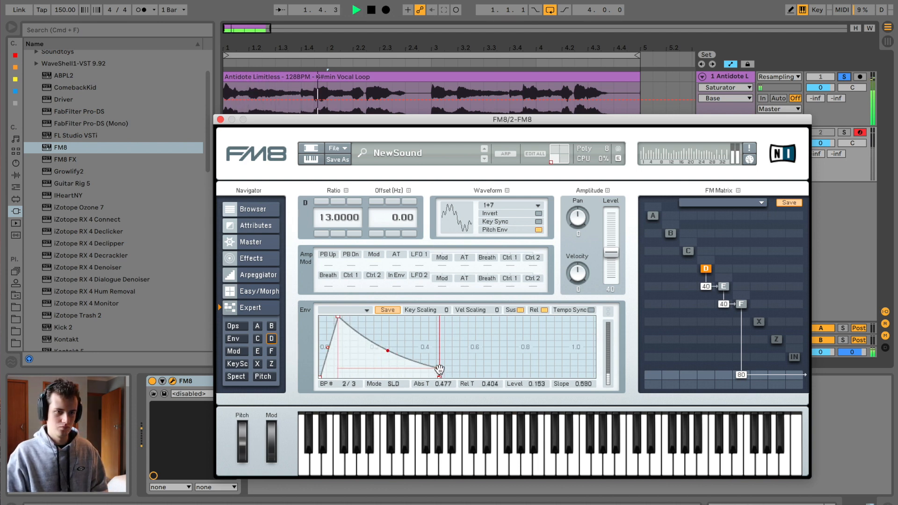
{"action": "left_click_drag", "start_coordinate": [440, 368], "coordinate": [498, 389]}
{"action": "left_click_drag", "start_coordinate": [416, 357], "coordinate": [416, 376]}
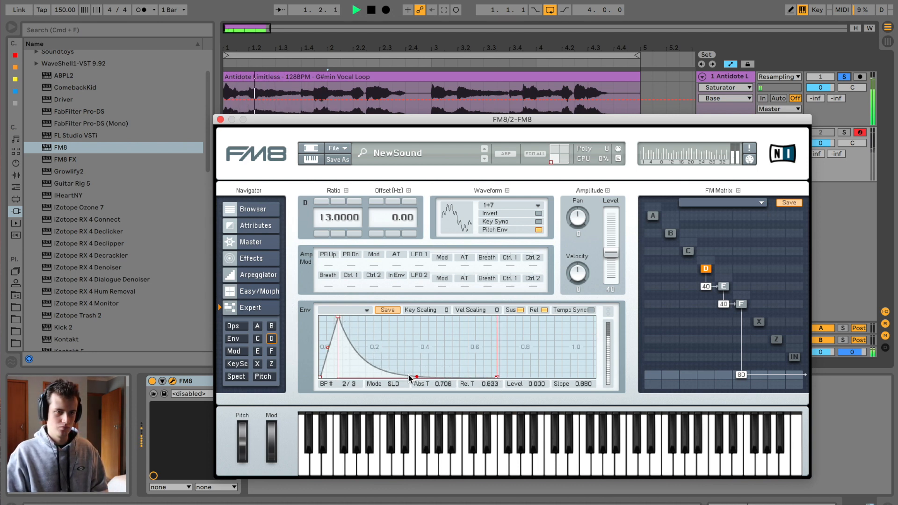
Step: Step operator D's ratio down to 5.0000 and back up, and feed operator E into itself at 77
{"action": "left_click", "coordinate": [326, 234]}
{"action": "left_click", "coordinate": [326, 234]}
{"action": "left_click", "coordinate": [326, 235]}
{"action": "left_click", "coordinate": [326, 234]}
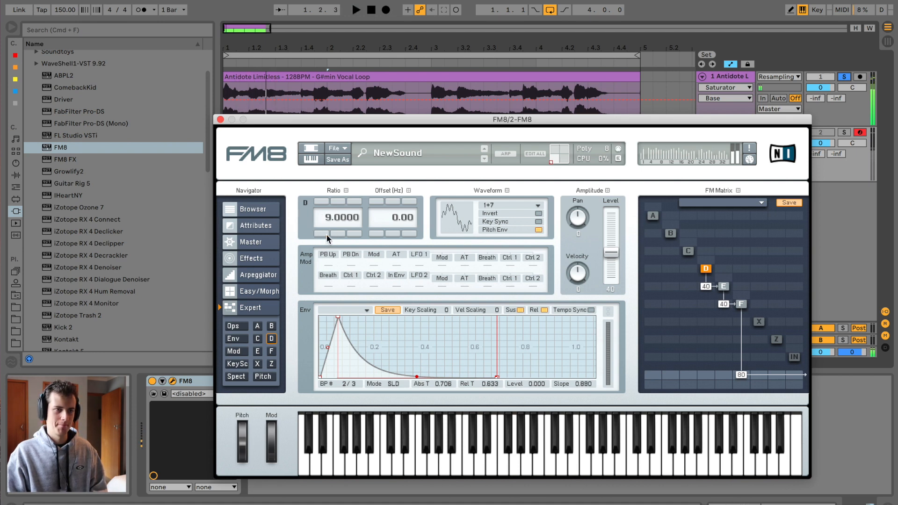
{"action": "left_click", "coordinate": [326, 234]}
{"action": "left_click", "coordinate": [327, 234]}
{"action": "left_click", "coordinate": [326, 234]}
{"action": "left_click", "coordinate": [326, 234]}
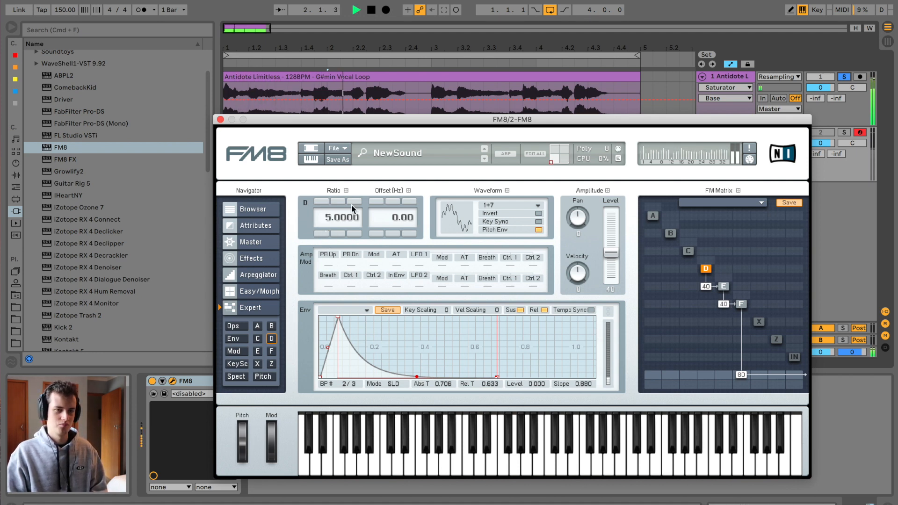
{"action": "left_click", "coordinate": [322, 202]}
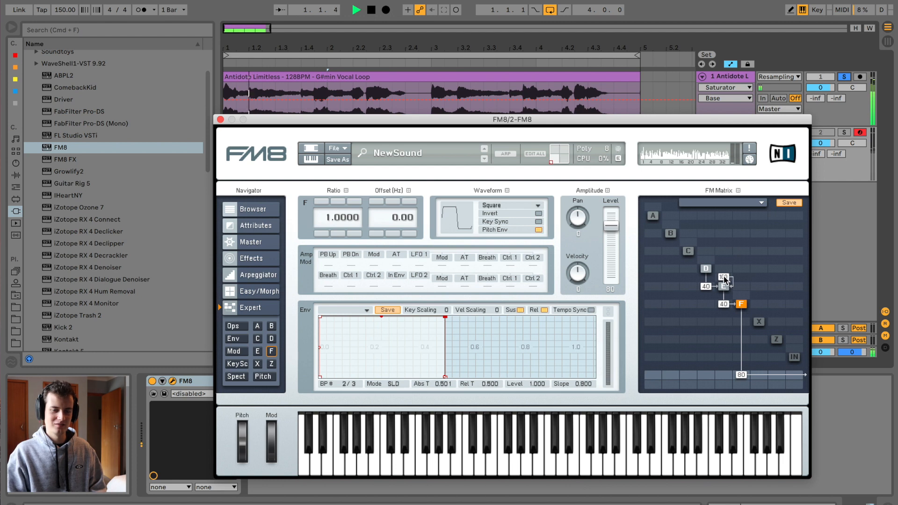
{"action": "left_click_drag", "start_coordinate": [723, 277], "coordinate": [722, 289]}
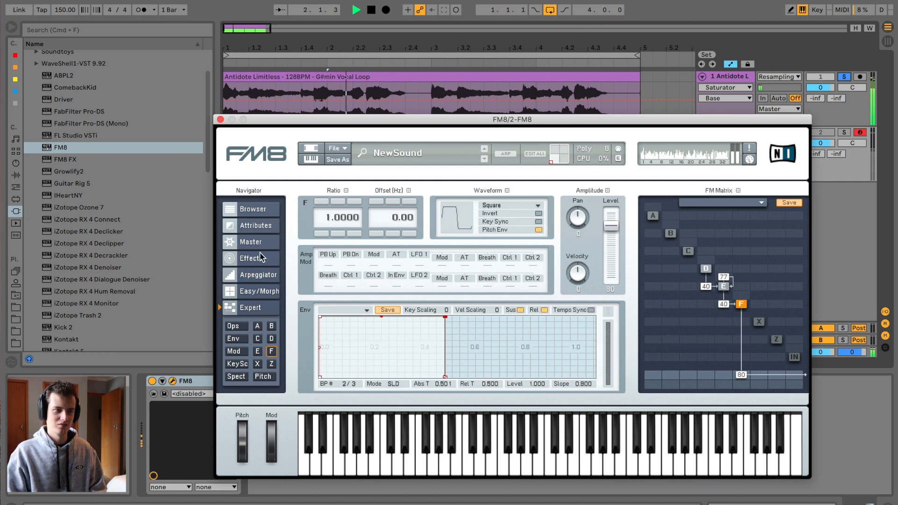
Step: Enable Overdrive with drive 62, tone 81 and bass 70, and Tube Amp with volume 76 and drive 77, and play the sound
{"action": "left_click", "coordinate": [260, 258]}
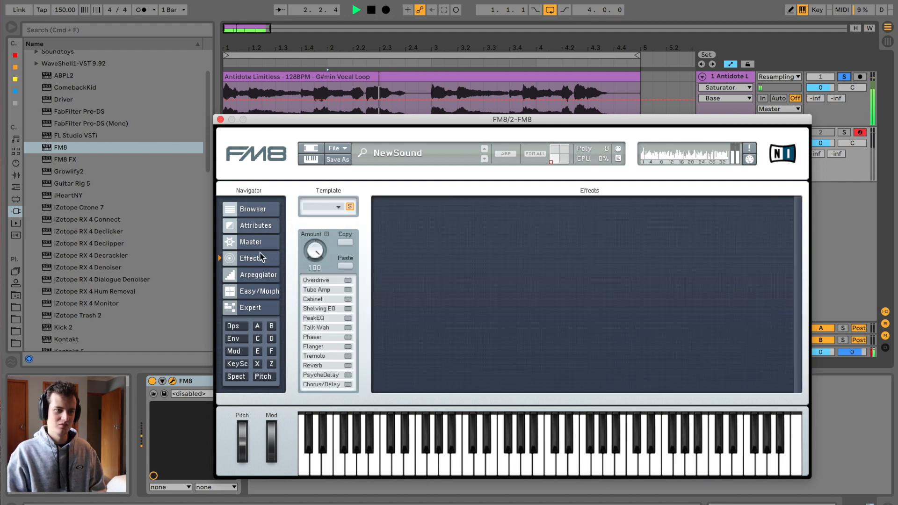
{"action": "key", "text": "space"}
{"action": "left_click", "coordinate": [348, 280]}
{"action": "left_click", "coordinate": [348, 290]}
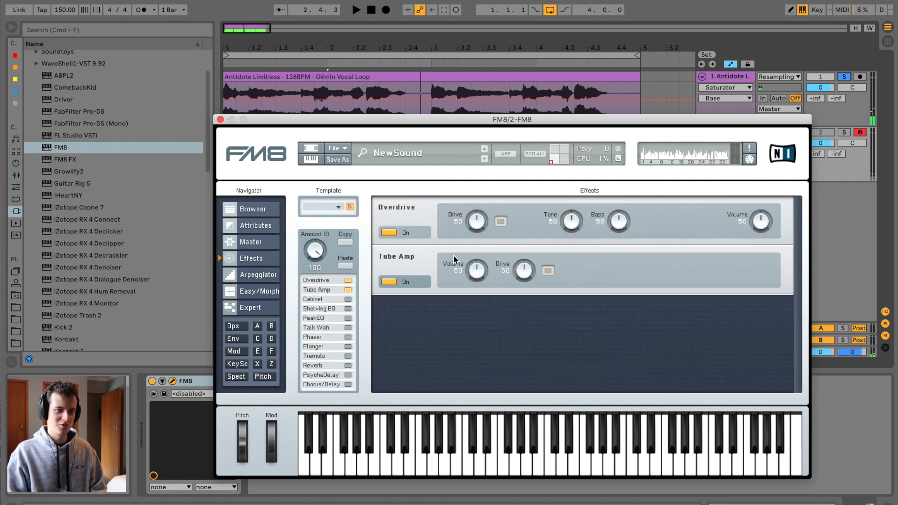
{"action": "left_click_drag", "start_coordinate": [476, 222], "coordinate": [477, 213]}
{"action": "key", "text": "space"}
{"action": "left_click_drag", "start_coordinate": [571, 223], "coordinate": [619, 210]}
{"action": "left_click_drag", "start_coordinate": [475, 268], "coordinate": [533, 277]}
{"action": "key", "text": "space"}
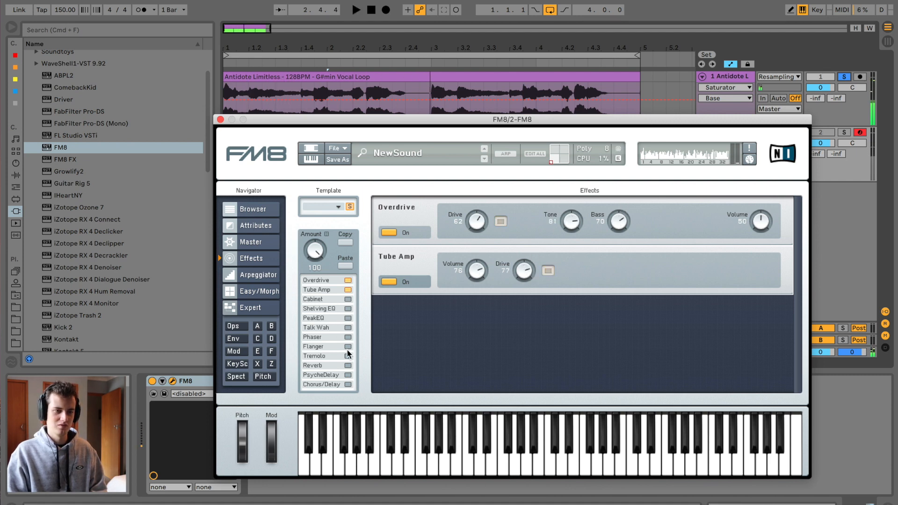
Step: Add a Phaser with rate 11 and dry/wet 25, and lower the Tube Amp to volume 44 and drive 60 during playback
{"action": "left_click", "coordinate": [347, 337]}
{"action": "left_click", "coordinate": [347, 337]}
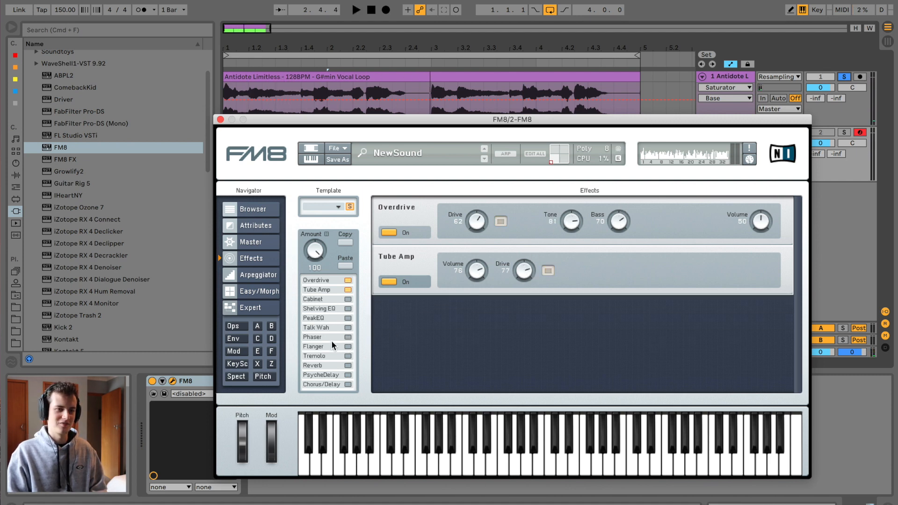
{"action": "left_click", "coordinate": [348, 337]}
{"action": "key", "text": "space"}
{"action": "left_click_drag", "start_coordinate": [482, 324], "coordinate": [470, 351]}
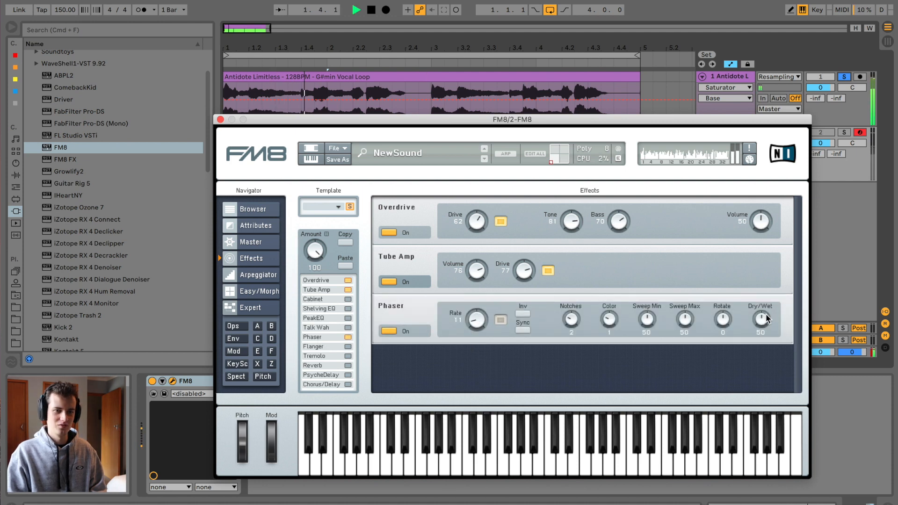
{"action": "left_click_drag", "start_coordinate": [761, 319], "coordinate": [753, 340]}
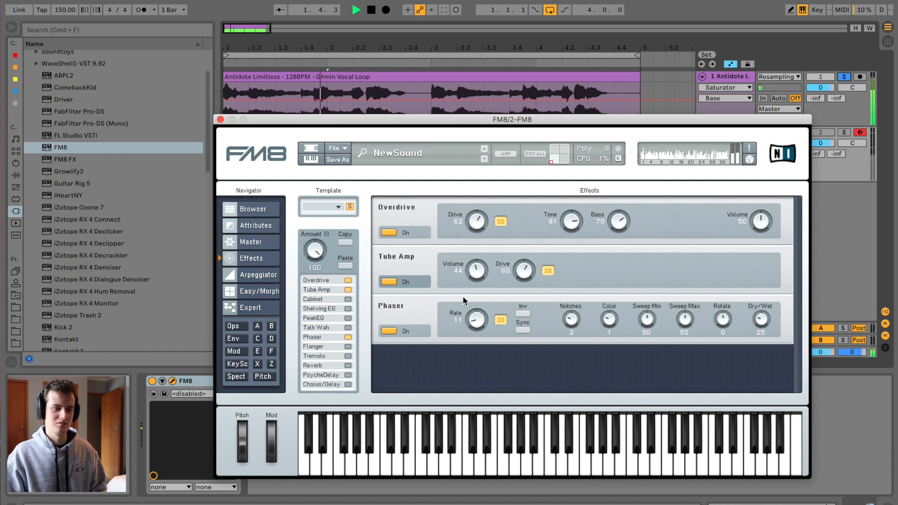
Step: Close the FM8 window and add an EQ Eight after the Saturator on the vocal track
{"action": "left_click", "coordinate": [220, 119]}
{"action": "key", "text": "space"}
{"action": "double_click", "coordinate": [723, 131]}
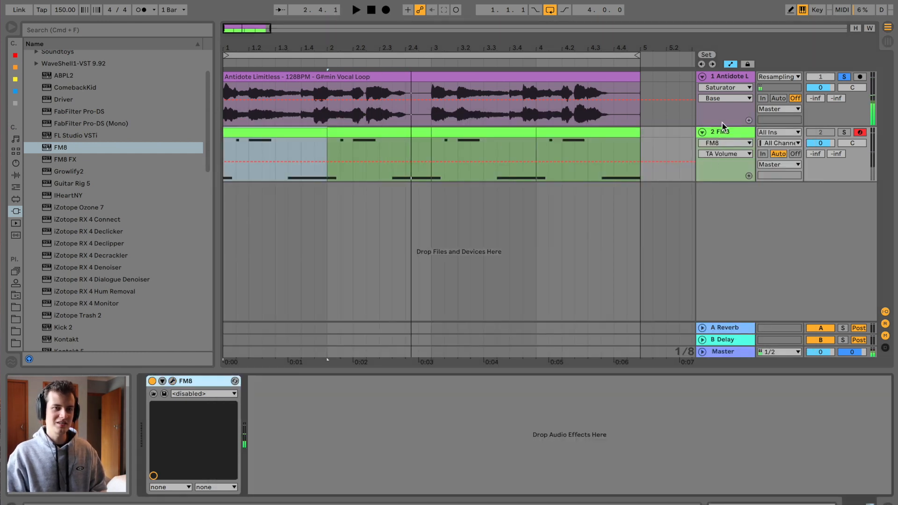
{"action": "double_click", "coordinate": [721, 75]}
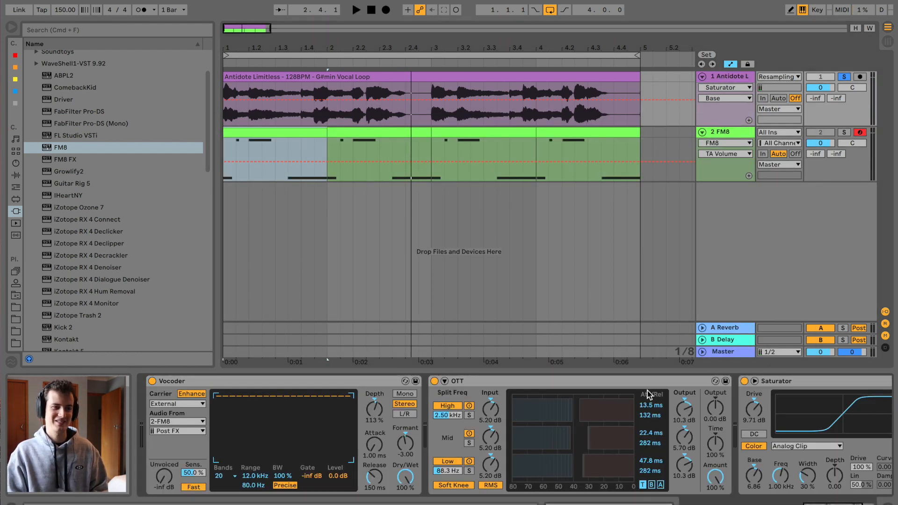
{"action": "scroll", "coordinate": [662, 414], "scroll_direction": "right", "scroll_amount": 3}
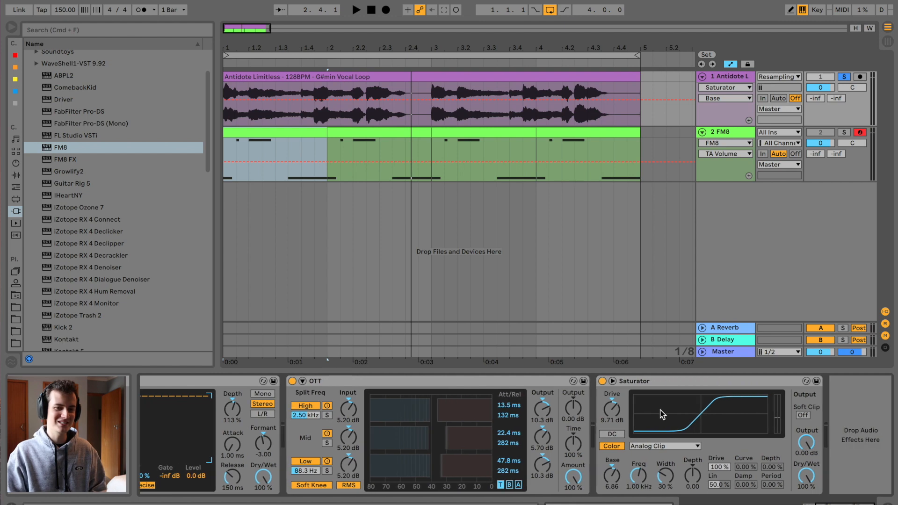
{"action": "left_click", "coordinate": [15, 177]}
{"action": "left_click_drag", "start_coordinate": [59, 223], "coordinate": [837, 421]}
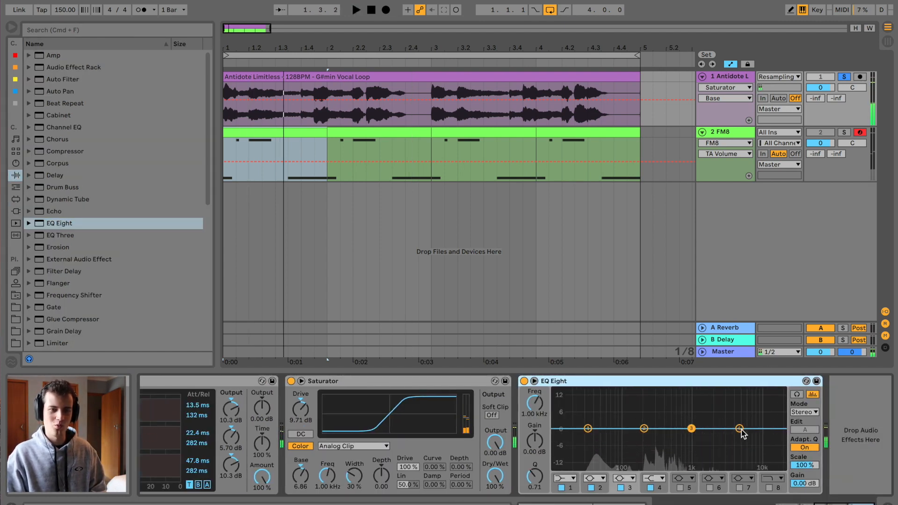
Step: Enable EQ Eight's band 8 high-cut filter at 22.0 kHz with a Q of 0.93 and play the result
{"action": "left_click", "coordinate": [770, 487]}
{"action": "key", "text": "space"}
{"action": "mouse_move", "coordinate": [776, 435]}
{"action": "left_mouse_down"}
{"action": "mouse_move", "coordinate": [757, 437]}
{"action": "mouse_move", "coordinate": [778, 434]}
{"action": "left_mouse_up"}
{"action": "key", "text": "space"}
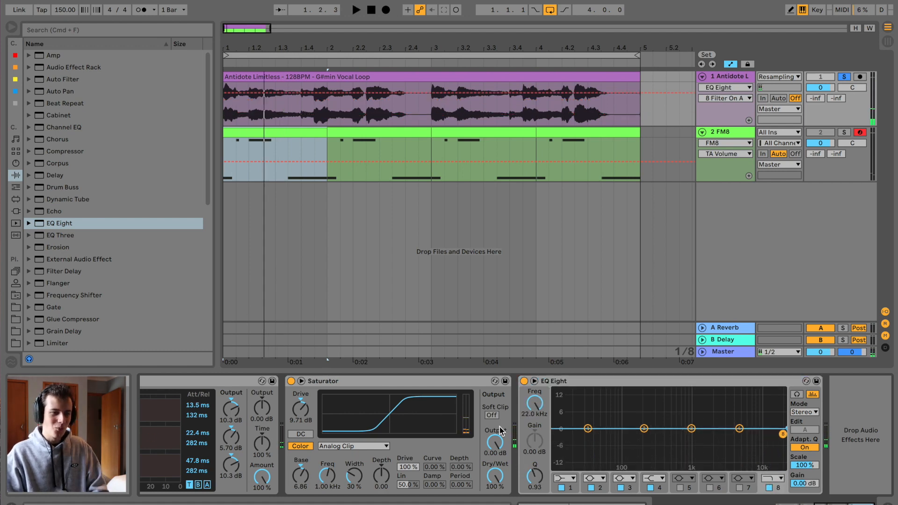
Step: Open the Vocoder's band count options, play the loop, and return to the EQ Eight spectrum
{"action": "scroll", "coordinate": [499, 430], "scroll_direction": "left", "scroll_amount": 6}
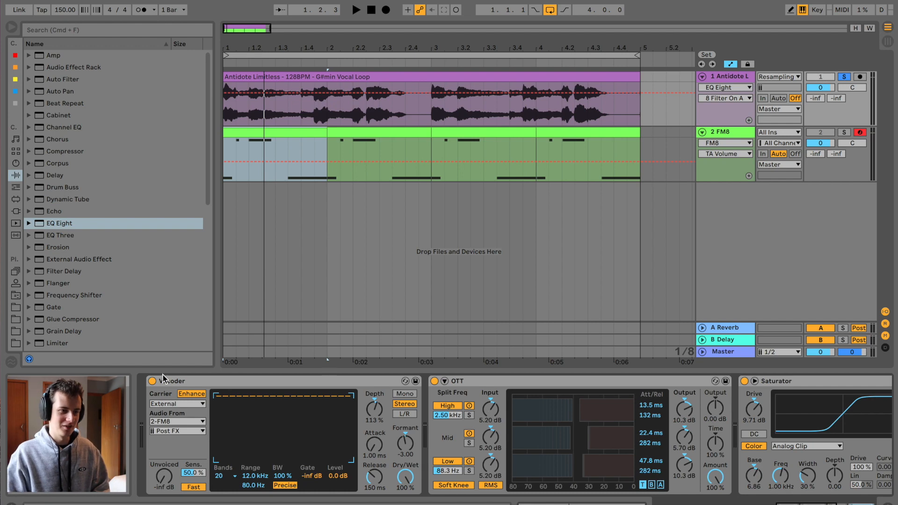
{"action": "key", "text": "space"}
{"action": "left_click", "coordinate": [218, 476]}
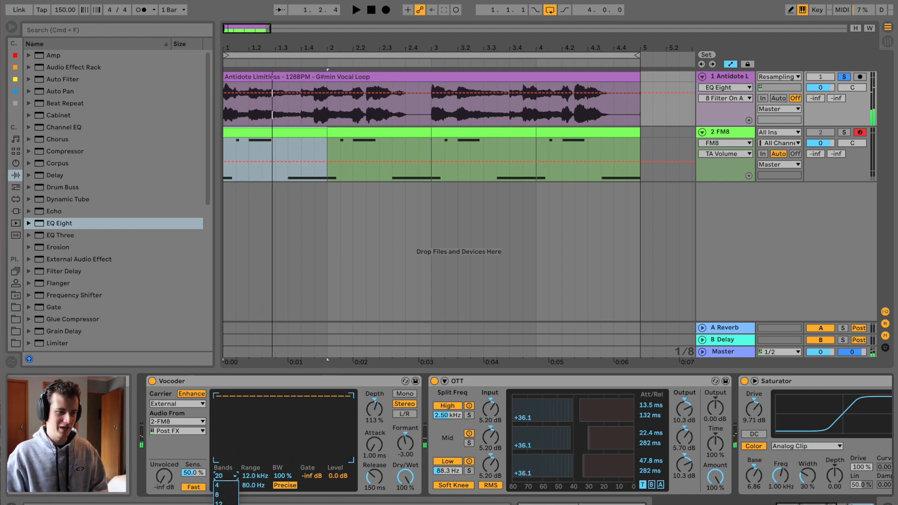
{"action": "key", "text": "space"}
{"action": "scroll", "coordinate": [580, 466], "scroll_direction": "right", "scroll_amount": 8}
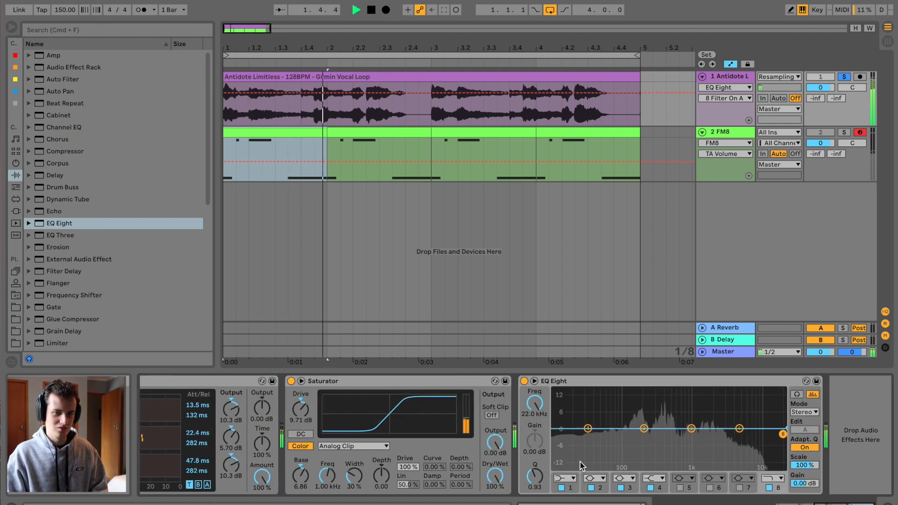
Step: Set the Vocoder to 20 bands and raise its formant to 2.80 while the loop plays
{"action": "key", "text": "space"}
{"action": "scroll", "coordinate": [669, 434], "scroll_direction": "left", "scroll_amount": 8}
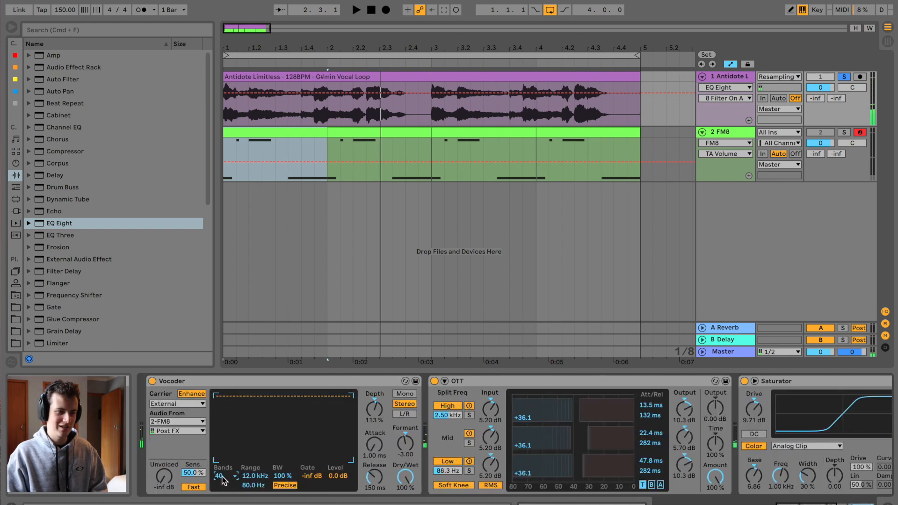
{"action": "left_click", "coordinate": [224, 477]}
{"action": "left_click", "coordinate": [224, 504]}
{"action": "key", "text": "space"}
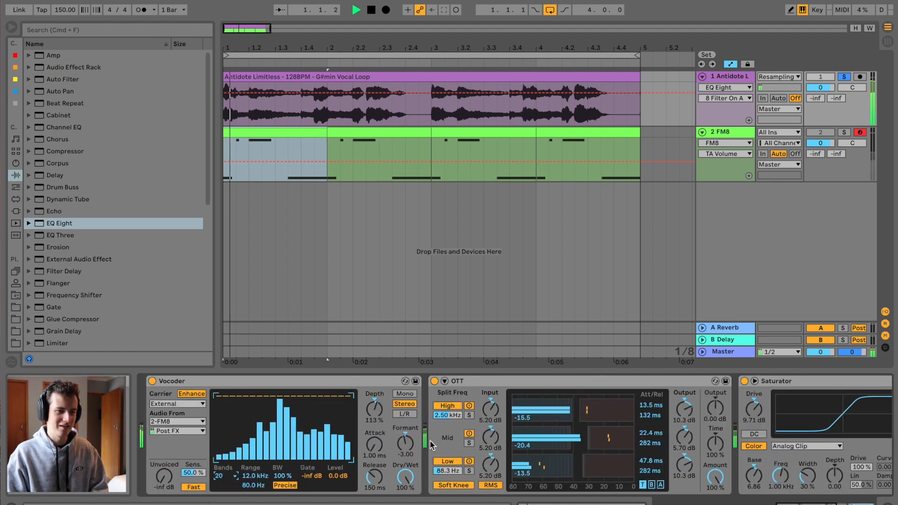
{"action": "left_click_drag", "start_coordinate": [405, 442], "coordinate": [405, 431]}
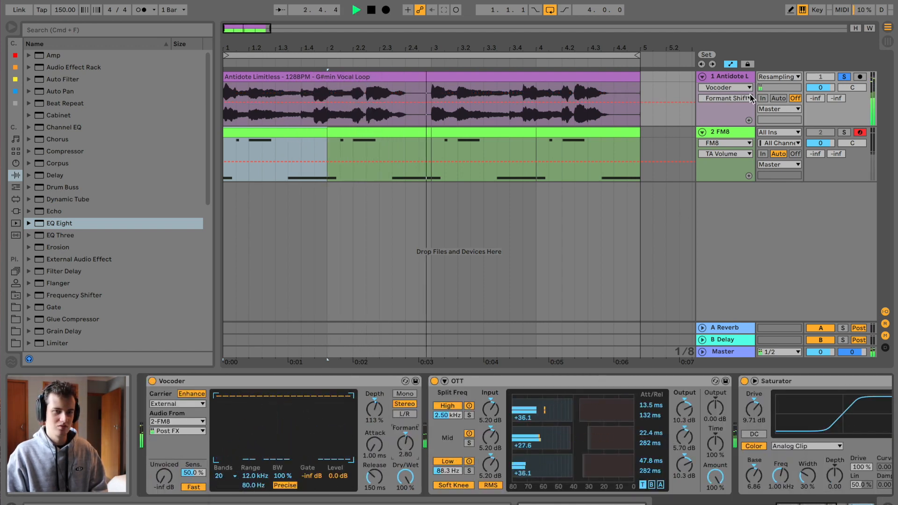
Step: Examine FM8's Effects, Expert and Master pages, close the plug-in, and play the loop with the vocal track's devices shown
{"action": "key", "text": "space"}
{"action": "left_click", "coordinate": [725, 131]}
{"action": "left_click", "coordinate": [172, 381]}
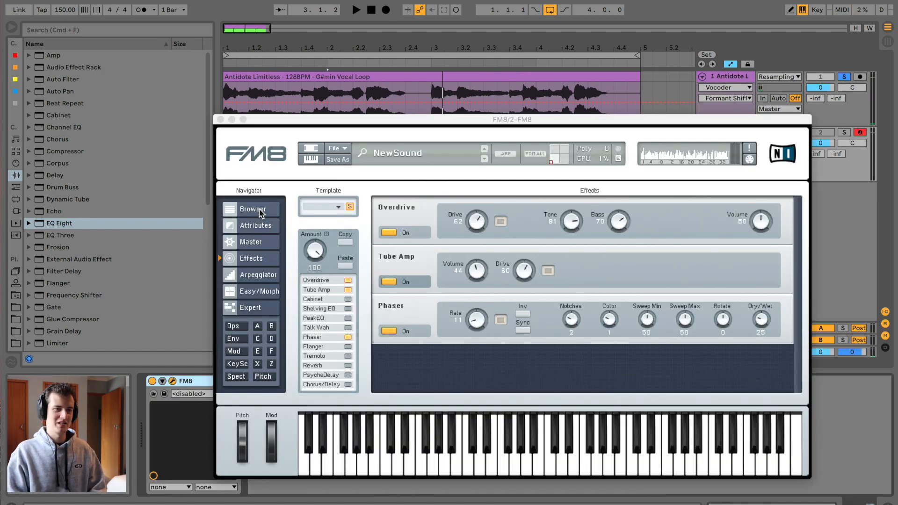
{"action": "left_click", "coordinate": [260, 214]}
{"action": "left_click", "coordinate": [255, 308]}
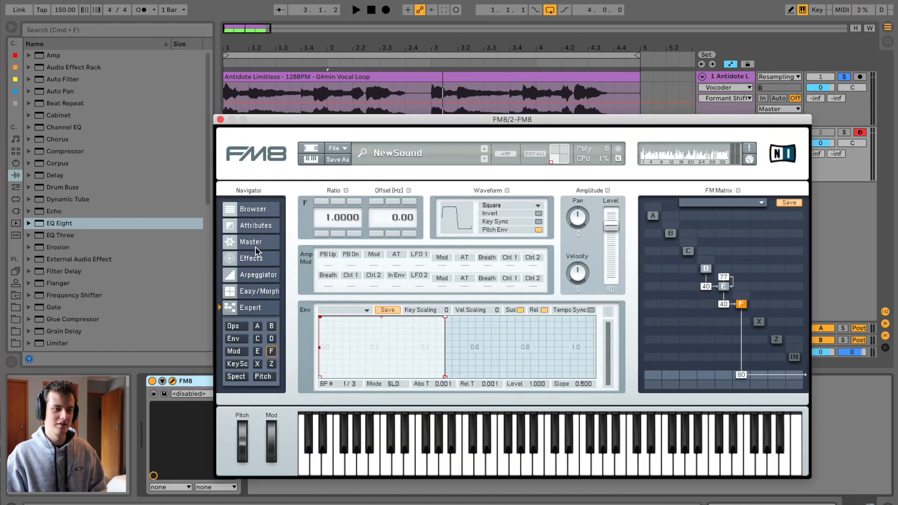
{"action": "left_click", "coordinate": [255, 246]}
{"action": "key", "text": "space"}
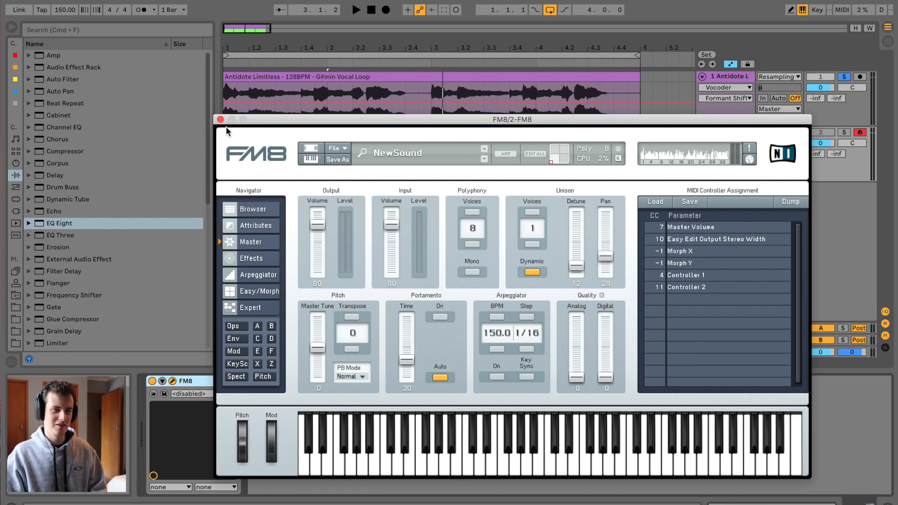
{"action": "left_click", "coordinate": [220, 120]}
{"action": "double_click", "coordinate": [729, 77]}
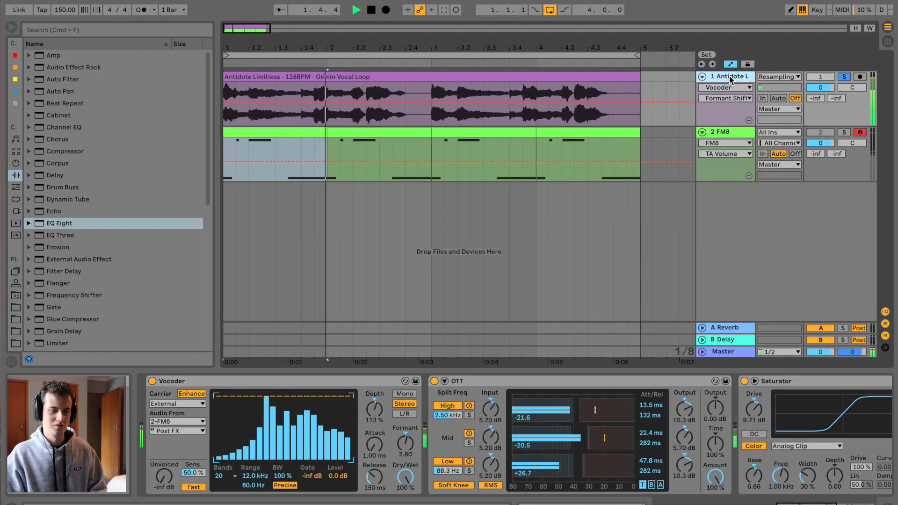
Step: Add a Chorus between the Saturator and EQ Eight and set its Dry/Wet to 25% during playback
{"action": "key", "text": "space"}
{"action": "scroll", "coordinate": [661, 392], "scroll_direction": "right", "scroll_amount": 10}
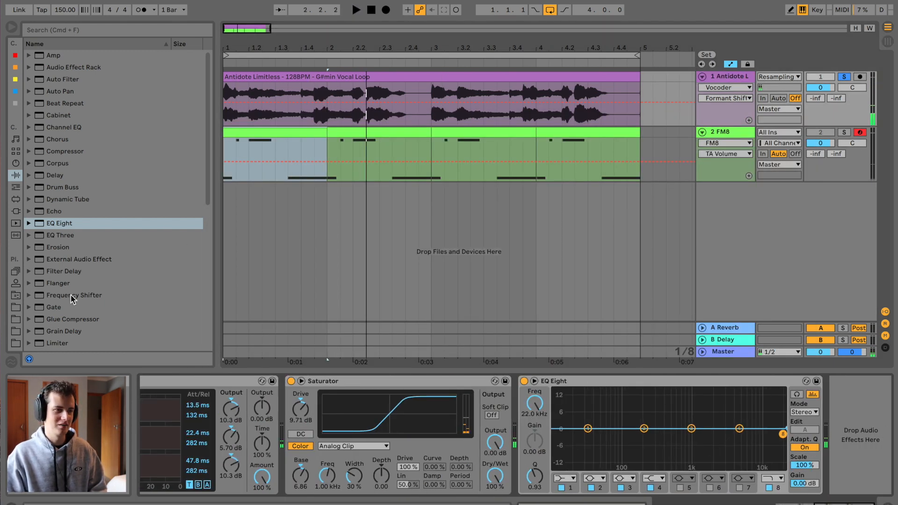
{"action": "left_click_drag", "start_coordinate": [57, 140], "coordinate": [521, 434]}
{"action": "key", "text": "space"}
{"action": "left_click_drag", "start_coordinate": [696, 477], "coordinate": [696, 499]}
{"action": "scroll", "coordinate": [621, 455], "scroll_direction": "right", "scroll_amount": 5}
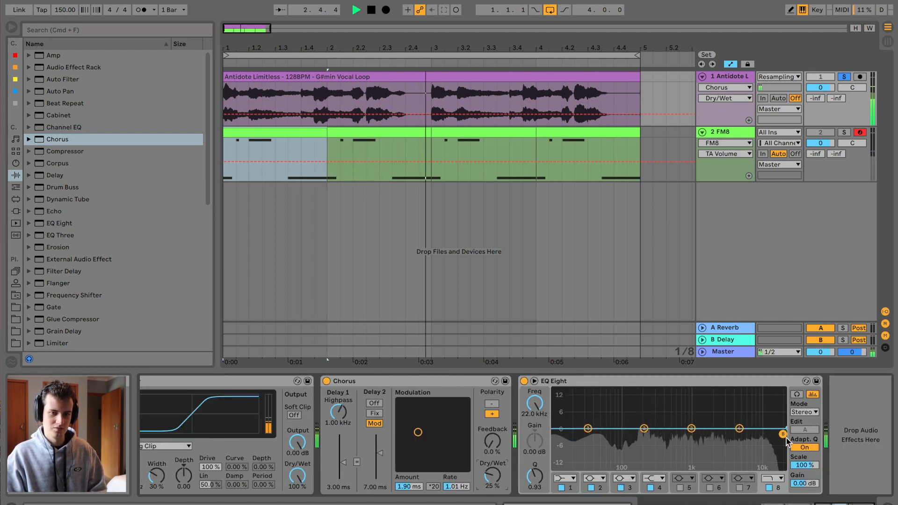
Step: Set the Vocoder's depth to 89%, release to 10.0 ms and formant to -7.20 while replaying the loop
{"action": "scroll", "coordinate": [779, 437], "scroll_direction": "left", "scroll_amount": 15}
{"action": "left_click_drag", "start_coordinate": [374, 408], "coordinate": [374, 392]}
{"action": "key", "text": "space"}
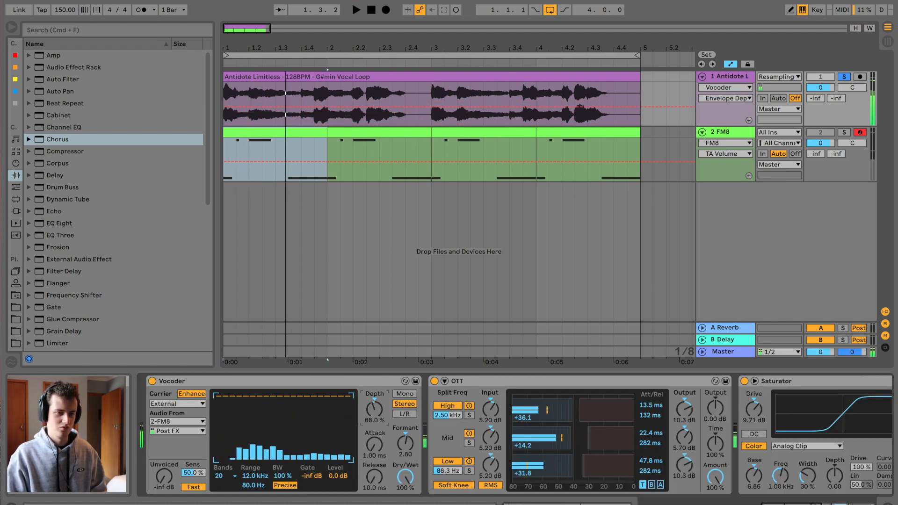
{"action": "key", "text": "space"}
{"action": "key", "text": "space"}
{"action": "key", "text": "space"}
{"action": "mouse_move", "coordinate": [405, 443]}
{"action": "left_mouse_down"}
{"action": "mouse_move", "coordinate": [405, 456]}
{"action": "mouse_move", "coordinate": [405, 441]}
{"action": "left_mouse_up"}
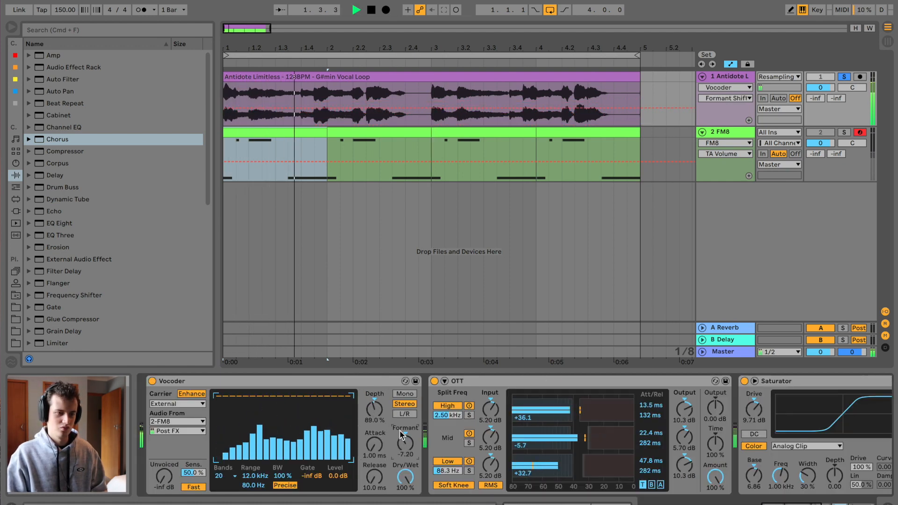
Step: Choose a different Vocoder band count and audition the loop
{"action": "left_click", "coordinate": [230, 477]}
{"action": "left_click", "coordinate": [226, 497]}
{"action": "key", "text": "space"}
{"action": "key", "text": "space"}
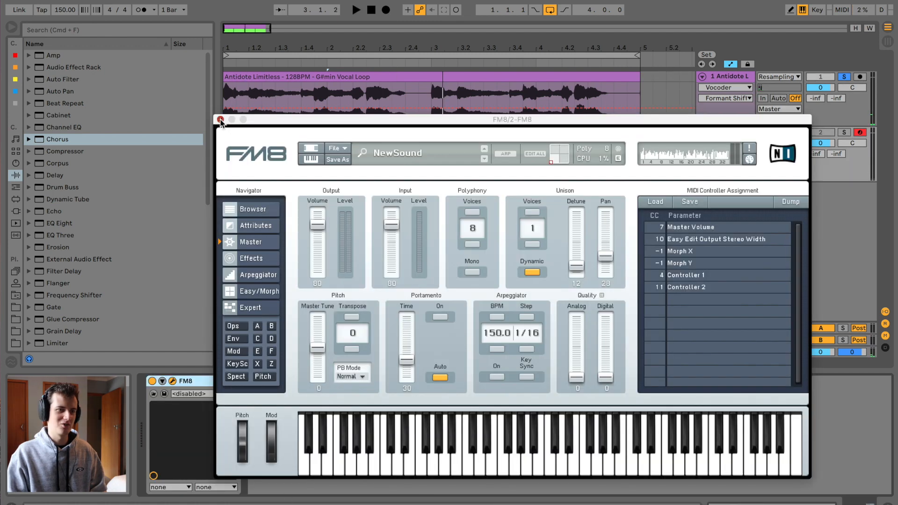
Step: View the notes of the first FM8 clip, set FM8's unison voices to 2, and play the loop
{"action": "left_click", "coordinate": [220, 121]}
{"action": "left_click", "coordinate": [267, 131]}
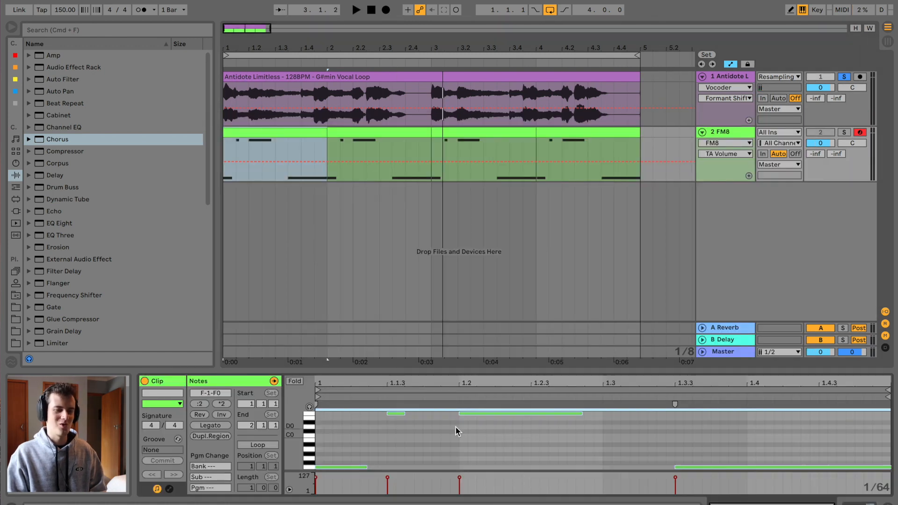
{"action": "key", "text": "space"}
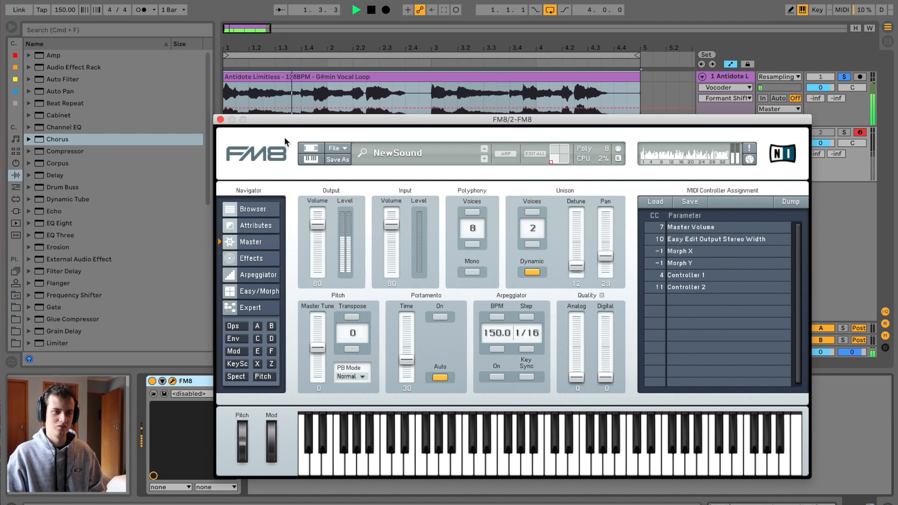
{"action": "left_click", "coordinate": [221, 120]}
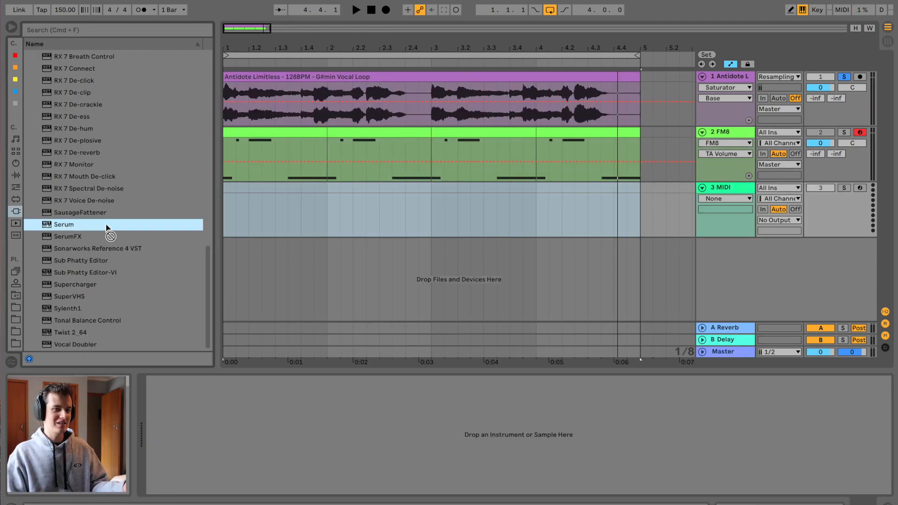
Step: Load Serum on the new MIDI track and solo it, using only the Sub oscillator with its second waveform
{"action": "left_click_drag", "start_coordinate": [105, 224], "coordinate": [395, 219]}
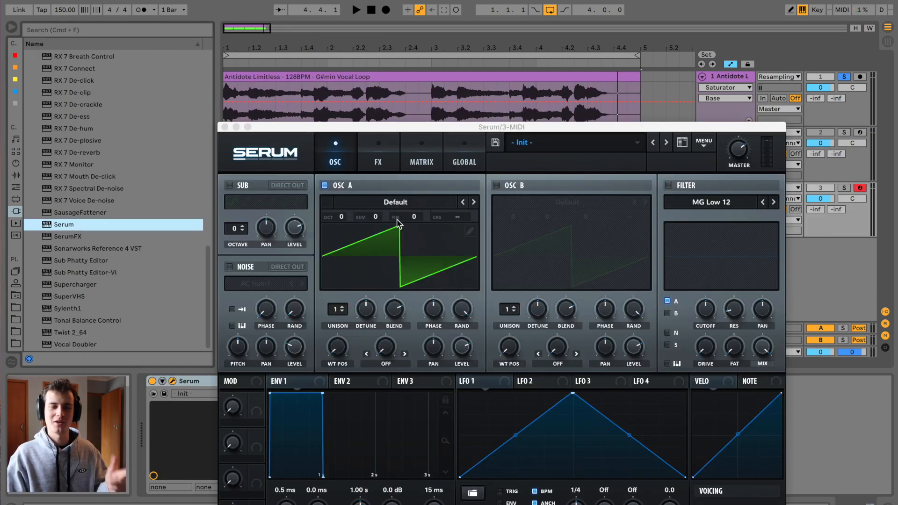
{"action": "left_click_drag", "start_coordinate": [368, 128], "coordinate": [344, 34]}
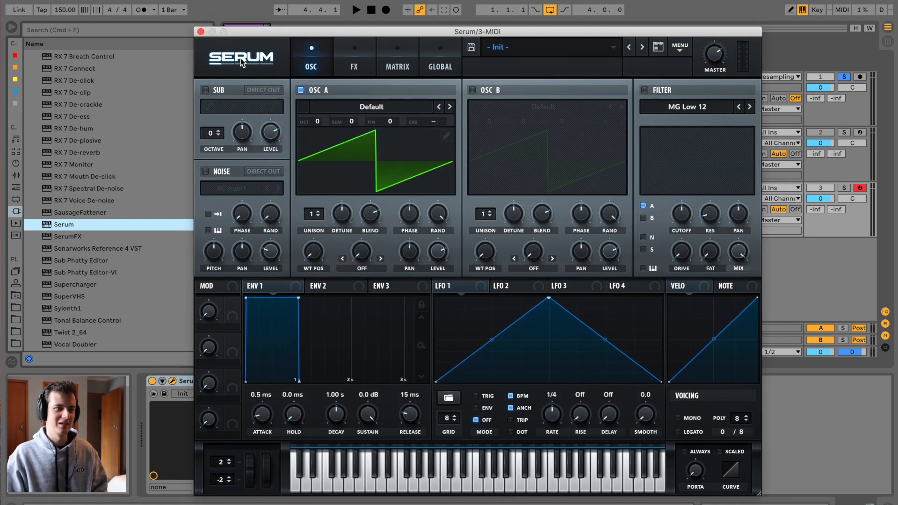
{"action": "left_click", "coordinate": [205, 90]}
{"action": "left_click", "coordinate": [301, 90]}
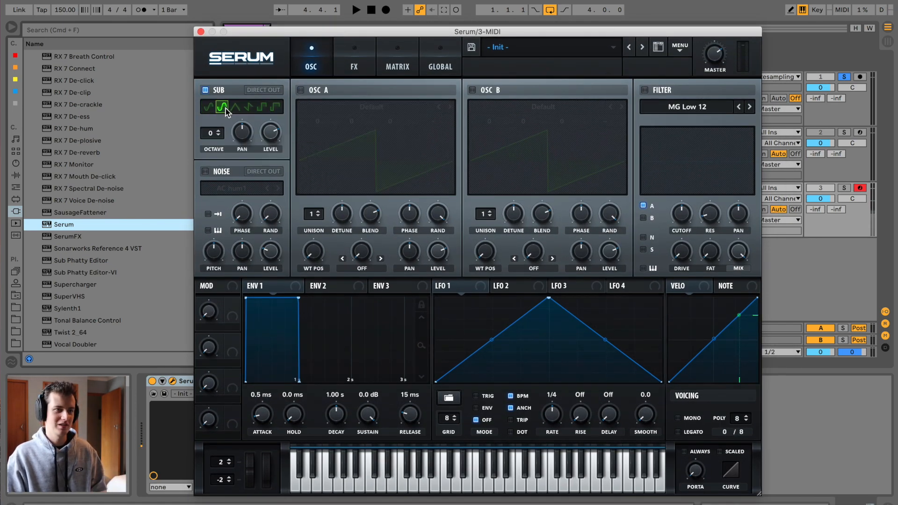
{"action": "left_click", "coordinate": [844, 189]}
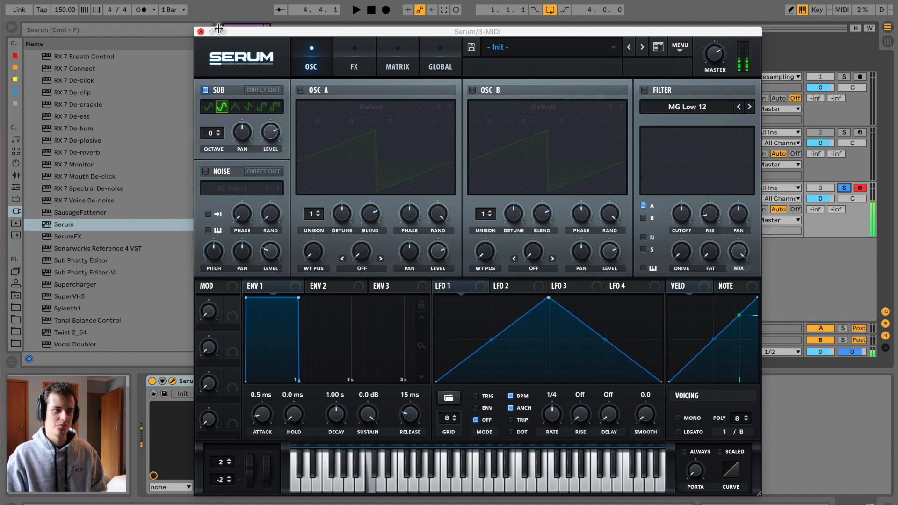
{"action": "left_click", "coordinate": [200, 32]}
Step: Copy all four FM8 MIDI clips onto the Serum track at the same positions
{"action": "left_click", "coordinate": [379, 133]}
{"action": "left_click", "coordinate": [308, 132]}
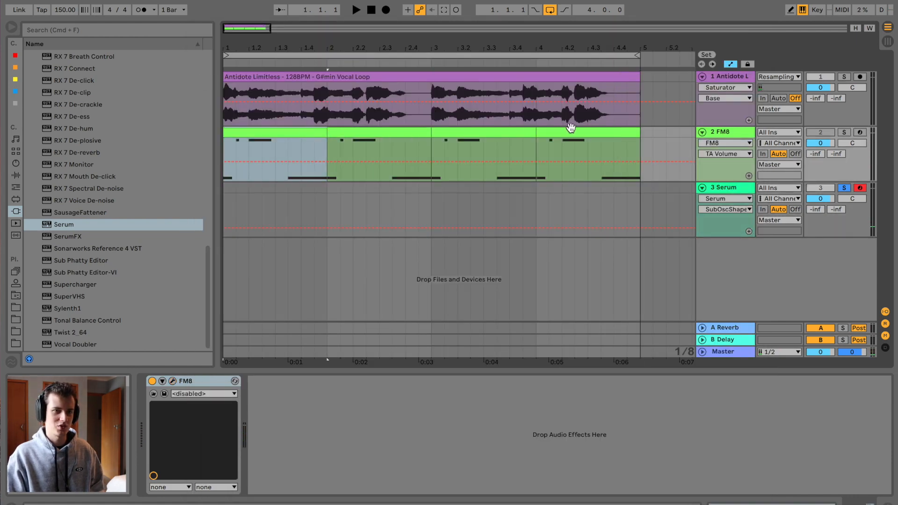
{"action": "left_click_drag", "start_coordinate": [571, 129], "coordinate": [575, 194]}
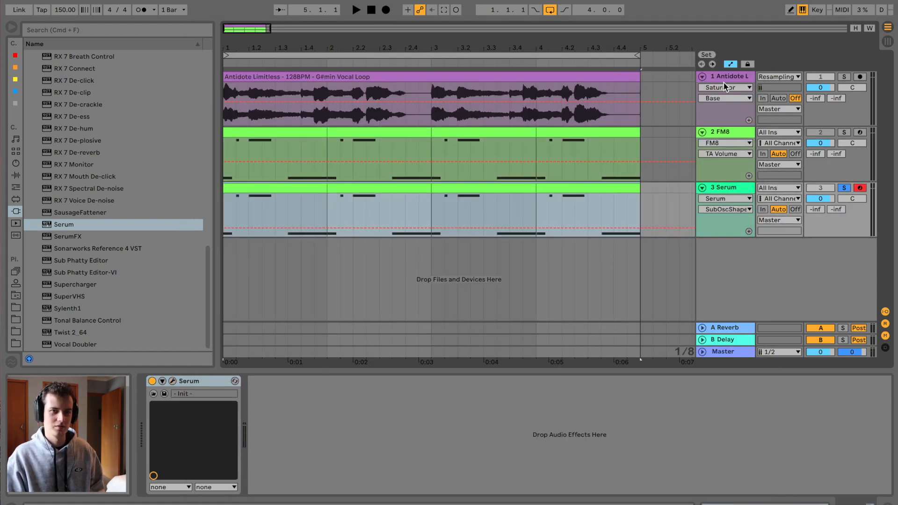
Step: Solo the vocal track instead of Serum and add an audio track below that takes its input from Resampling
{"action": "left_click", "coordinate": [724, 84]}
{"action": "left_click", "coordinate": [843, 78]}
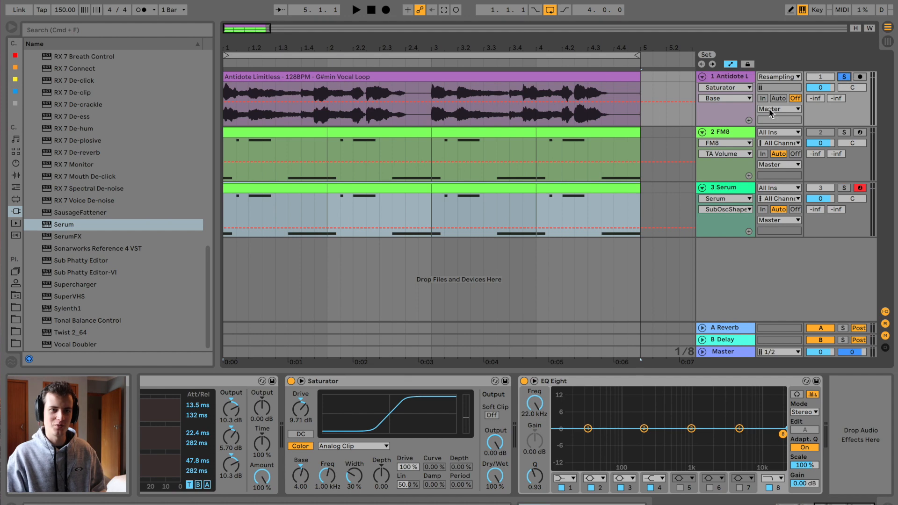
{"action": "left_click", "coordinate": [719, 189]}
{"action": "key", "text": "super+t"}
{"action": "left_click", "coordinate": [774, 243]}
{"action": "left_click", "coordinate": [777, 284]}
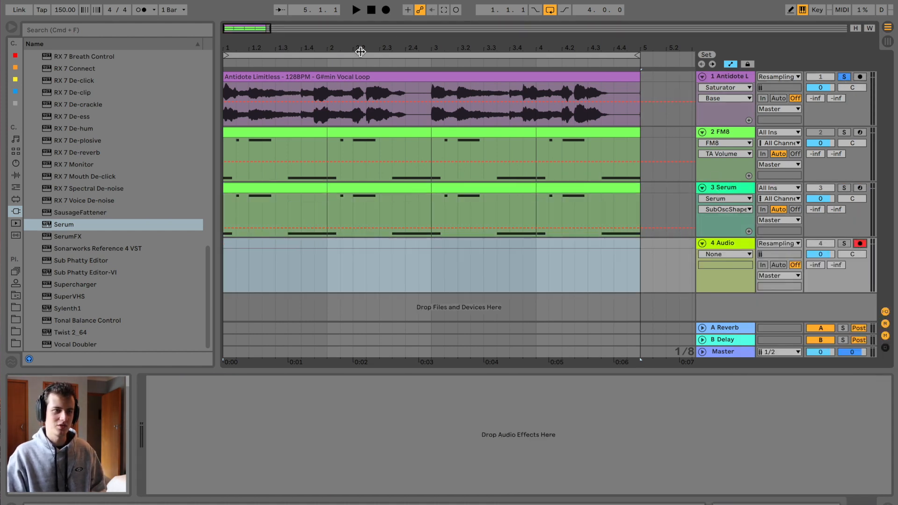
Step: Record the vocoded vocal loop across the four bars onto the new resampling audio track
{"action": "left_click", "coordinate": [265, 77]}
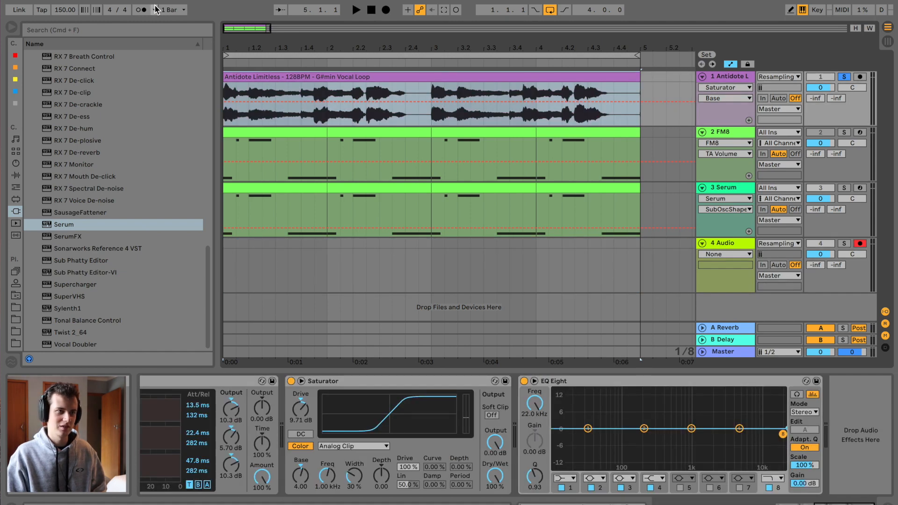
{"action": "left_click", "coordinate": [154, 9]}
{"action": "left_click", "coordinate": [170, 36]}
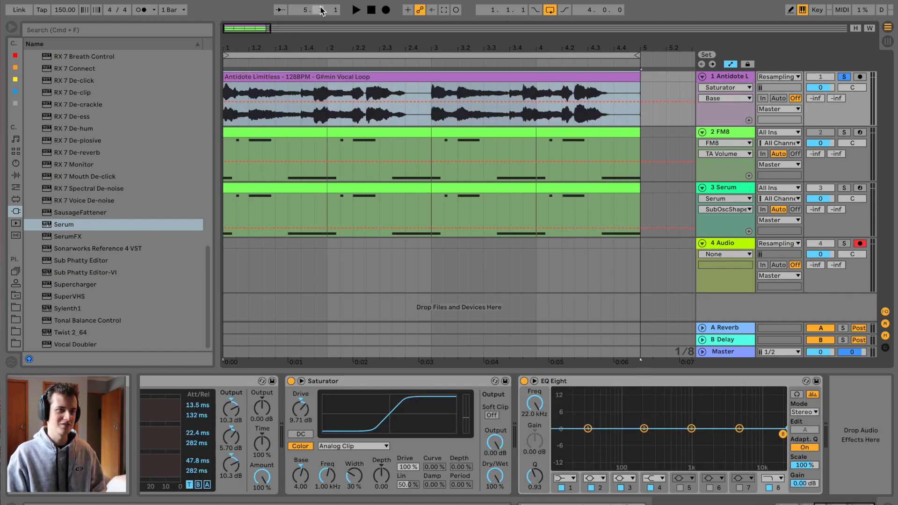
{"action": "left_click", "coordinate": [384, 10]}
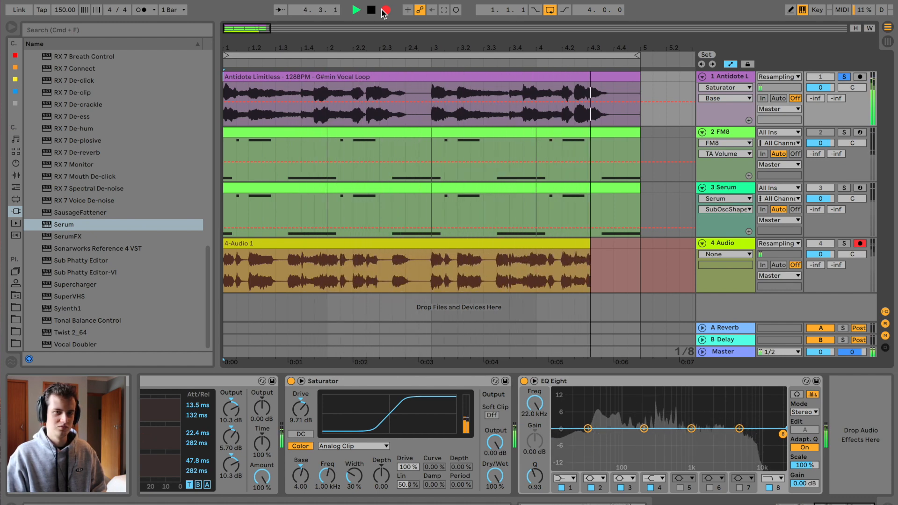
{"action": "left_click", "coordinate": [383, 12]}
{"action": "key", "text": "space"}
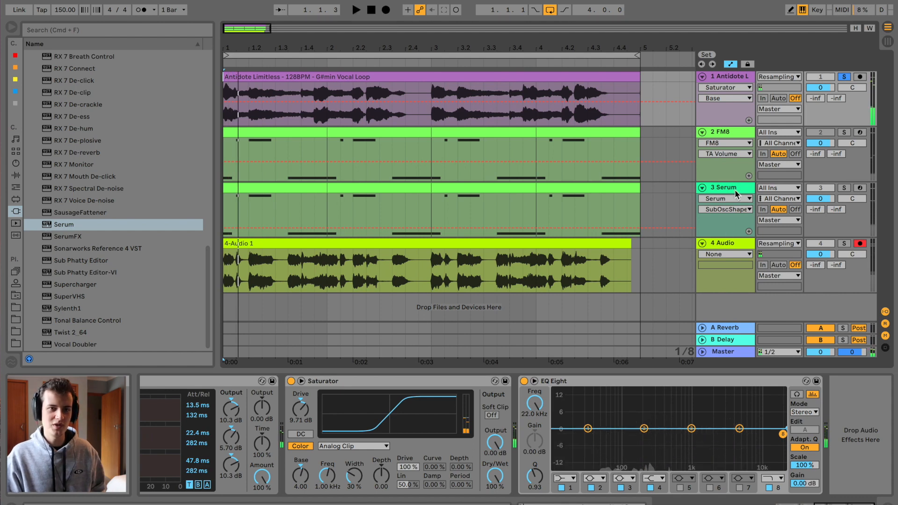
Step: Deactivate the vocal track, play the recorded audio together with the Serum sub, and solo the Serum track
{"action": "left_click", "coordinate": [734, 191]}
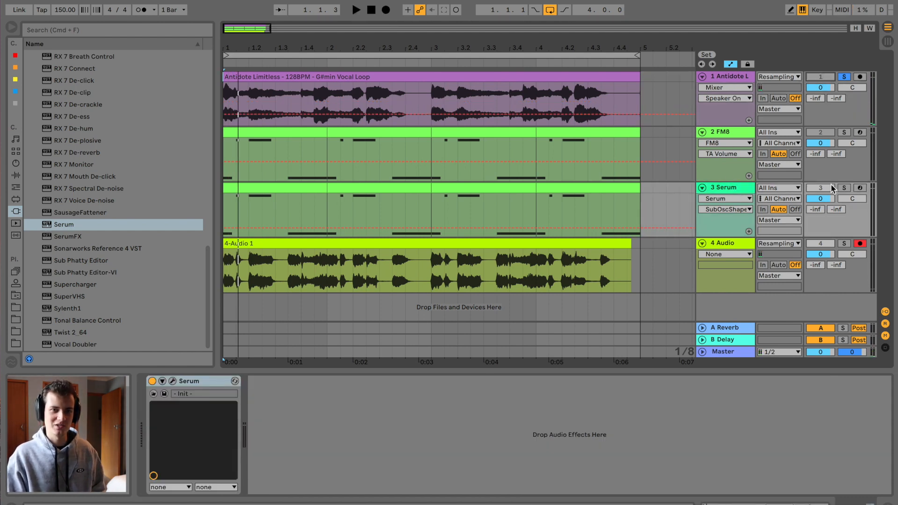
{"action": "key", "text": "space"}
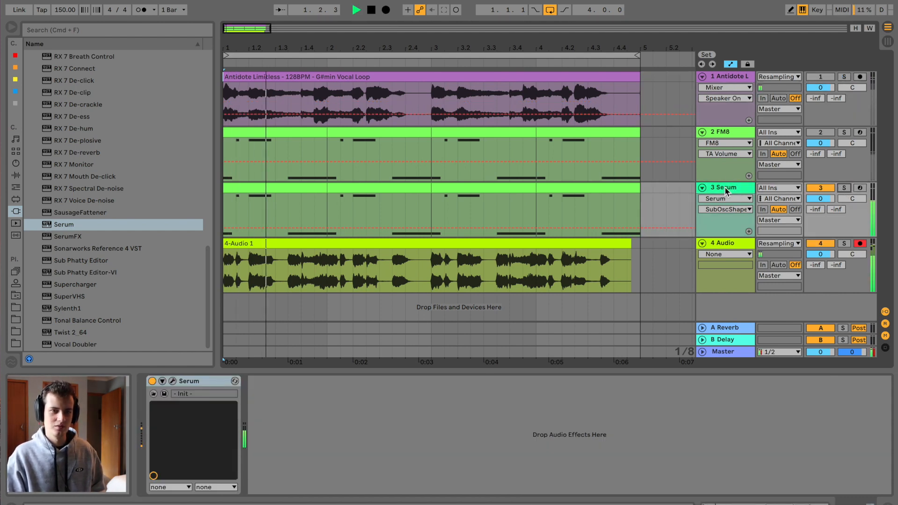
{"action": "left_click", "coordinate": [739, 188]}
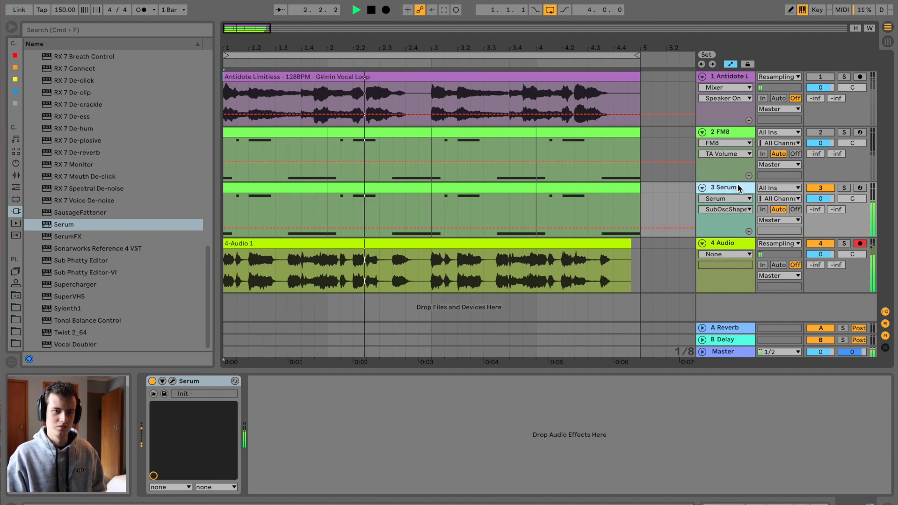
{"action": "left_click", "coordinate": [843, 188]}
{"action": "key", "text": "space"}
{"action": "key", "text": "space"}
{"action": "key", "text": "space"}
Step: Delete the Serum clip's section from 1.4 to 2 and rename the track SUB
{"action": "left_click_drag", "start_coordinate": [252, 58], "coordinate": [333, 242]}
{"action": "scroll", "coordinate": [294, 207], "scroll_direction": "down", "scroll_amount": 1}
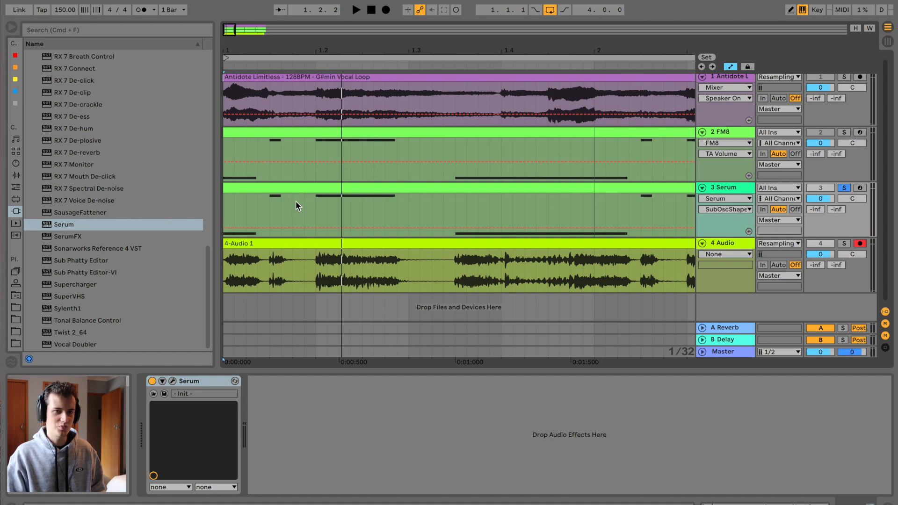
{"action": "left_click_drag", "start_coordinate": [593, 199], "coordinate": [505, 198]}
{"action": "left_click", "coordinate": [726, 188]}
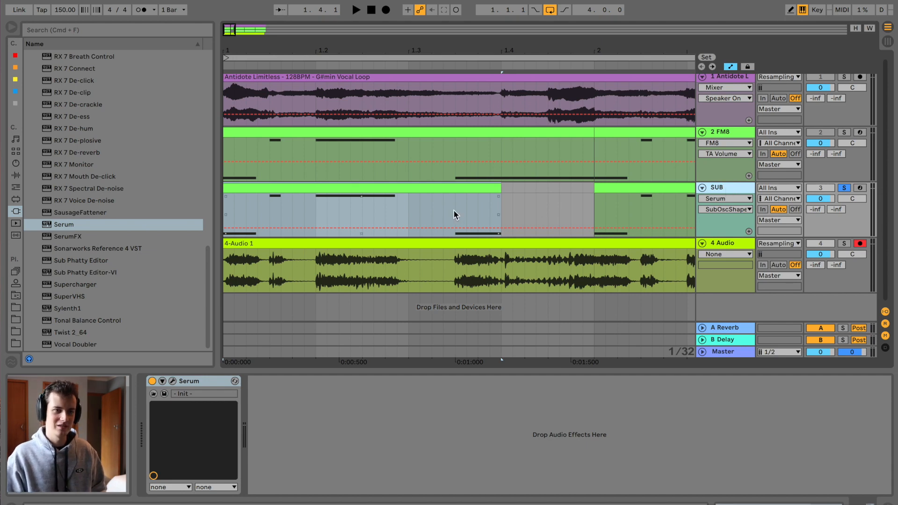
Step: Paste a short sub-note clip into the gap at 1.4, leaving small gaps around it to match the recorded growl, and audition it
{"action": "left_click_drag", "start_coordinate": [456, 215], "coordinate": [495, 191]}
{"action": "left_click", "coordinate": [509, 199]}
{"action": "key", "text": "super+v"}
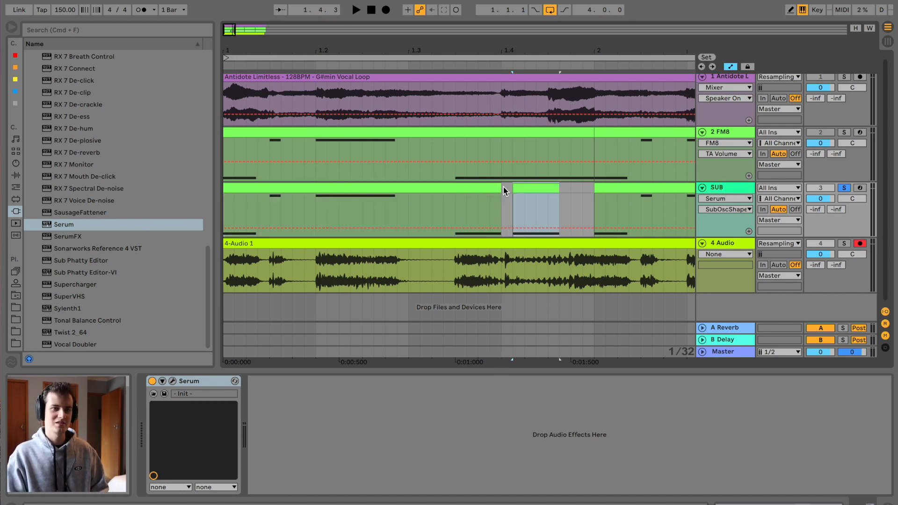
{"action": "left_click_drag", "start_coordinate": [519, 187], "coordinate": [572, 190]}
{"action": "left_click", "coordinate": [527, 188]}
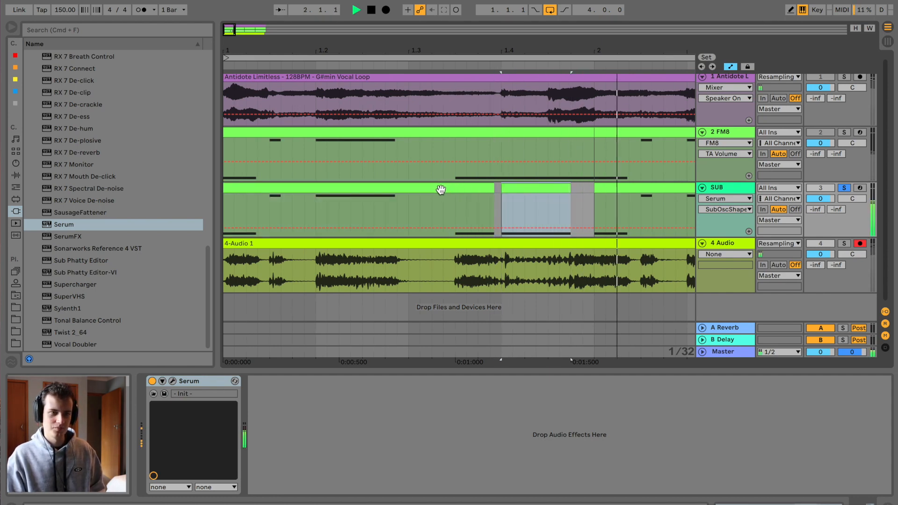
{"action": "left_click", "coordinate": [439, 189]}
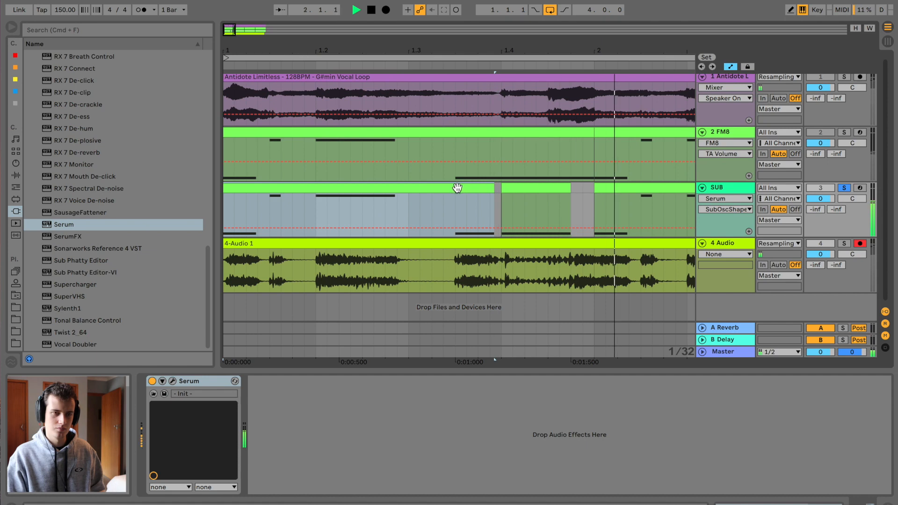
Step: Cut gaps into the SUB clip between 2.2 and 2.4, leaving a short sub note that matches the recorded growl's rhythm
{"action": "scroll", "coordinate": [457, 188], "scroll_direction": "right", "scroll_amount": 4}
{"action": "key", "text": "space"}
{"action": "scroll", "coordinate": [474, 199], "scroll_direction": "right", "scroll_amount": 2}
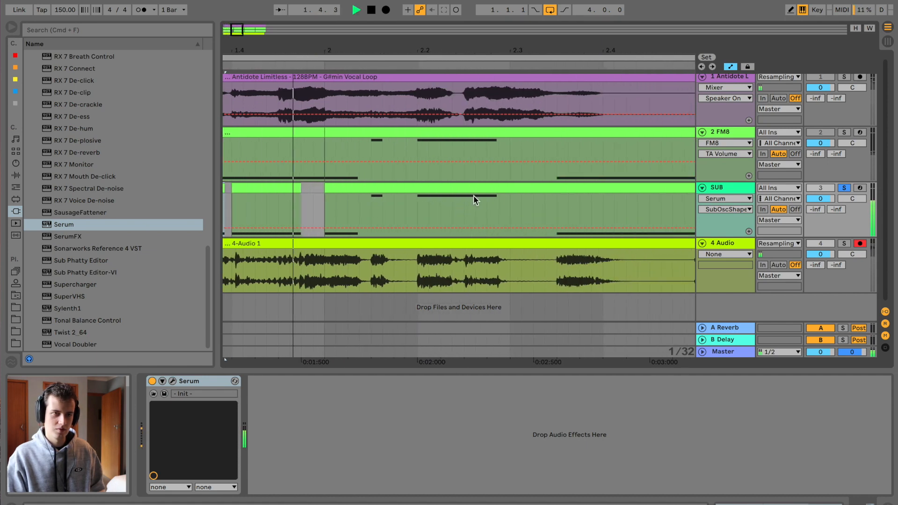
{"action": "key", "text": "space"}
{"action": "left_click_drag", "start_coordinate": [498, 192], "coordinate": [449, 188]}
{"action": "left_click", "coordinate": [464, 187]}
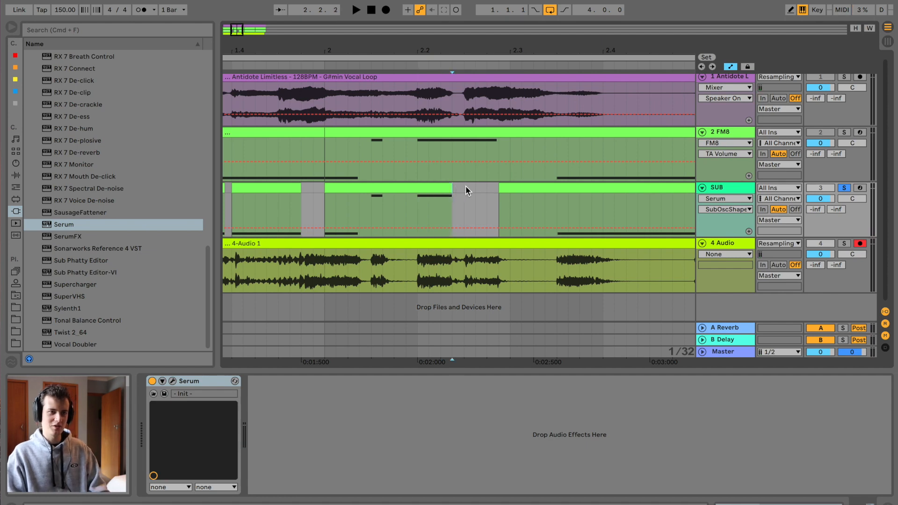
{"action": "key", "text": "super+shift+m"}
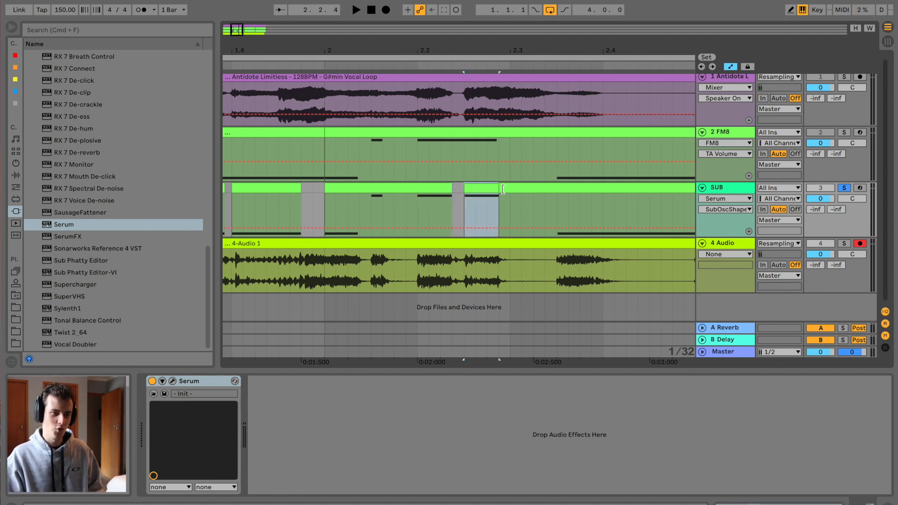
{"action": "left_click_drag", "start_coordinate": [501, 189], "coordinate": [553, 188]}
{"action": "scroll", "coordinate": [552, 187], "scroll_direction": "right", "scroll_amount": 8}
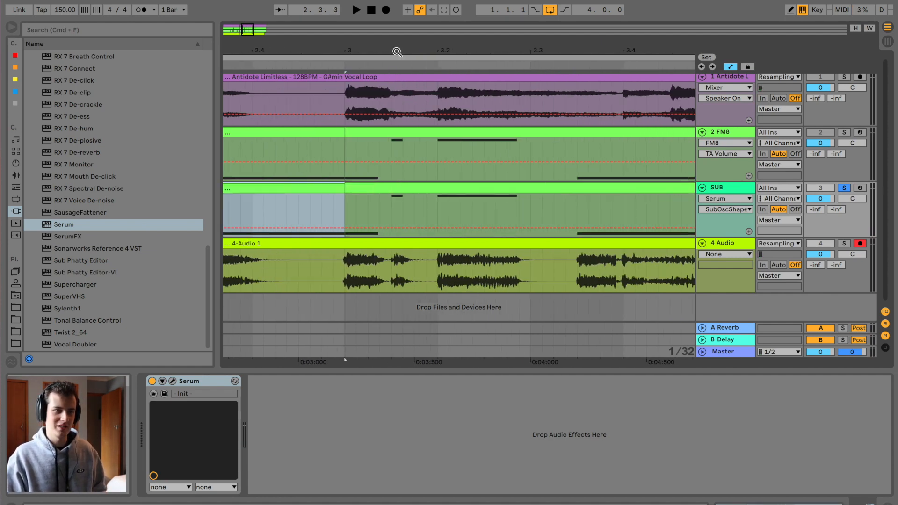
Step: Delete the SUB clips in bars 3 and 4 and consolidate the first two bars' pieces into one clip
{"action": "left_click_drag", "start_coordinate": [397, 52], "coordinate": [362, 58]}
{"action": "left_click", "coordinate": [370, 189]}
{"action": "key", "text": "Delete"}
{"action": "left_click", "coordinate": [443, 188]}
{"action": "key", "text": "Delete"}
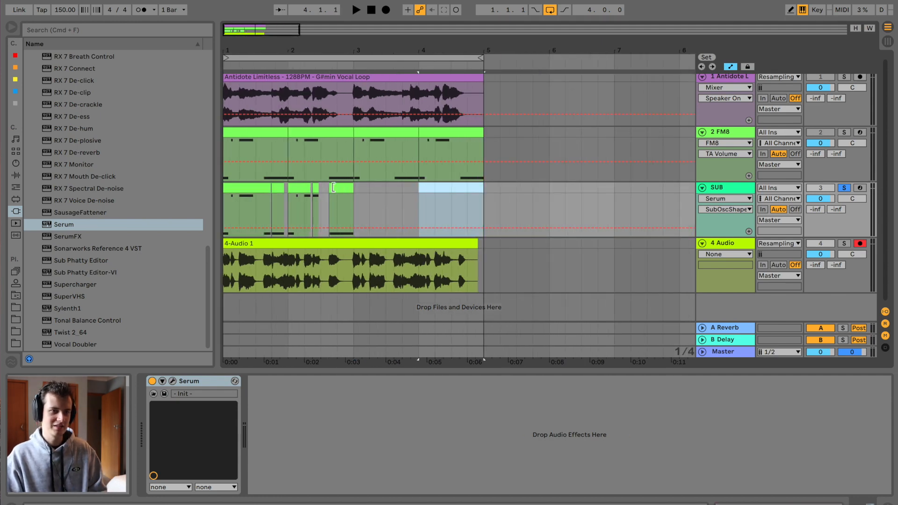
{"action": "left_click", "coordinate": [341, 188]}
{"action": "left_click", "coordinate": [249, 187], "text": "shift"}
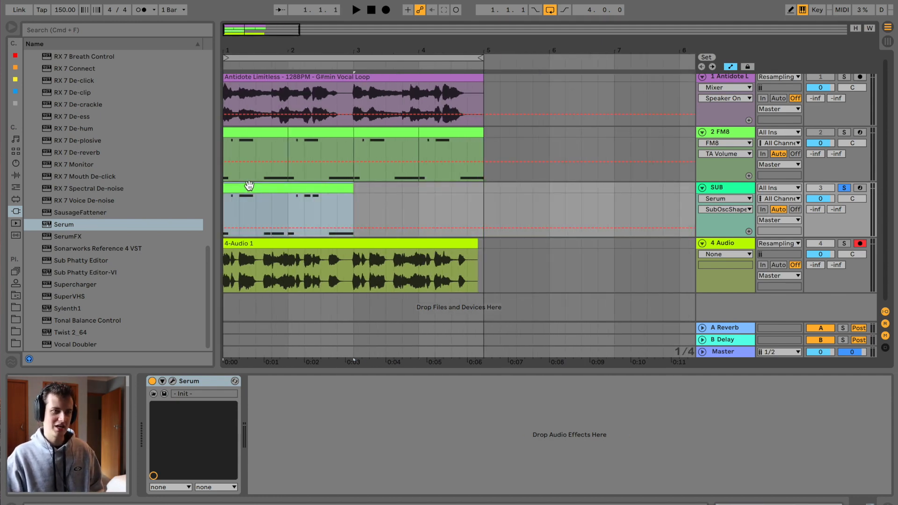
Step: Transpose the consolidated SUB clip's low F-1 notes up one octave to F0 during playback
{"action": "double_click", "coordinate": [249, 186]}
{"action": "left_click_drag", "start_coordinate": [587, 371], "coordinate": [586, 244]}
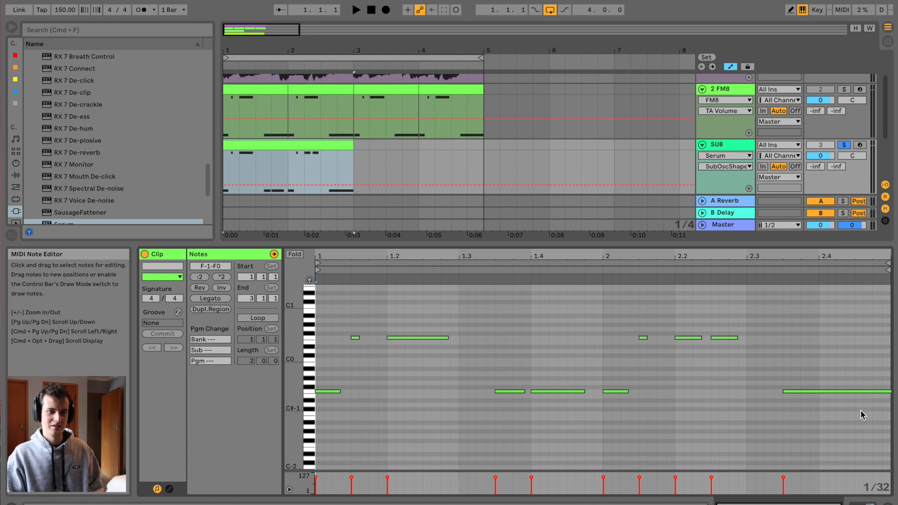
{"action": "left_click_drag", "start_coordinate": [866, 413], "coordinate": [310, 374]}
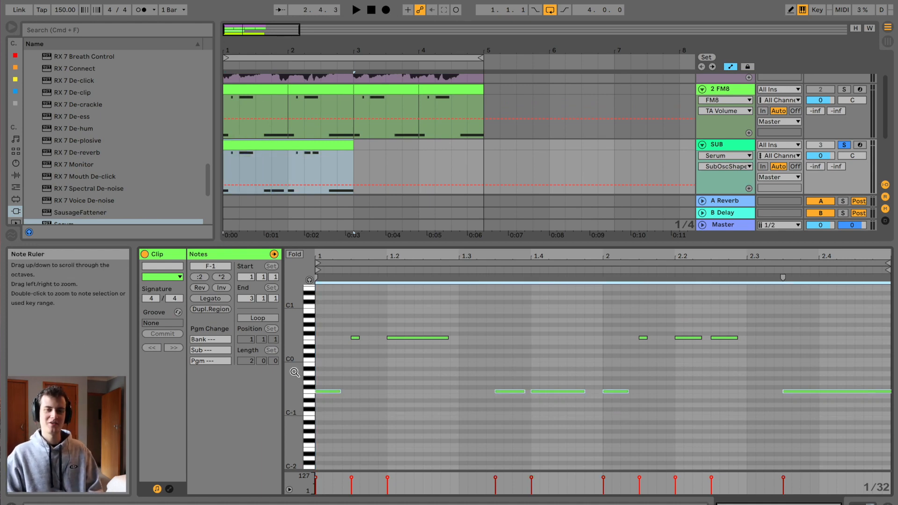
{"action": "key", "text": "space"}
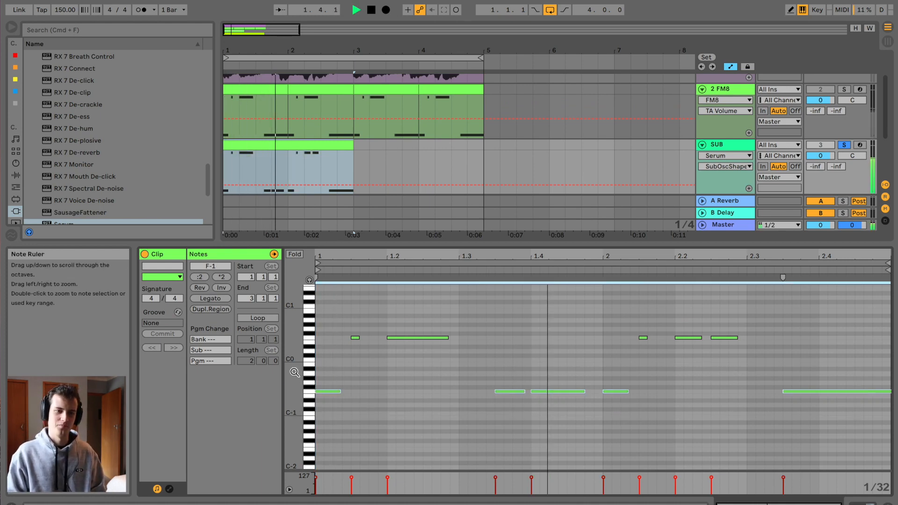
{"action": "key", "text": "shift+Up"}
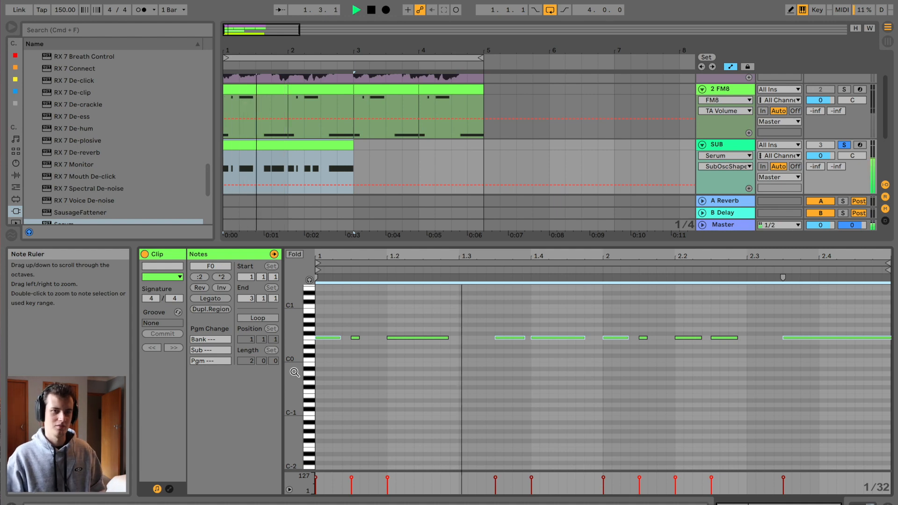
{"action": "left_click_drag", "start_coordinate": [645, 249], "coordinate": [647, 370]}
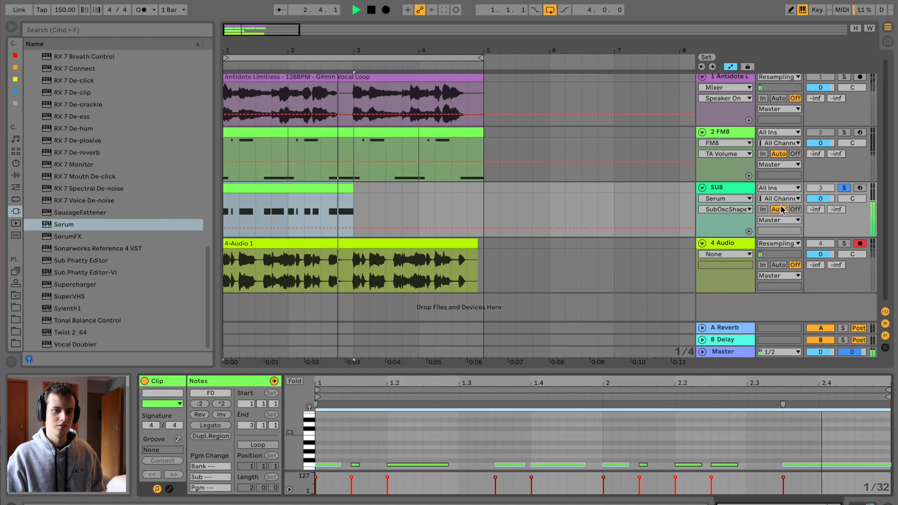
Step: Group the SUB track with the recorded growl audio track
{"action": "left_click", "coordinate": [727, 244]}
{"action": "left_click", "coordinate": [733, 187]}
{"action": "key", "text": "space"}
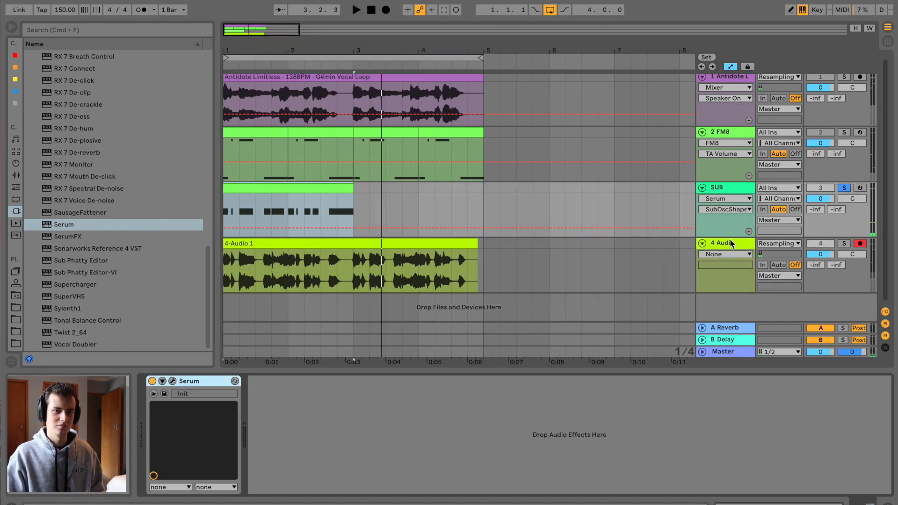
{"action": "left_click", "coordinate": [731, 245]}
{"action": "key", "text": "super+g"}
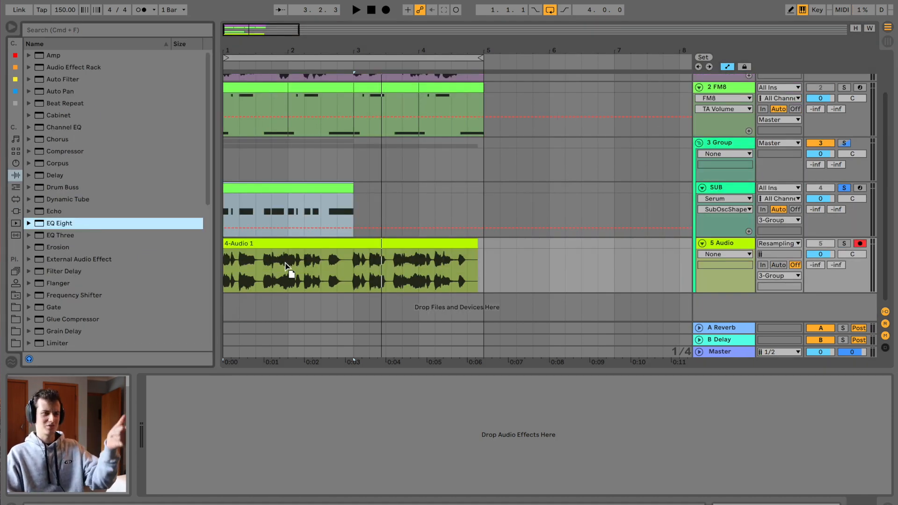
Step: Add EQ Eight to the growl audio track with band 1 as a low cut at 68.1 Hz, and audition it soloed with SUB
{"action": "left_click_drag", "start_coordinate": [285, 263], "coordinate": [286, 262]}
{"action": "left_click", "coordinate": [197, 477]}
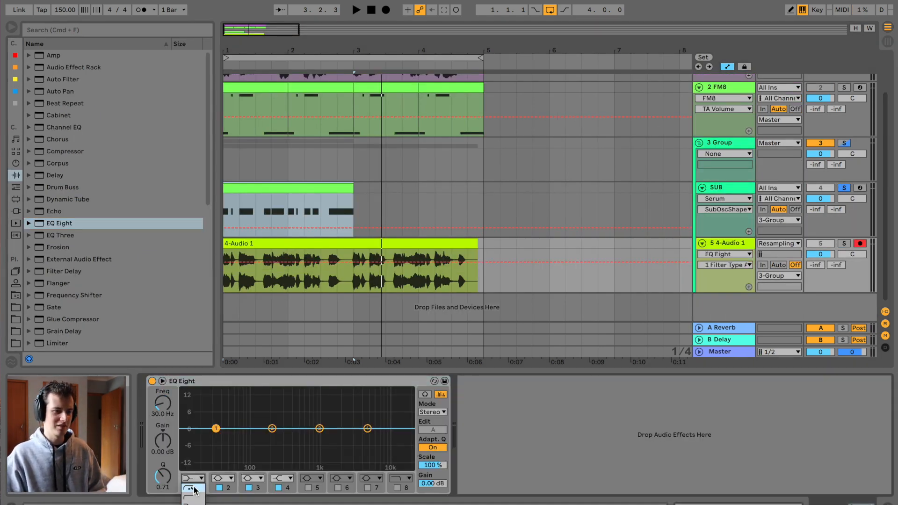
{"action": "left_click", "coordinate": [192, 498]}
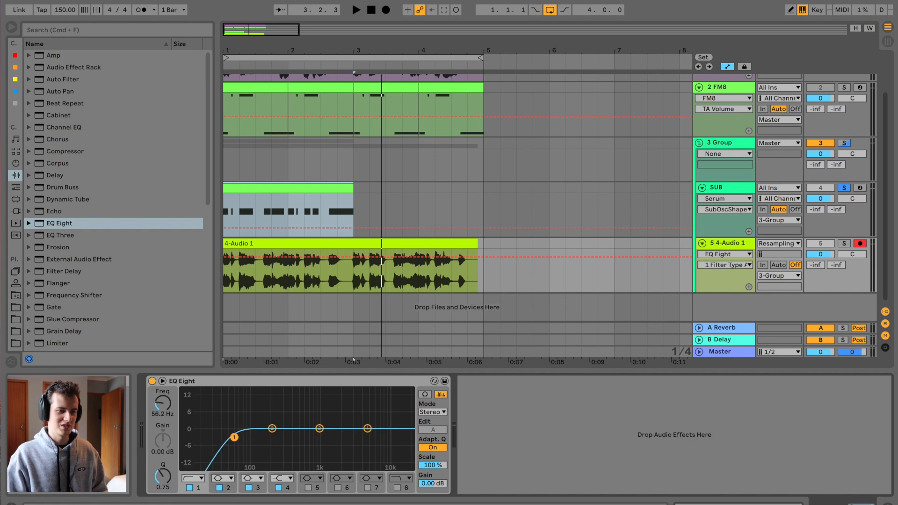
{"action": "left_click", "coordinate": [844, 244]}
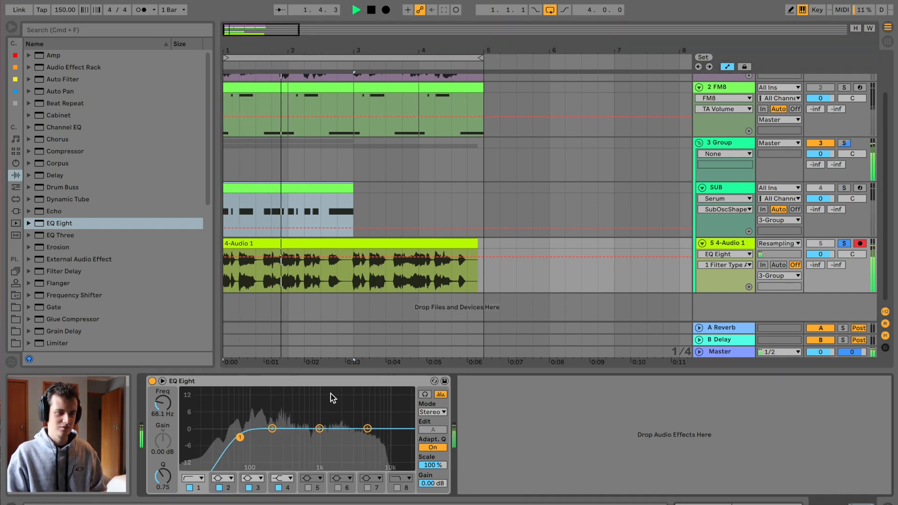
{"action": "left_click", "coordinate": [844, 188], "text": "super"}
{"action": "key", "text": "space"}
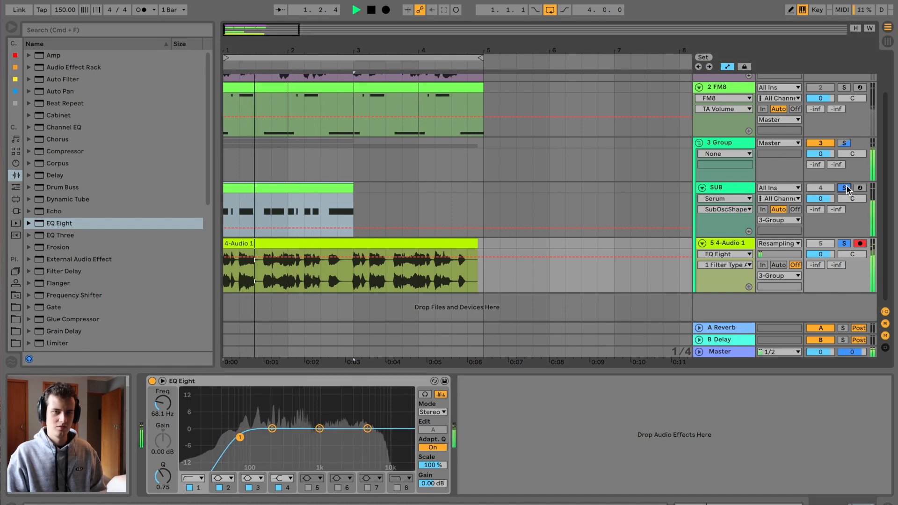
Step: Shorten the SUB clip to end at 2.4 and duplicate the two-bar section into bars 3 and 4
{"action": "left_click", "coordinate": [739, 143]}
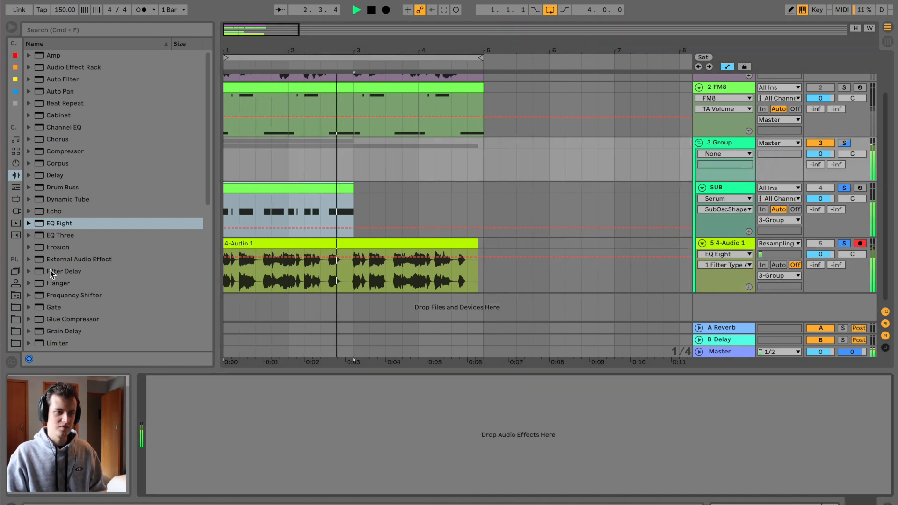
{"action": "key", "text": "space"}
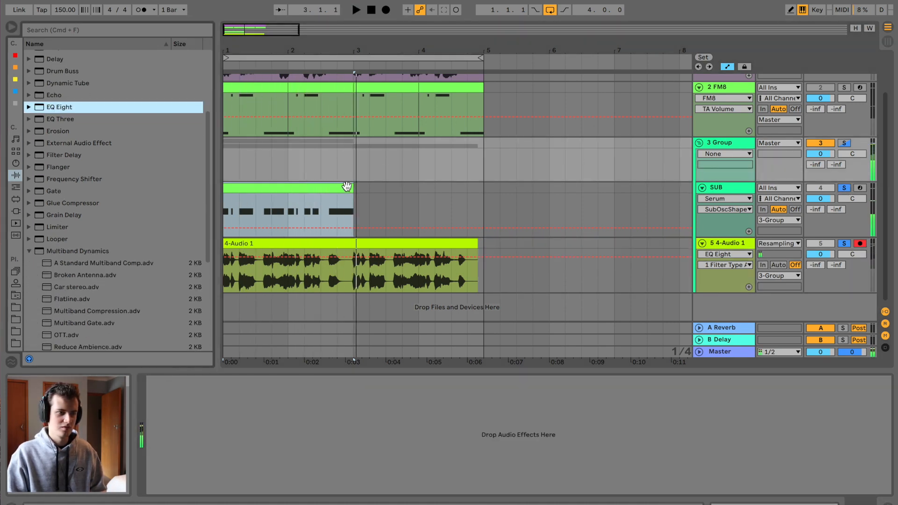
{"action": "key", "text": "space"}
{"action": "left_click_drag", "start_coordinate": [352, 189], "coordinate": [335, 197]}
{"action": "left_click", "coordinate": [352, 189], "text": "shift"}
{"action": "key", "text": "super+d"}
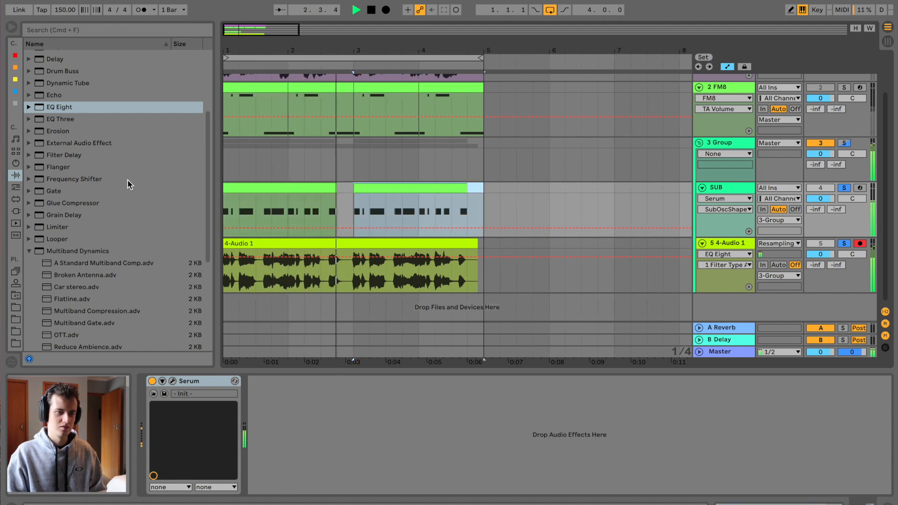
{"action": "key", "text": "space"}
Step: Add a Saturator to the bass group with Drive at 1.71 dB, Color enabled and Base at 4.57
{"action": "scroll", "coordinate": [70, 290], "scroll_direction": "down", "scroll_amount": 4}
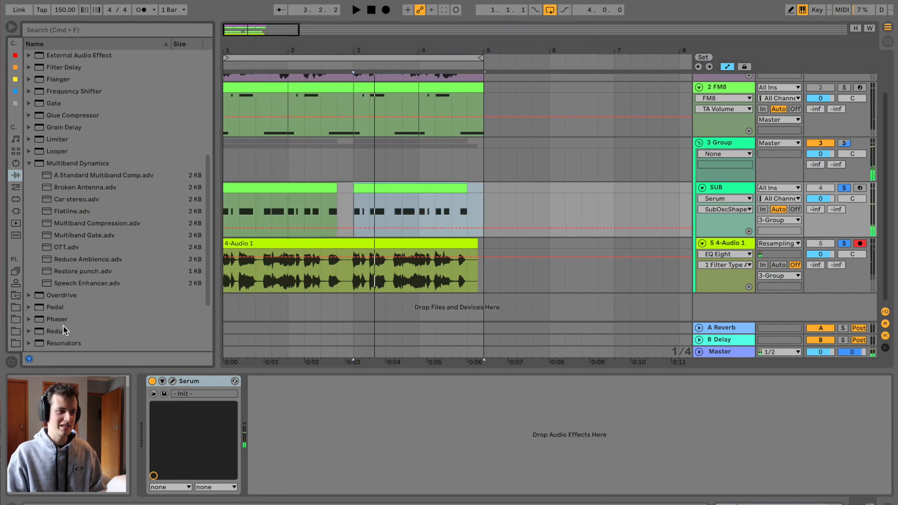
{"action": "scroll", "coordinate": [70, 330], "scroll_direction": "down", "scroll_amount": 4}
{"action": "left_click_drag", "start_coordinate": [57, 285], "coordinate": [255, 260]}
{"action": "left_click_drag", "start_coordinate": [162, 409], "coordinate": [161, 410]}
{"action": "key", "text": "space"}
{"action": "left_click_drag", "start_coordinate": [161, 476], "coordinate": [161, 477]}
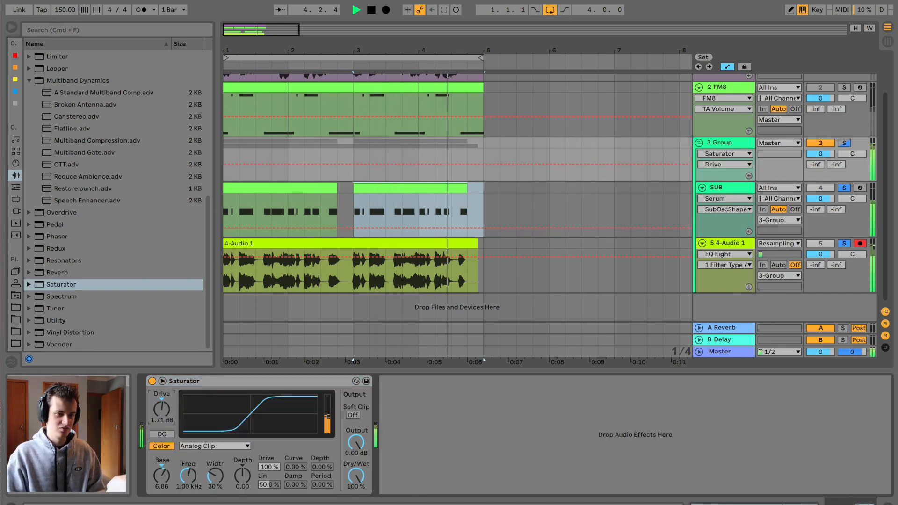
{"action": "key", "text": "space"}
{"action": "key", "text": "space"}
Step: Lower the growl audio track's volume to -4.8 dB and audition it together with the sub
{"action": "left_click_drag", "start_coordinate": [820, 254], "coordinate": [819, 246]}
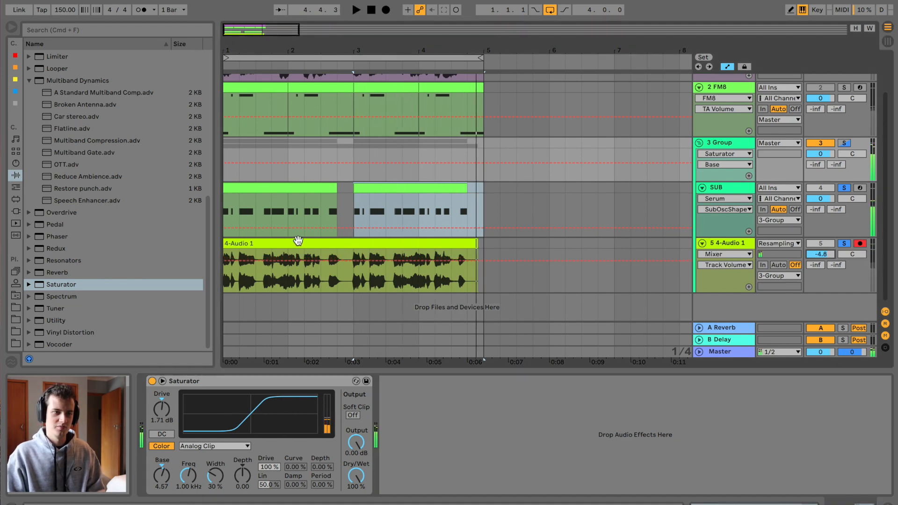
{"action": "left_click", "coordinate": [275, 244]}
{"action": "key", "text": "space"}
{"action": "key", "text": "space"}
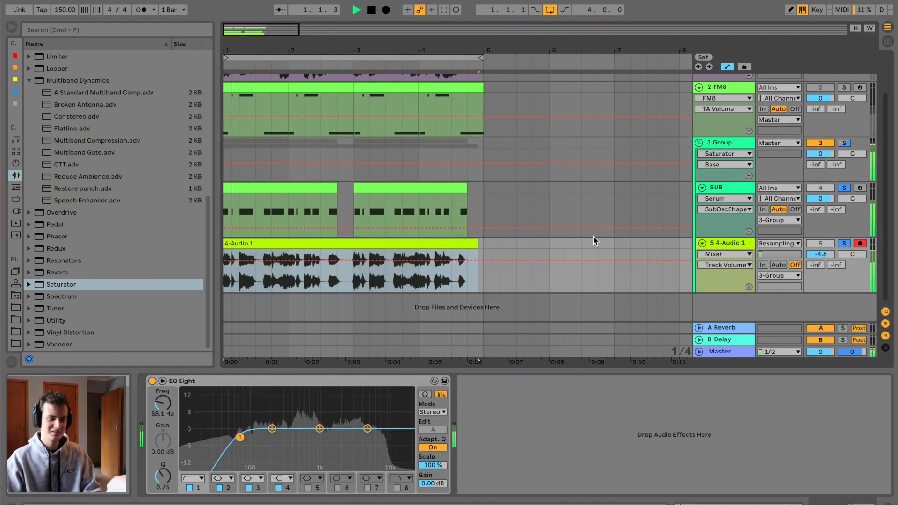
{"action": "key", "text": "space"}
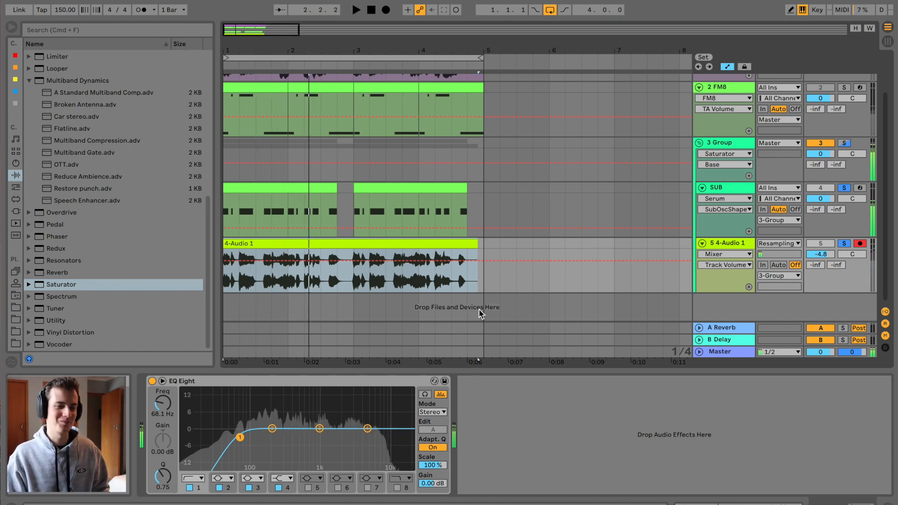
Step: Duplicate the growl audio track and add Erosion to the soloed copy, using Wide Noise at 10.7 kHz with an amount of 172
{"action": "left_click", "coordinate": [736, 243]}
{"action": "key", "text": "super+d"}
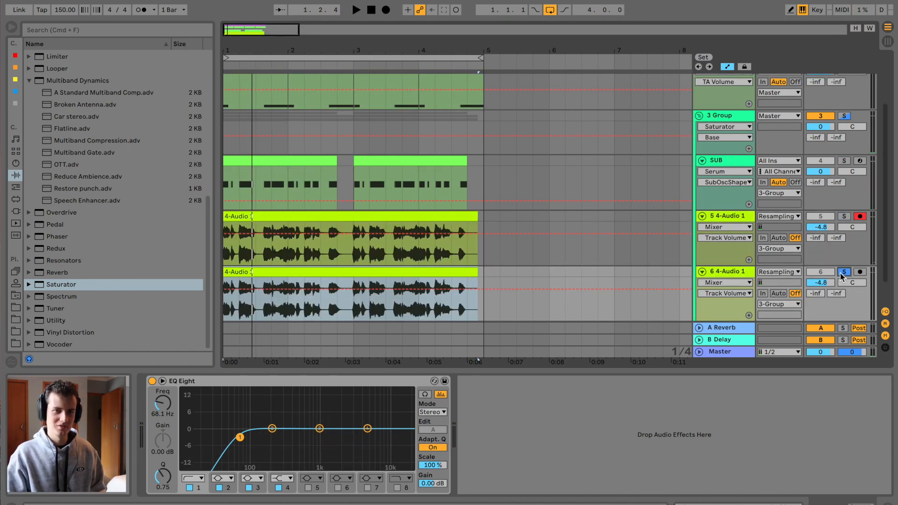
{"action": "left_click_drag", "start_coordinate": [58, 139], "coordinate": [440, 275]}
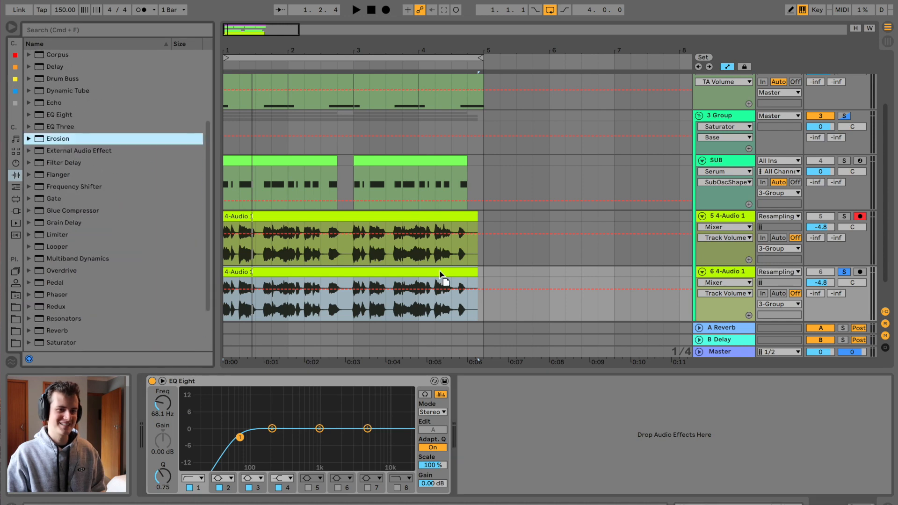
{"action": "left_click_drag", "start_coordinate": [440, 314], "coordinate": [440, 314]}
{"action": "left_click", "coordinate": [509, 455]}
{"action": "left_click_drag", "start_coordinate": [525, 445], "coordinate": [537, 416]}
{"action": "key", "text": "space"}
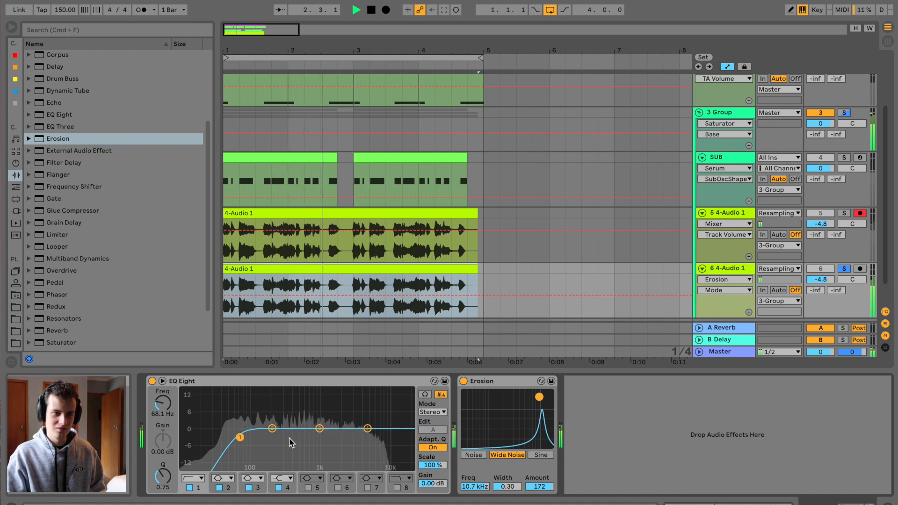
Step: Raise the duplicate's EQ Eight low cut to 2.72 kHz and add OTT with mid output at -16.6 dB and low output at -19.0 dB
{"action": "left_click_drag", "start_coordinate": [240, 437], "coordinate": [349, 439]}
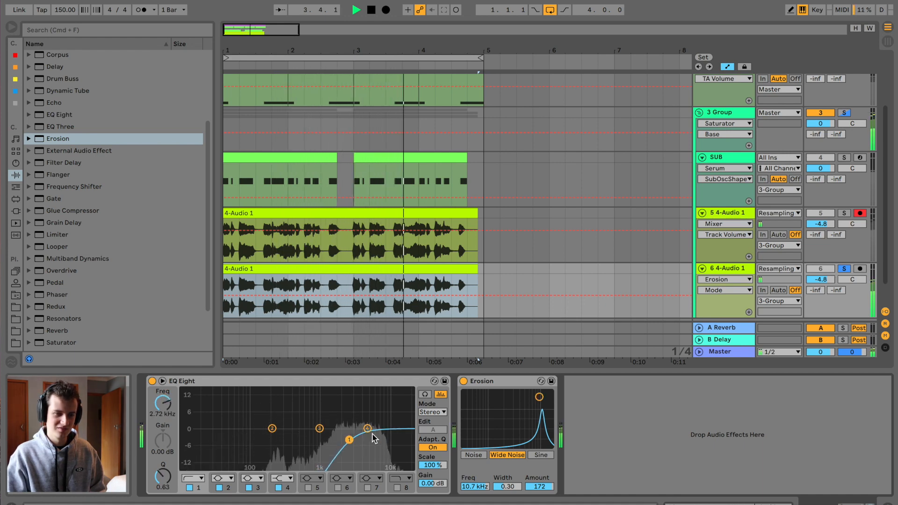
{"action": "key", "text": "space"}
{"action": "left_click", "coordinate": [29, 258]}
{"action": "double_click", "coordinate": [66, 343]}
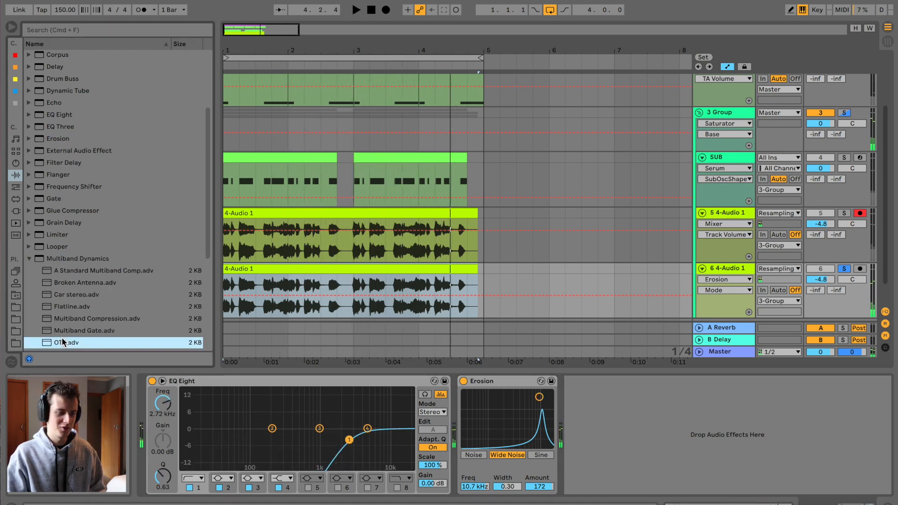
{"action": "key", "text": "space"}
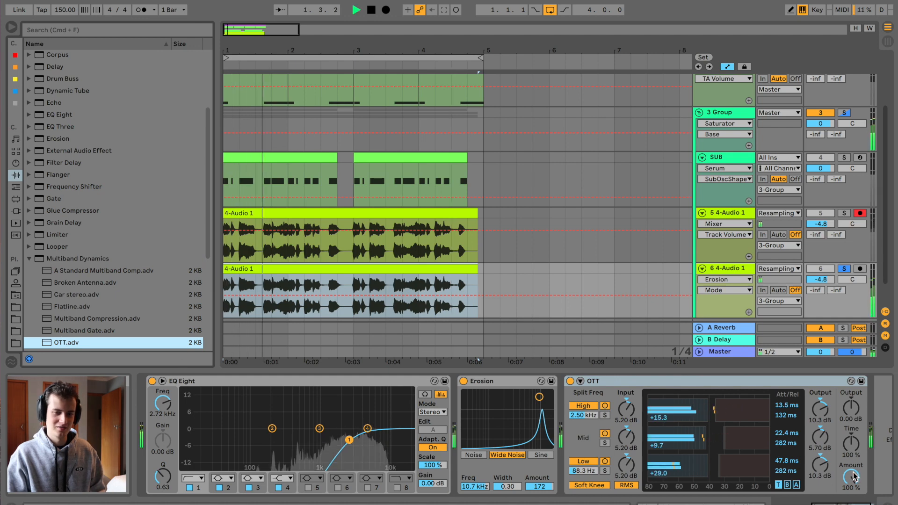
{"action": "key", "text": "space"}
{"action": "left_click_drag", "start_coordinate": [820, 465], "coordinate": [820, 495]}
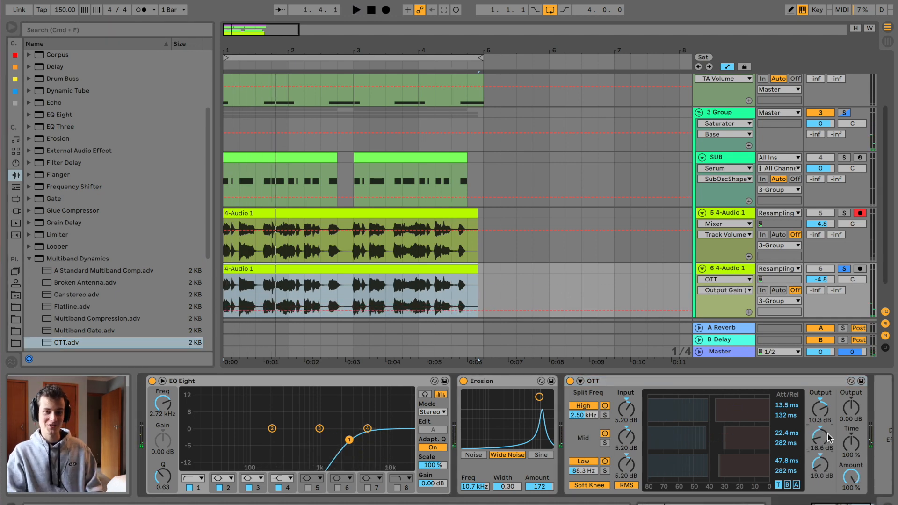
Step: Solo the original growl alongside the high layer during playback and set the high layer's volume to -2.7 dB
{"action": "key", "text": "space"}
{"action": "left_click", "coordinate": [844, 214]}
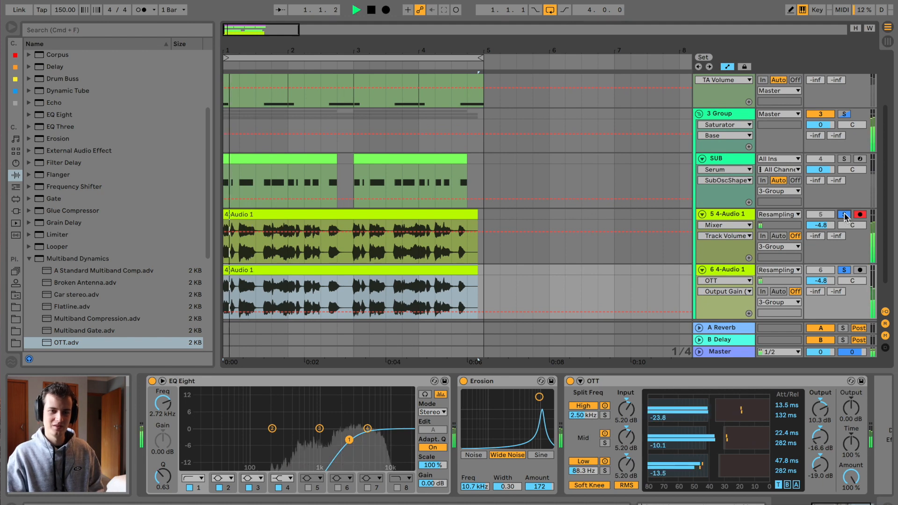
{"action": "left_click_drag", "start_coordinate": [830, 283], "coordinate": [829, 278]}
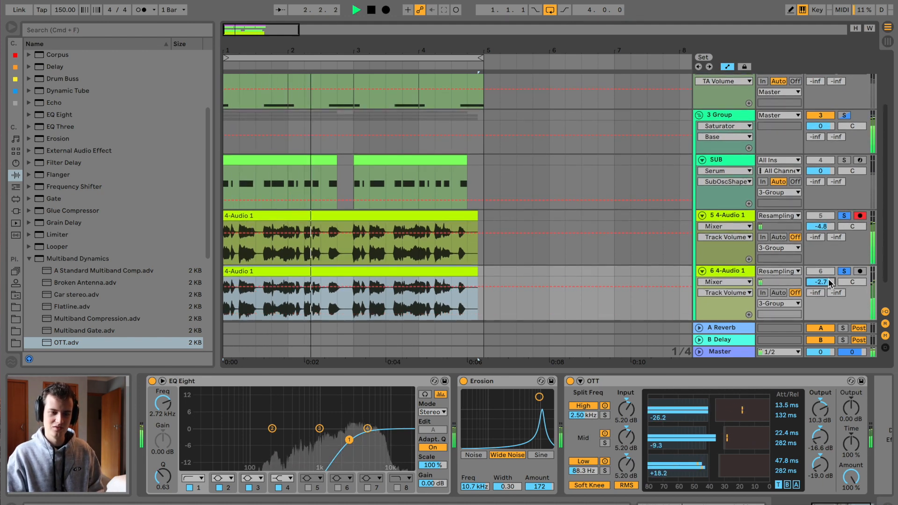
{"action": "scroll", "coordinate": [828, 255], "scroll_direction": "up", "scroll_amount": 1}
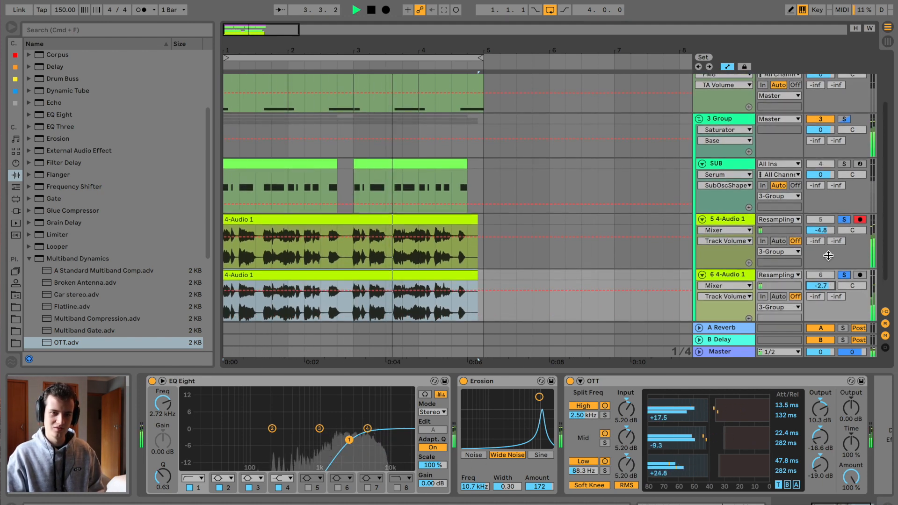
Step: Stop playback and add EQ Eight after the Saturator on the bass group
{"action": "key", "text": "space"}
{"action": "left_click", "coordinate": [733, 122]}
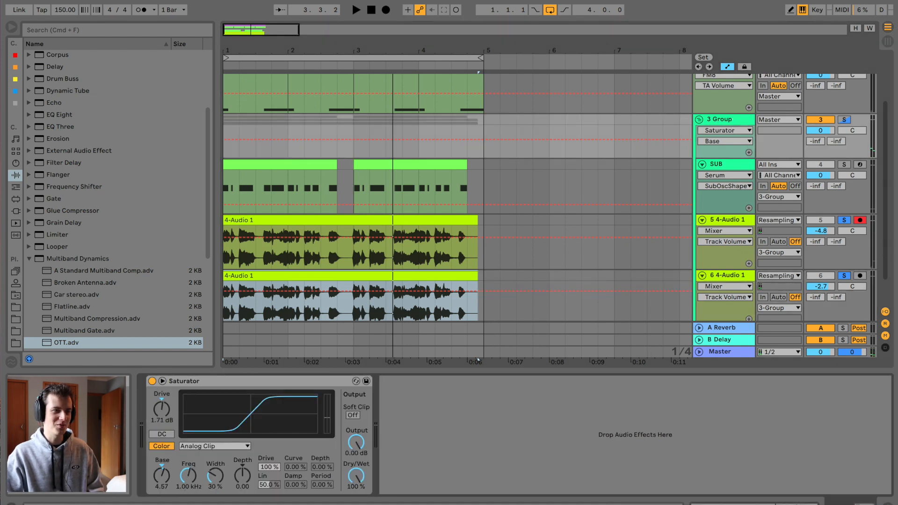
{"action": "left_click_drag", "start_coordinate": [59, 115], "coordinate": [517, 431]}
{"action": "key", "text": "space"}
{"action": "key", "text": "space"}
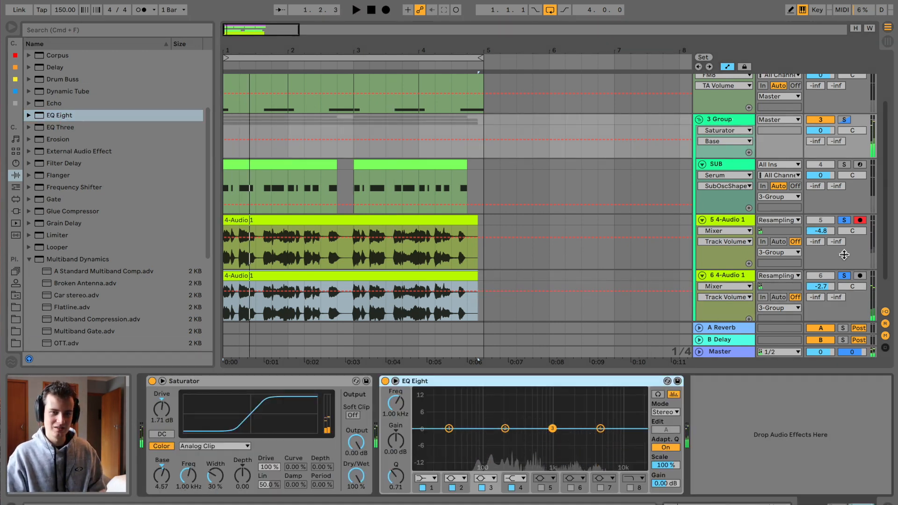
Step: Audition the growl with and without the high layer, and solo the whole bass group including the sub
{"action": "key", "text": "space"}
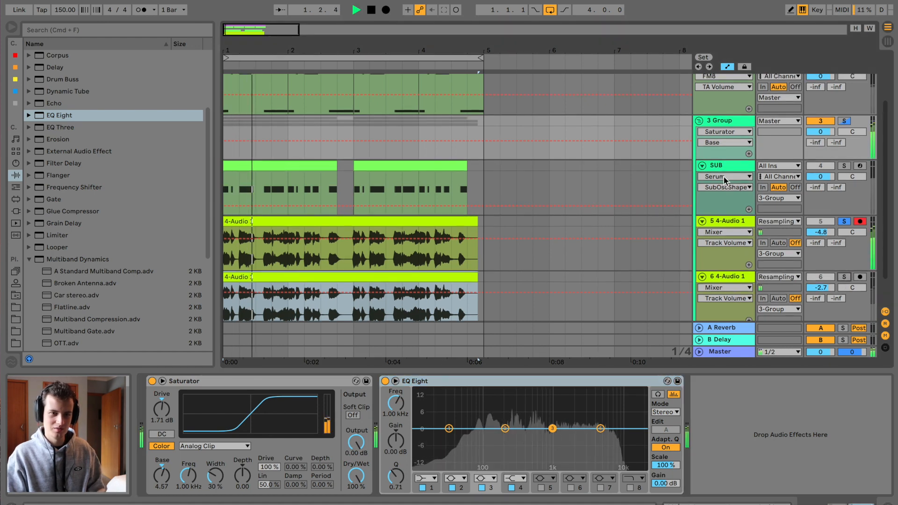
{"action": "key", "text": "space"}
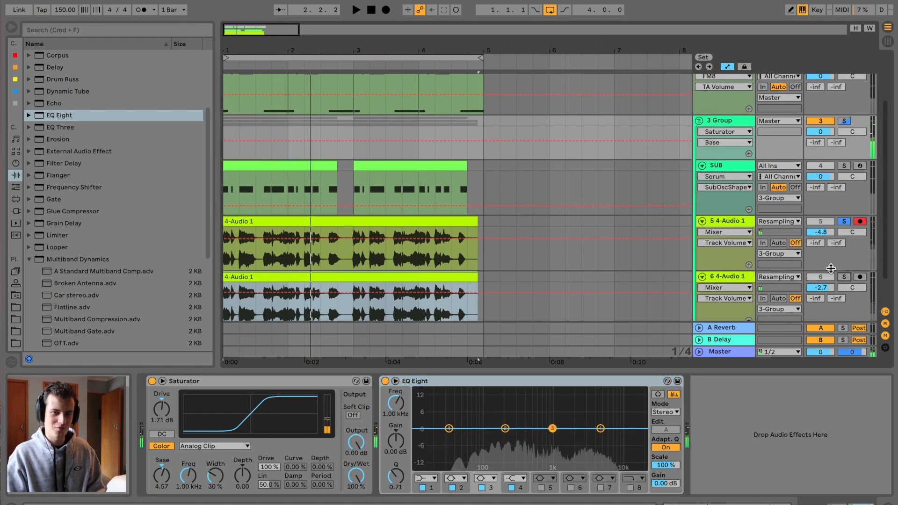
{"action": "key", "text": "space"}
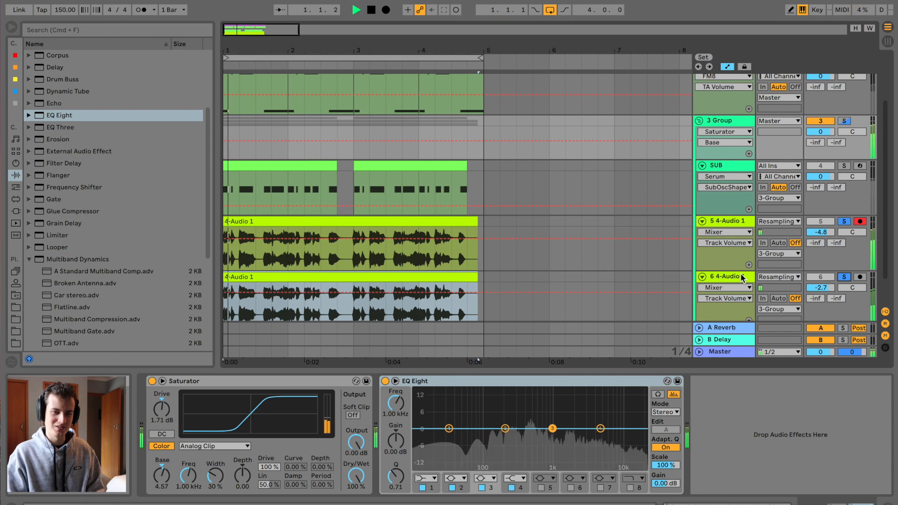
{"action": "left_click", "coordinate": [844, 121]}
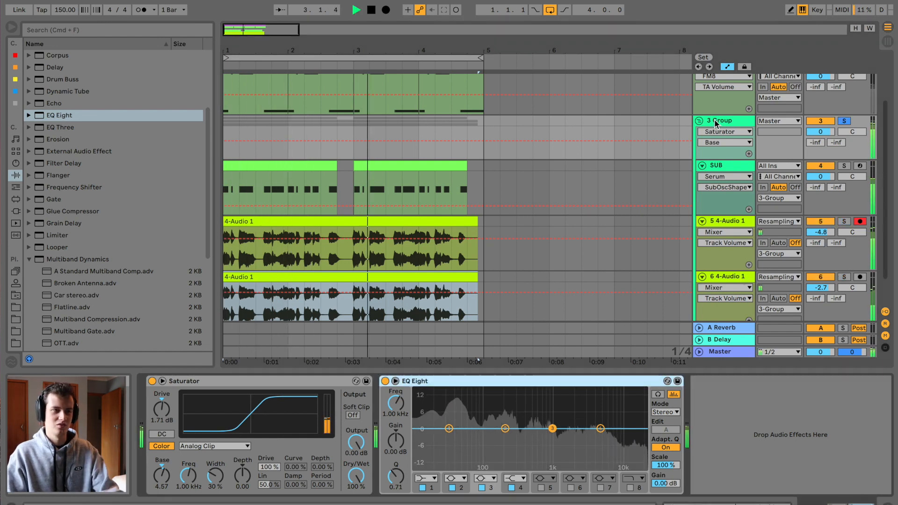
Step: Add two more audio tracks below the empty audio track under the high-frequency layer
{"action": "scroll", "coordinate": [102, 263], "scroll_direction": "down", "scroll_amount": 8}
{"action": "scroll", "coordinate": [545, 264], "scroll_direction": "down", "scroll_amount": 3}
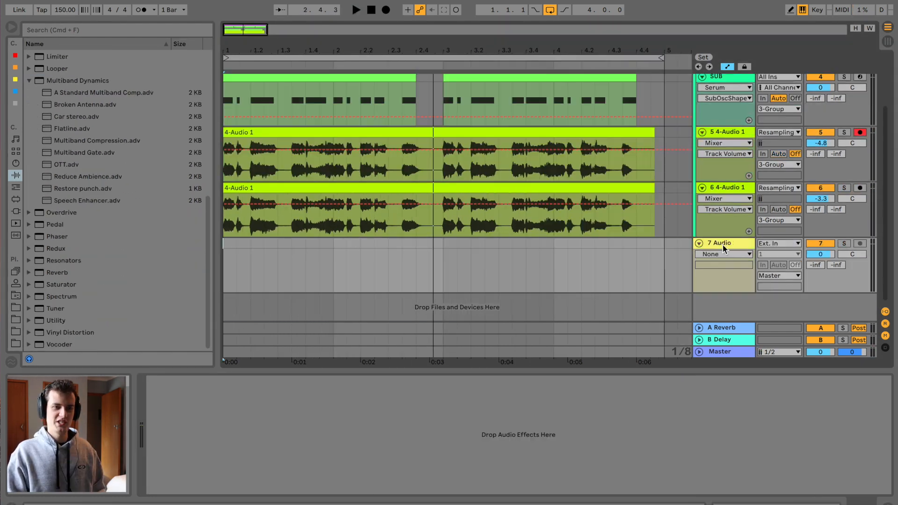
{"action": "key", "text": "super+t"}
{"action": "key", "text": "super+t"}
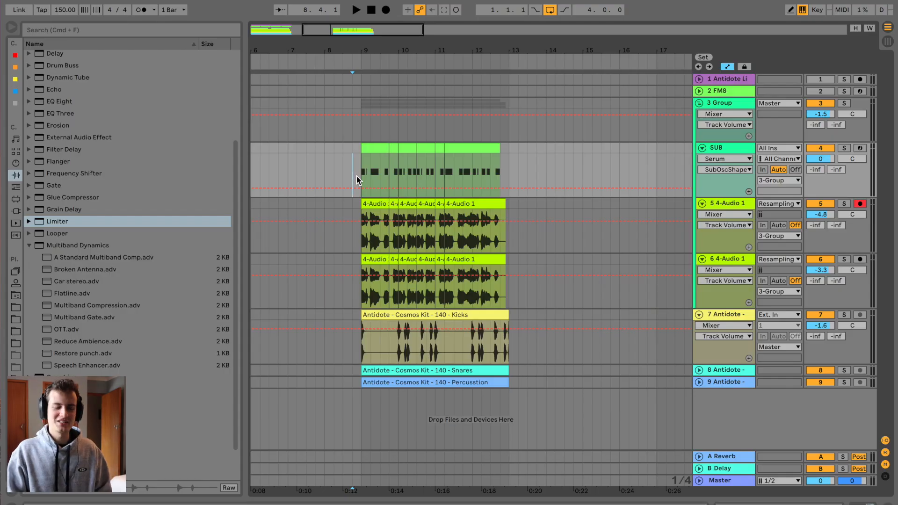
Step: Play the rearranged growl, high layer and sub with the Cosmos Kit drum loops from just before bar 9
{"action": "left_click_drag", "start_coordinate": [377, 54], "coordinate": [379, 79]}
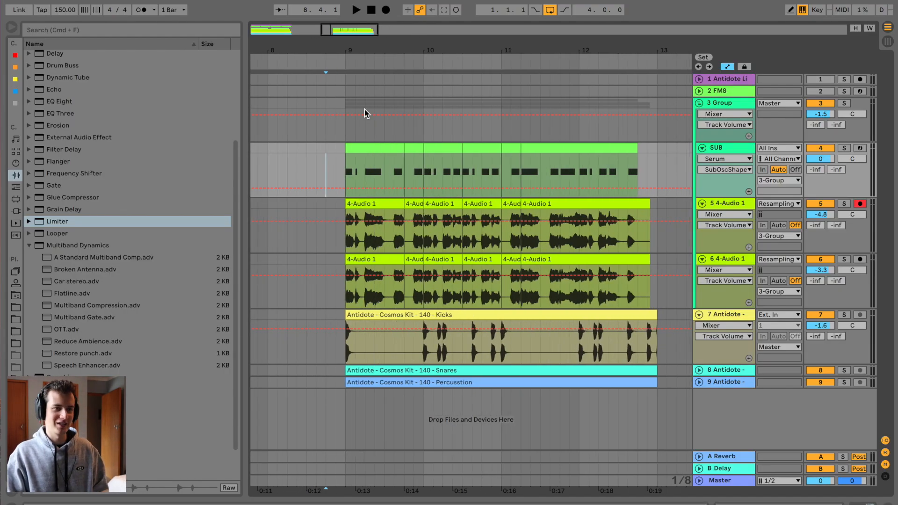
{"action": "key", "text": "space"}
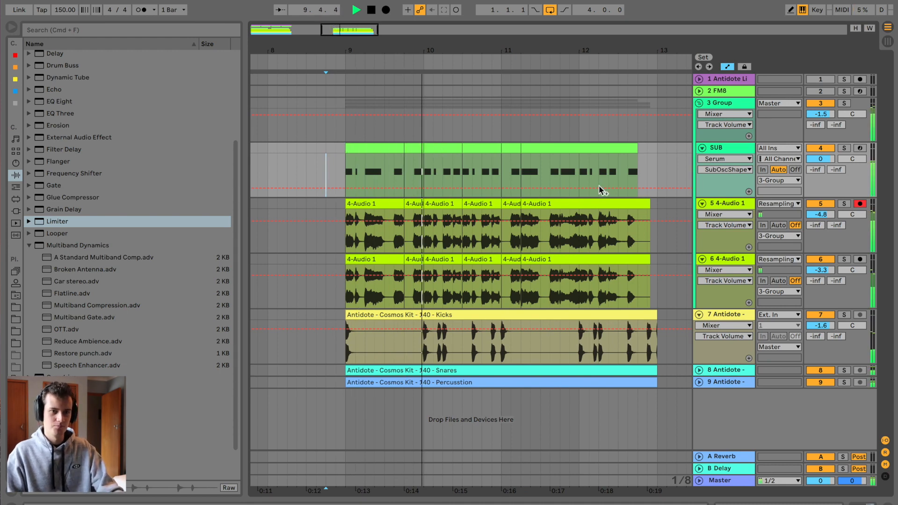
{"action": "mouse_move", "coordinate": [552, 51]}
{"action": "left_mouse_down"}
{"action": "mouse_move", "coordinate": [551, 39]}
{"action": "mouse_move", "coordinate": [544, 43]}
{"action": "left_mouse_up"}
{"action": "scroll", "coordinate": [534, 103], "scroll_direction": "right", "scroll_amount": 3}
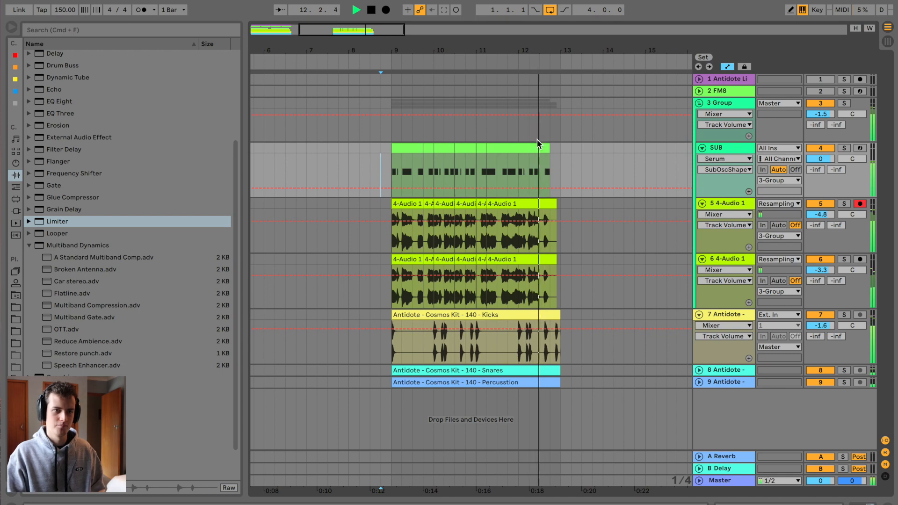
{"action": "key", "text": "space"}
{"action": "left_click", "coordinate": [844, 204]}
{"action": "key", "text": "space"}
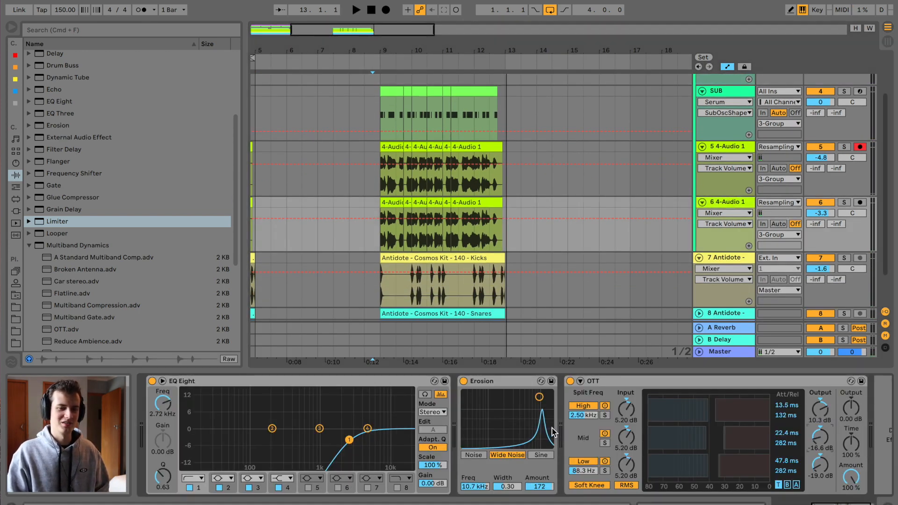
Step: Load the Bass House 6 instrument preset in FM8 during playback and close the plugin window
{"action": "left_click", "coordinate": [396, 202]}
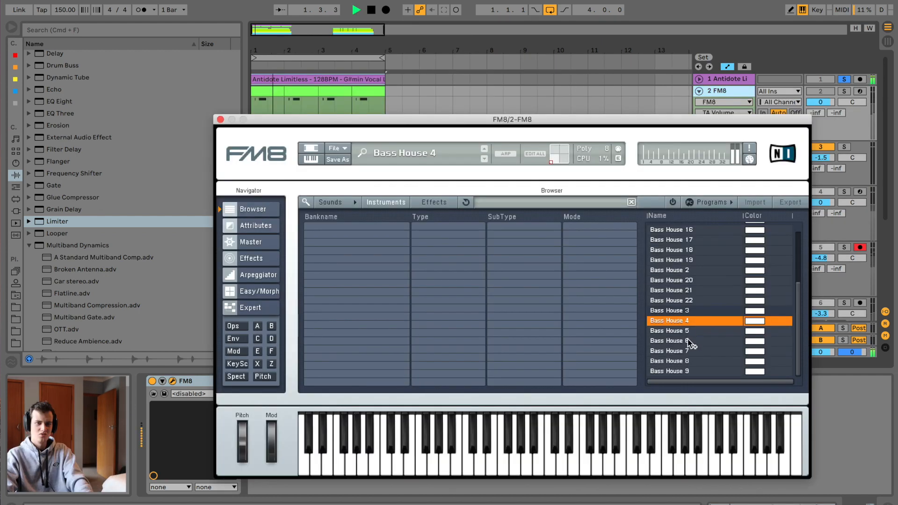
{"action": "left_click", "coordinate": [689, 340]}
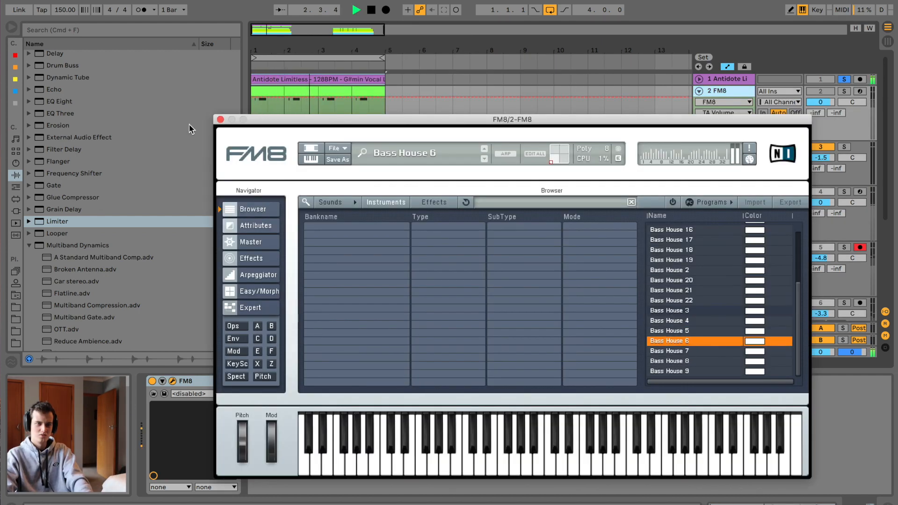
{"action": "left_click", "coordinate": [220, 120]}
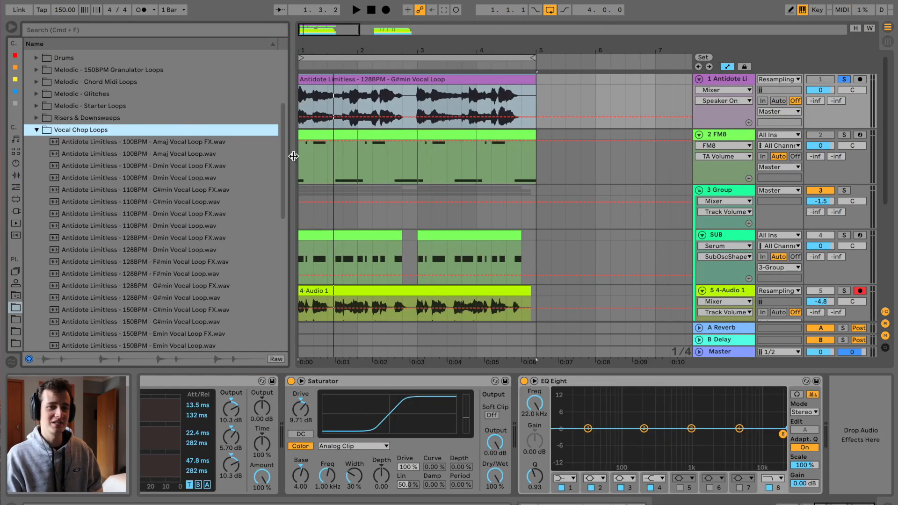
Step: Replace the vocal clip on the first track with Antidote Limitless - 150BPM - C#min Vocal Loop and audition it through the vocoder
{"action": "left_click_drag", "start_coordinate": [210, 225], "coordinate": [301, 98]}
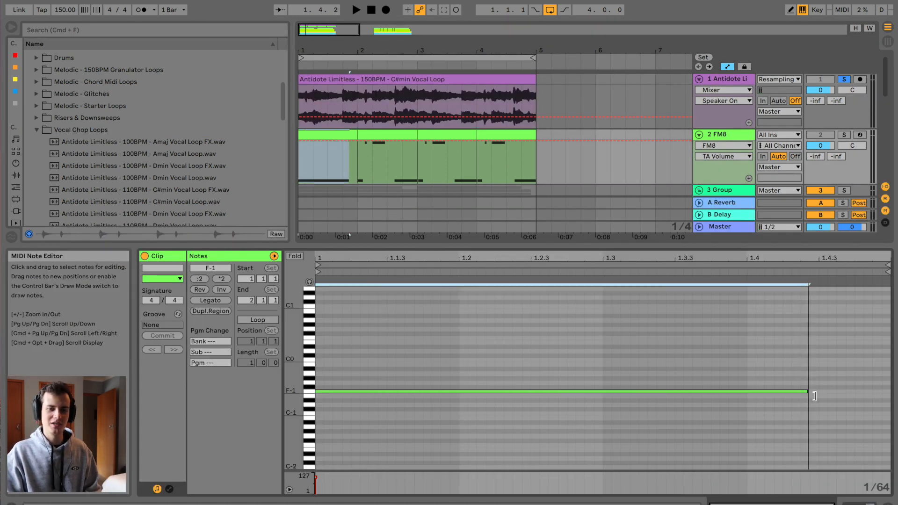
{"action": "key", "text": "space"}
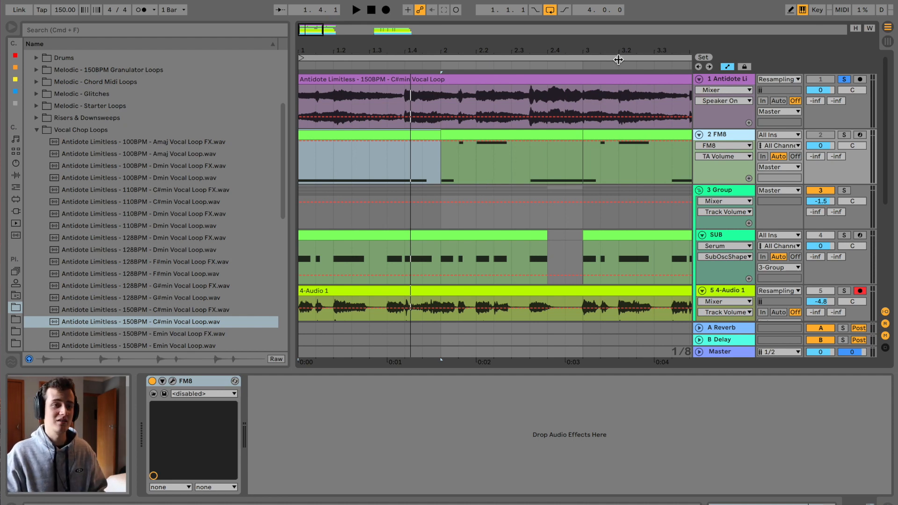
{"action": "scroll", "coordinate": [507, 198], "scroll_direction": "down", "scroll_amount": 2}
{"action": "scroll", "coordinate": [507, 196], "scroll_direction": "down", "scroll_amount": 3}
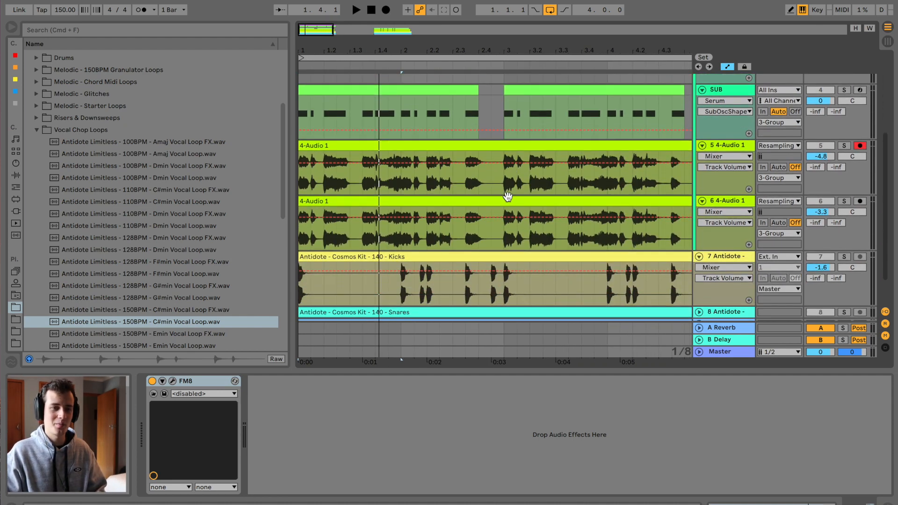